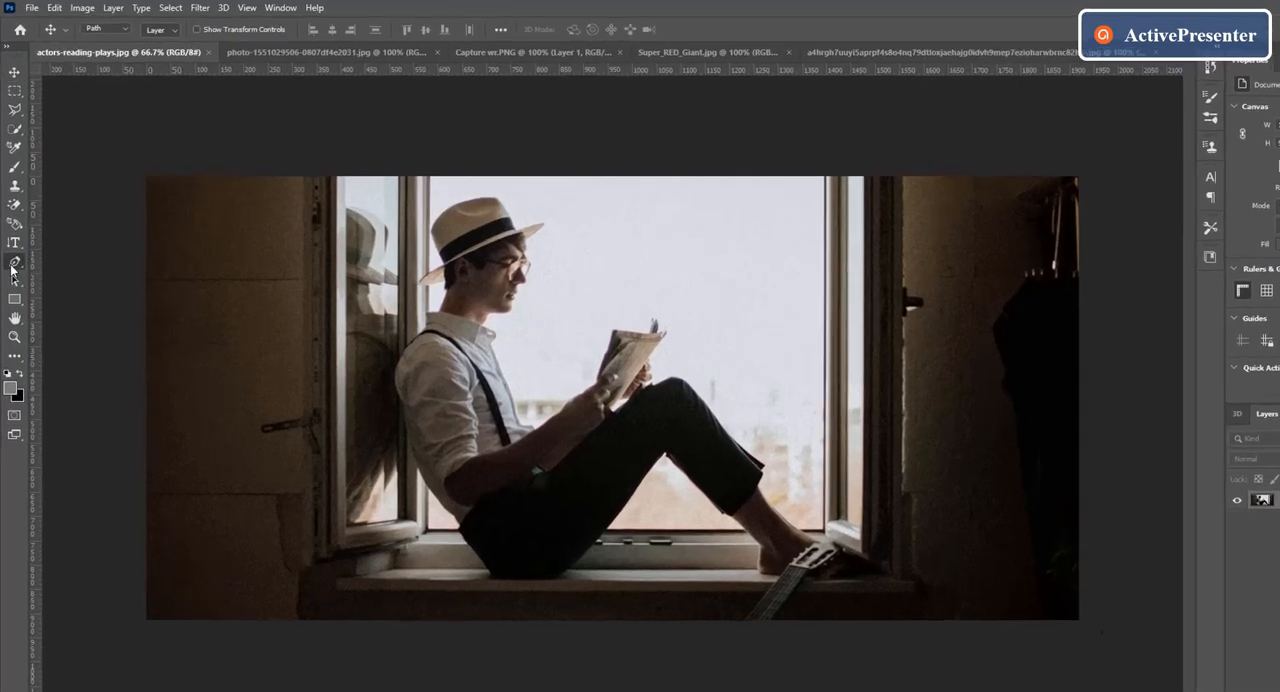
Step: Start a Pen tool path at the back of the man's shirt collar and trace up his neck to the underside of the hat brim
right_click(13, 241)
click(57, 241)
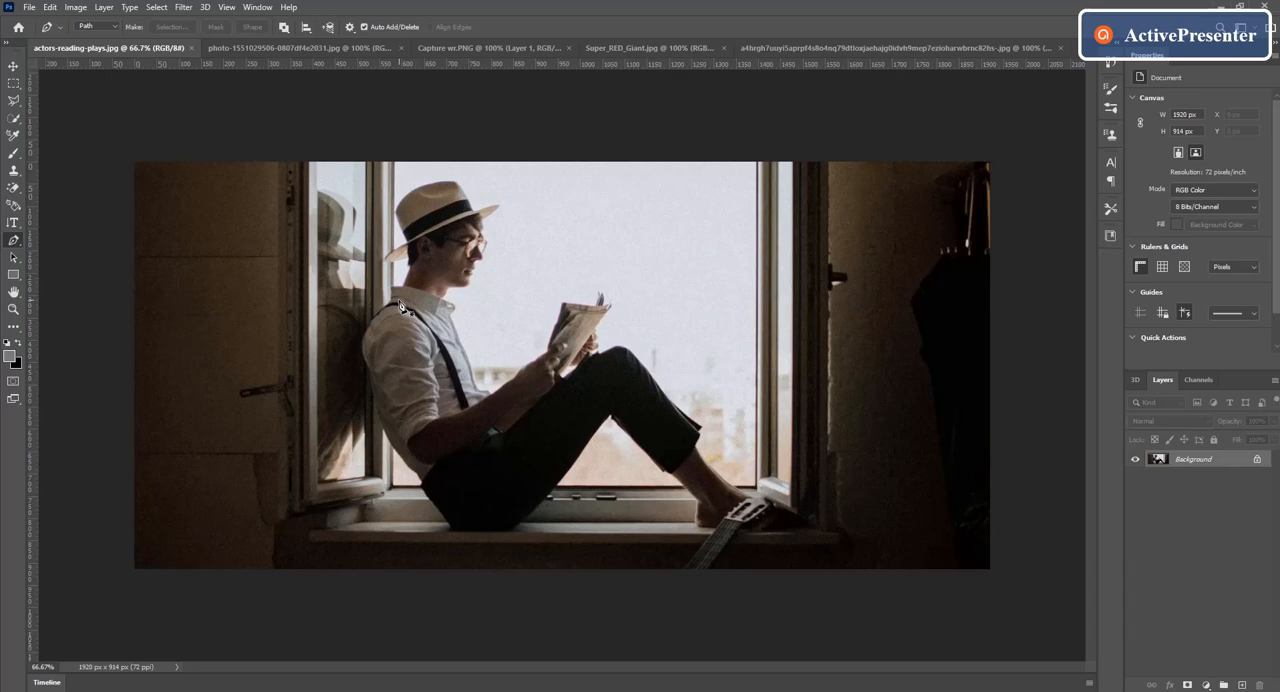
key(ctrl+plus)
key(ctrl+plus)
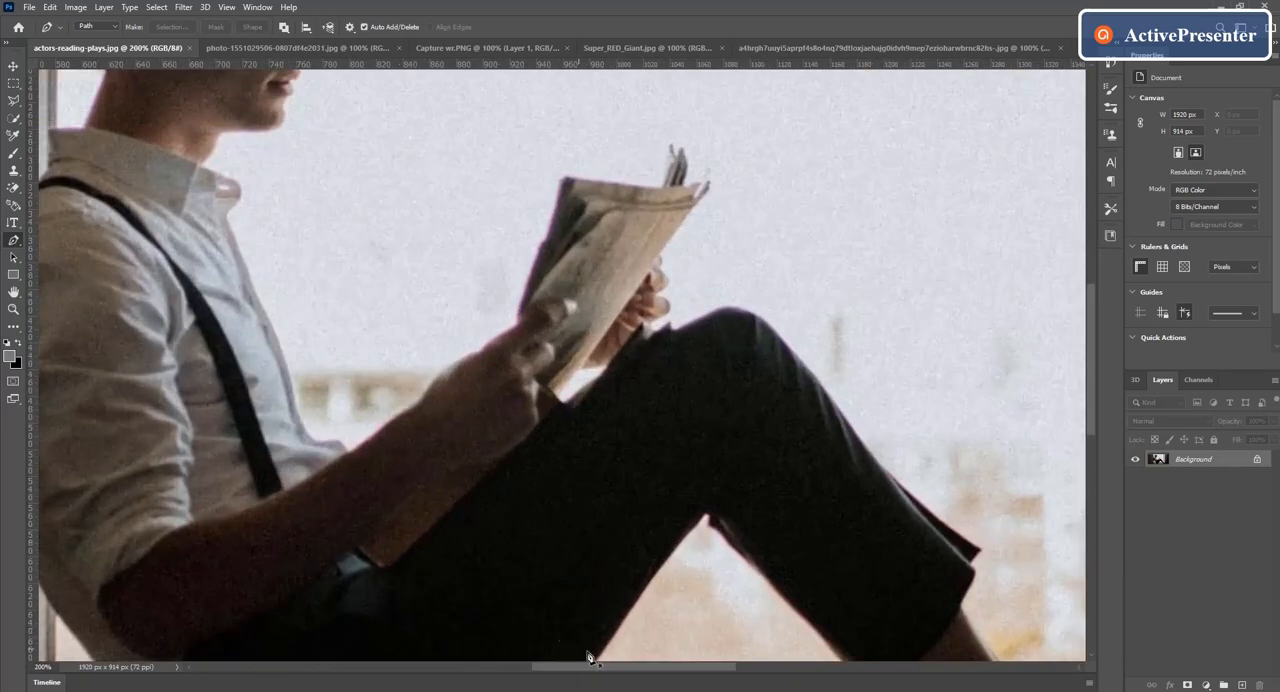
drag(611, 666, 540, 666)
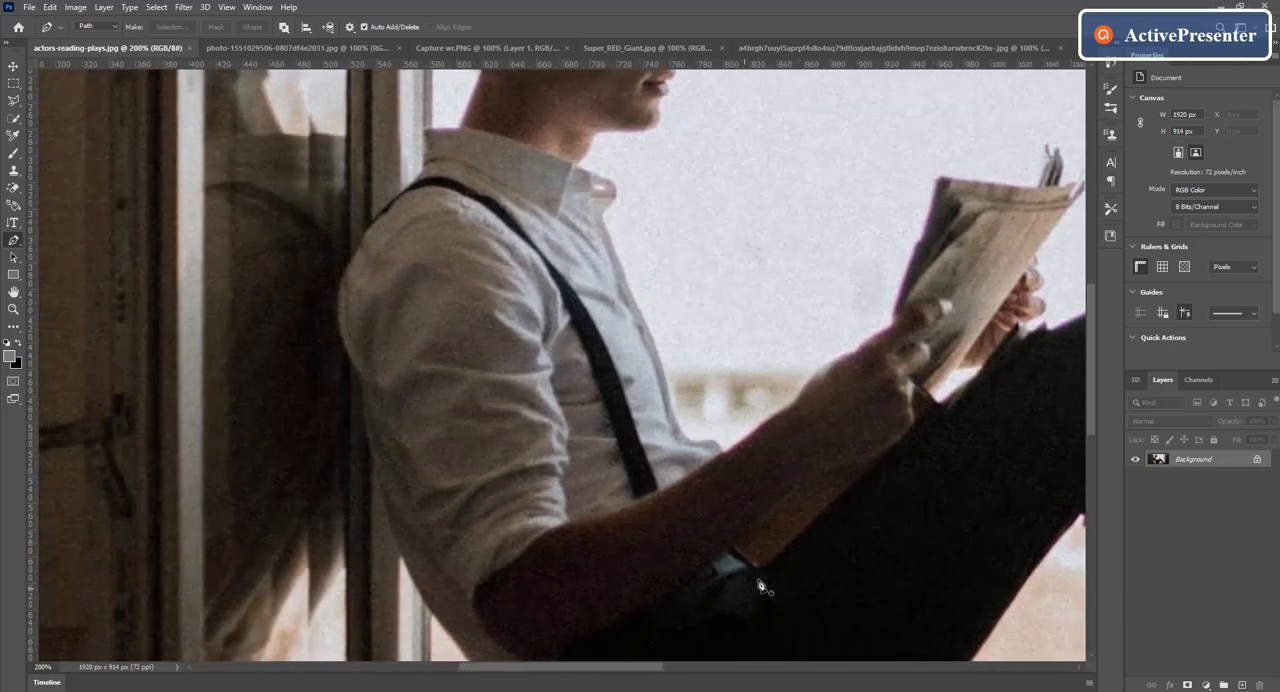
drag(1091, 365, 1070, 302)
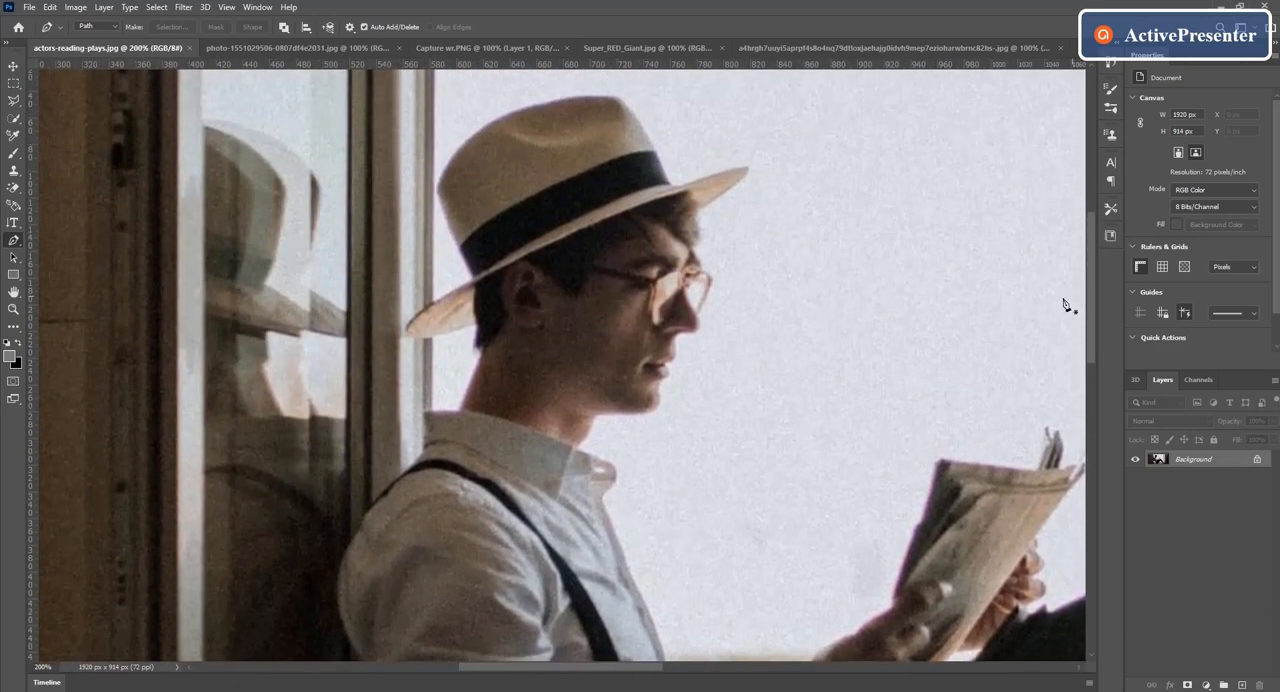
click(423, 410)
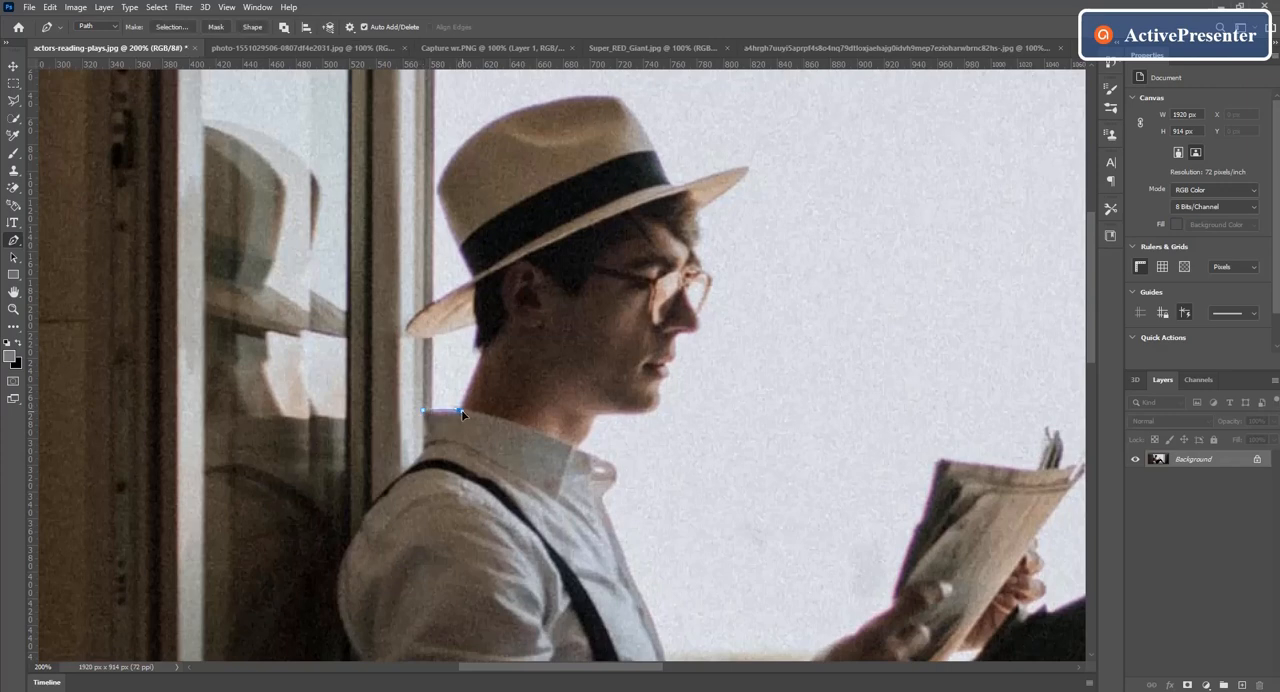
click(461, 410)
click(471, 383)
click(479, 351)
click(474, 329)
Step: Continue the path around the rear hat brim and along the curved crown to its top front corner
click(412, 332)
click(445, 302)
click(474, 279)
click(437, 189)
drag(649, 121, 766, 100)
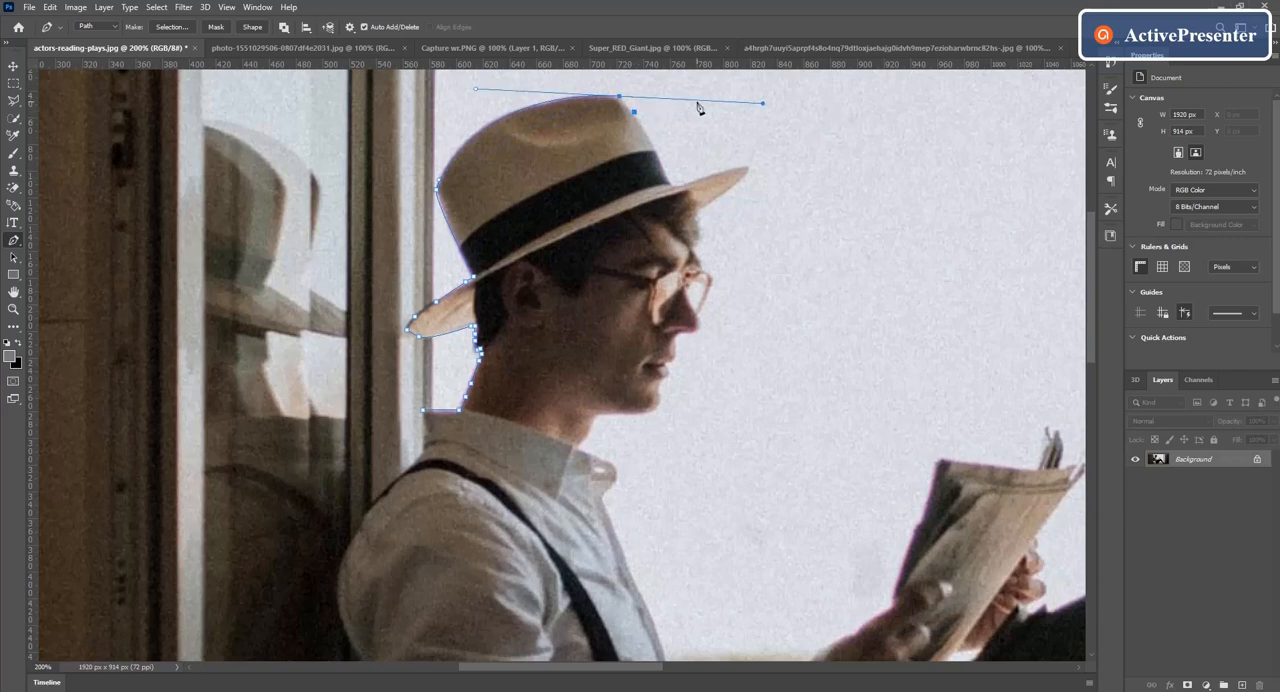
alt+click(620, 97)
Step: Trace the path down the front of the hat crown and out along the front brim to its tip
click(646, 133)
click(657, 151)
click(664, 174)
click(673, 185)
click(694, 181)
click(710, 175)
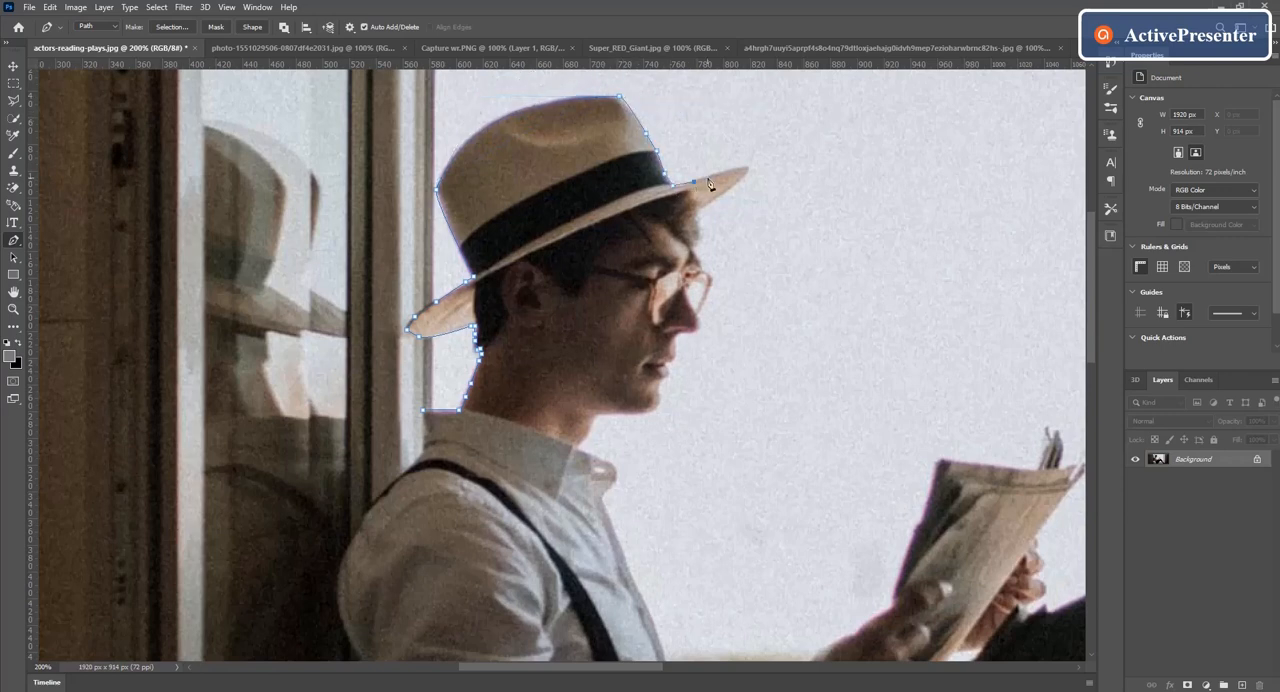
click(729, 168)
click(750, 168)
Step: Trace the face profile from the hair under the brim past the glasses, nose and chin down the neck to the collar
click(700, 211)
click(703, 231)
click(690, 247)
click(709, 289)
click(701, 322)
click(677, 344)
click(671, 365)
click(661, 389)
click(663, 399)
click(656, 407)
click(641, 415)
click(611, 413)
click(596, 416)
click(579, 445)
Step: Extend the path around the collar tip and down the shirt front to where it meets the forearm
click(591, 454)
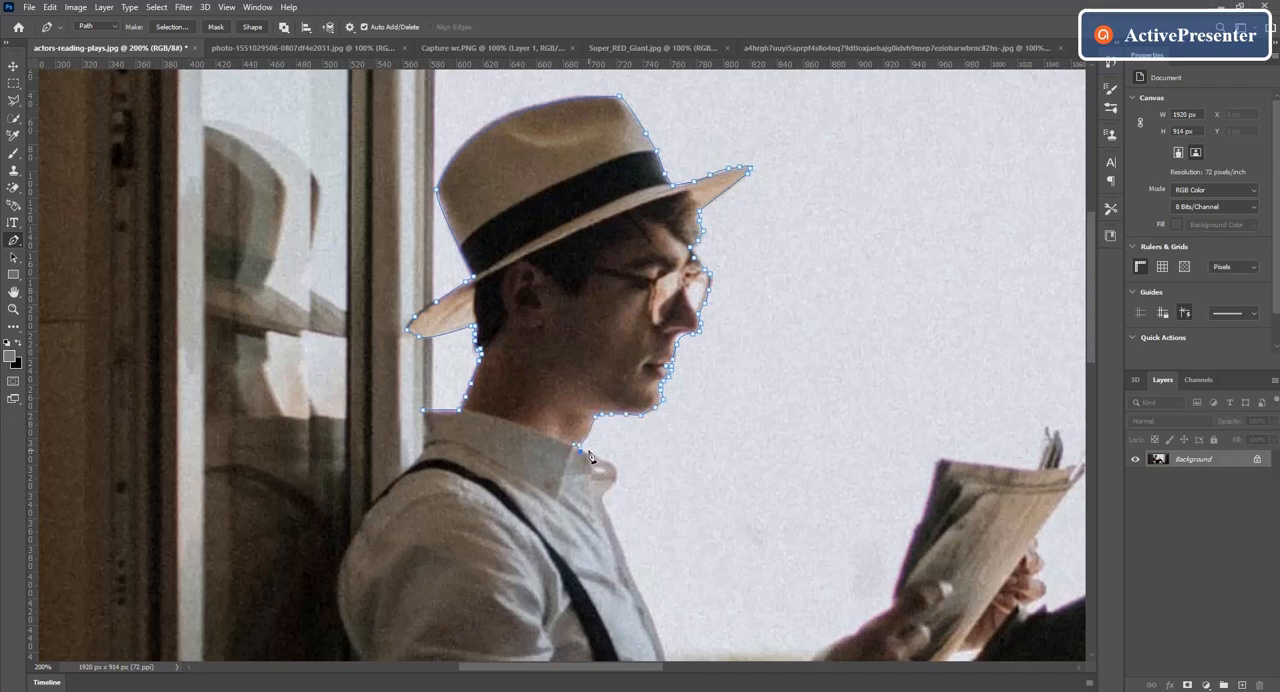
click(615, 470)
click(598, 505)
click(604, 507)
click(627, 565)
click(641, 593)
click(659, 630)
click(665, 654)
scroll(667, 655, down, 4)
click(688, 470)
Step: Trace the upper edge of the forearm and hand up to the lower edge of the newspaper
click(745, 474)
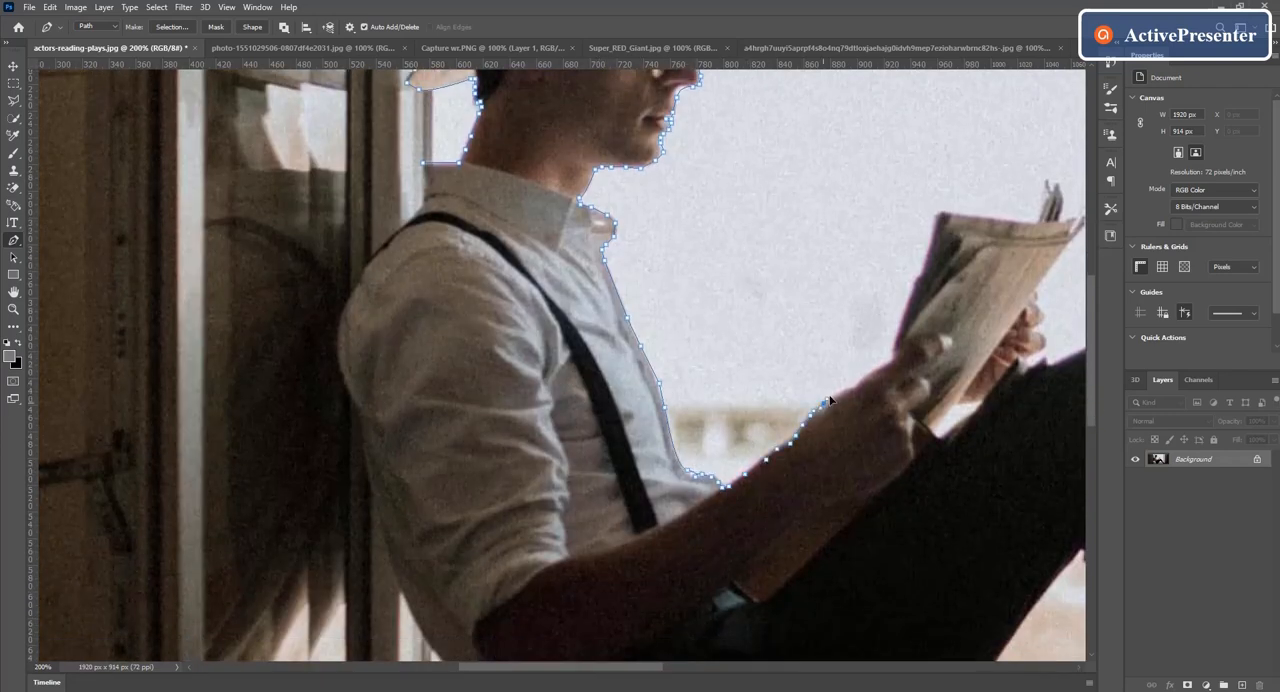
click(833, 394)
click(851, 386)
click(877, 367)
click(894, 348)
Step: Continue the path up the newspaper's near side, across its top and around its far corner
click(903, 321)
click(932, 235)
click(981, 216)
click(1058, 186)
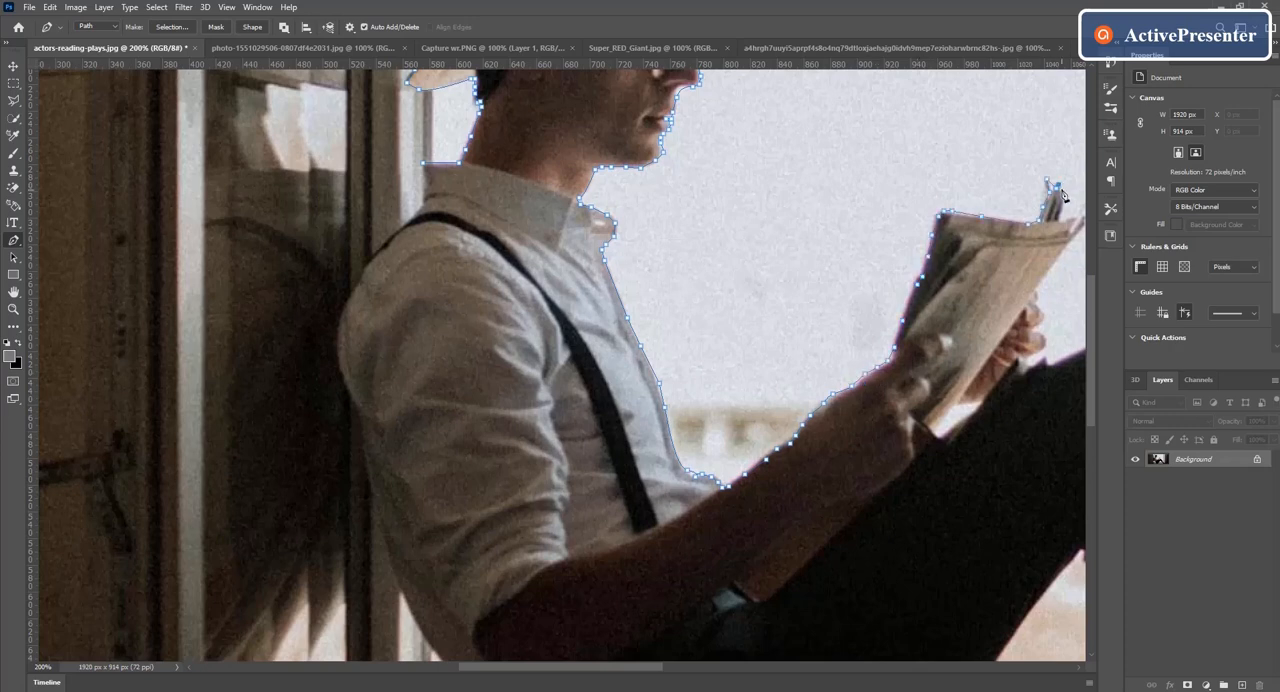
click(1064, 199)
scroll(1062, 208, right, 6)
click(697, 215)
click(707, 220)
click(699, 237)
Step: Trace around the hand behind the newspaper and over the top of the raised knee
click(666, 282)
click(665, 309)
click(650, 357)
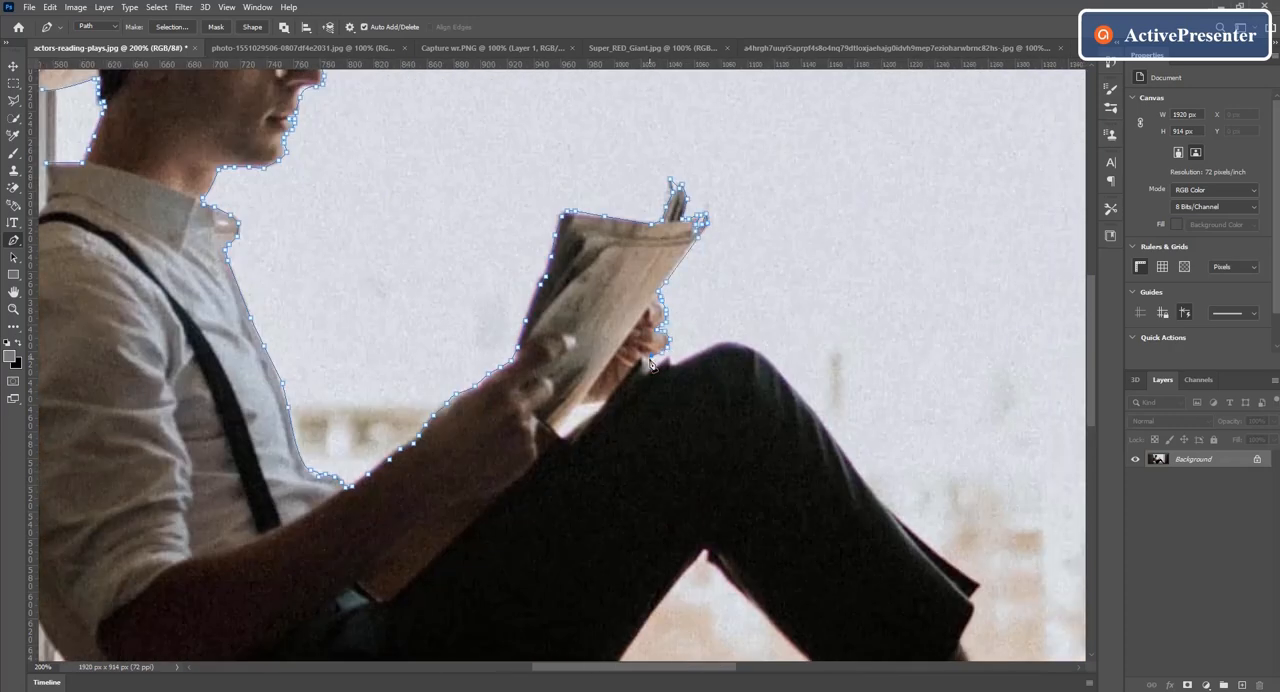
click(665, 360)
click(707, 345)
click(755, 354)
click(793, 384)
Step: Trace the front edge of the trouser leg from the knee down around the cuff
click(833, 437)
click(870, 484)
click(905, 524)
click(940, 555)
click(956, 567)
click(981, 586)
click(974, 607)
click(959, 640)
Step: Continue the path down the bare shin and over the foot to the tip of the toes
scroll(960, 638, down, 5)
click(983, 423)
click(1080, 509)
scroll(1080, 511, right, 5)
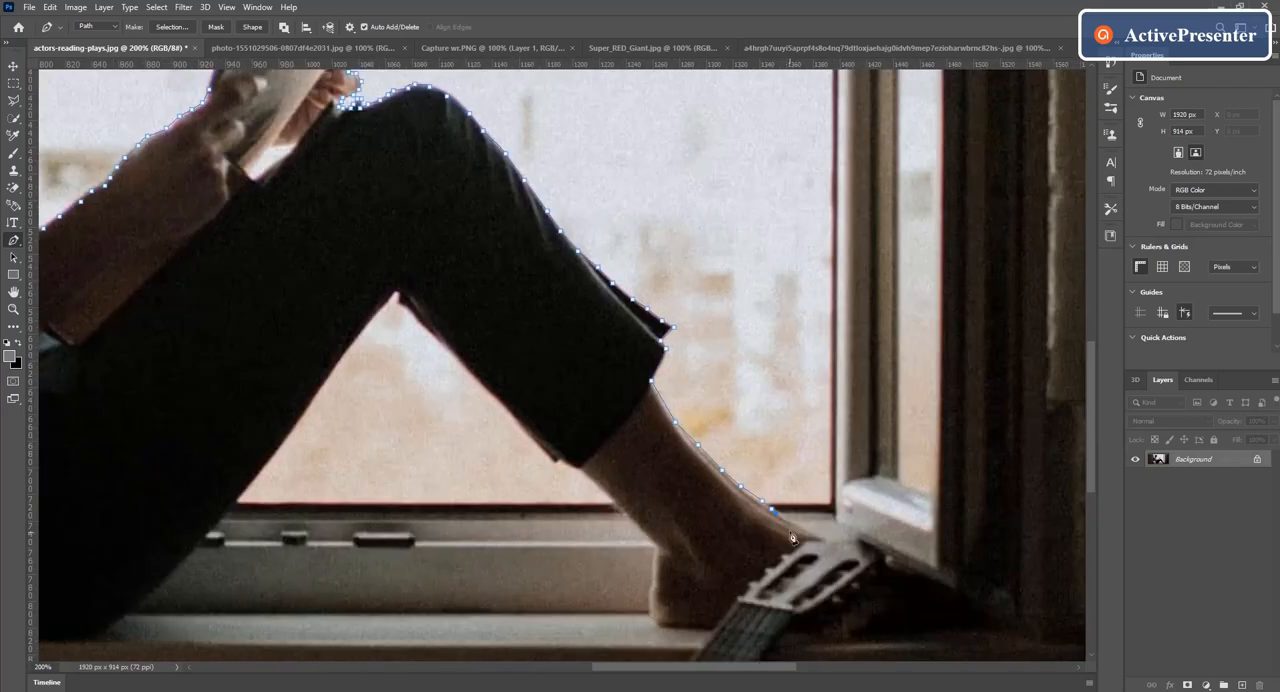
click(802, 530)
click(861, 546)
click(948, 597)
Step: Trace back under the sole, around the heel and up the calf to the trouser cuff
click(849, 634)
click(762, 634)
click(673, 625)
click(659, 546)
click(560, 463)
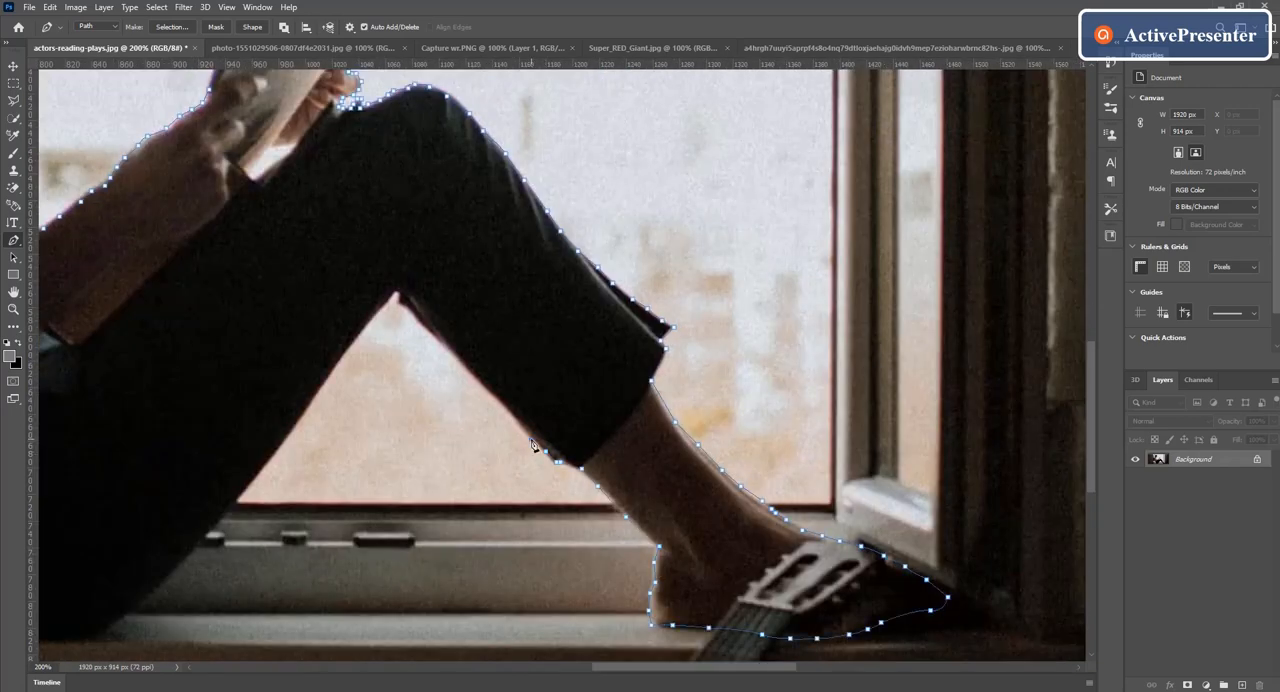
Step: Trace up the back of the lower trouser leg to the knee bend and down the thigh's underside to the seat
click(480, 384)
click(399, 293)
click(354, 344)
click(257, 478)
click(133, 607)
scroll(110, 631, left, 4)
click(345, 640)
Step: Continue the path up the back of the trousers, past the waist to the lower back of the shirt
click(293, 583)
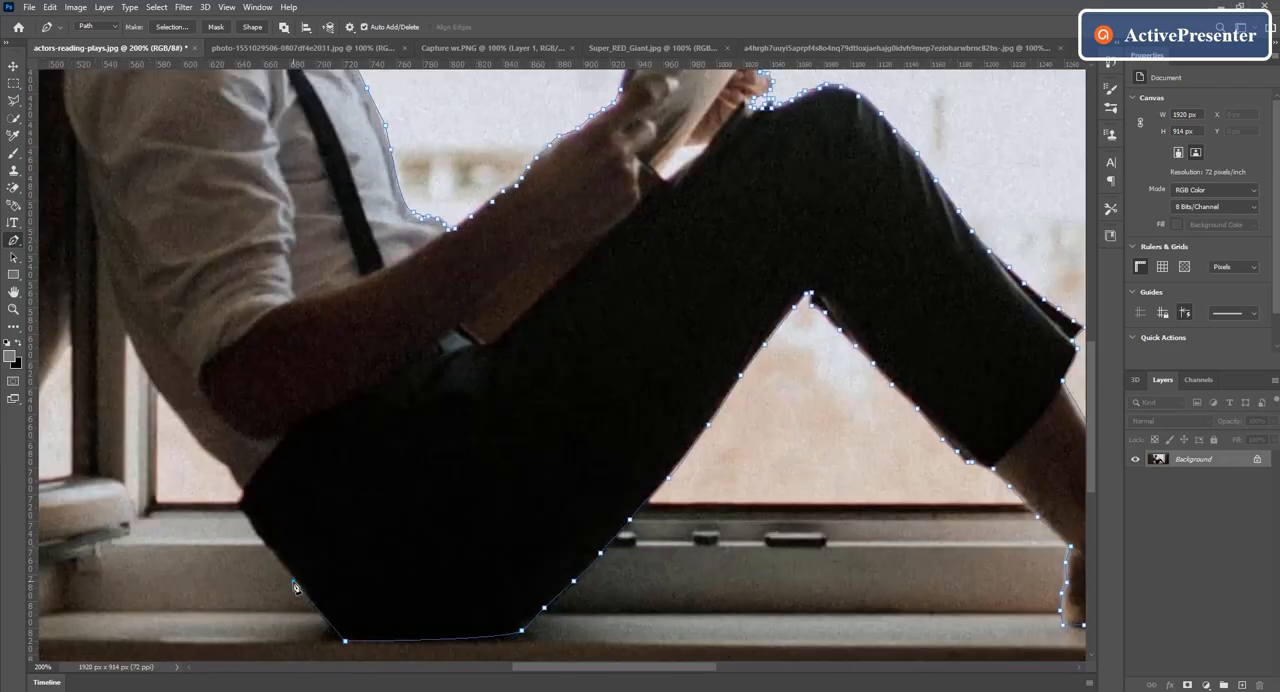
click(266, 546)
click(240, 513)
click(240, 502)
click(241, 491)
click(229, 468)
Step: Trace the shirt's back up to the shoulder and close the path at the collar starting point
click(130, 356)
click(125, 332)
click(118, 304)
click(108, 261)
click(100, 225)
scroll(95, 215, up, 3)
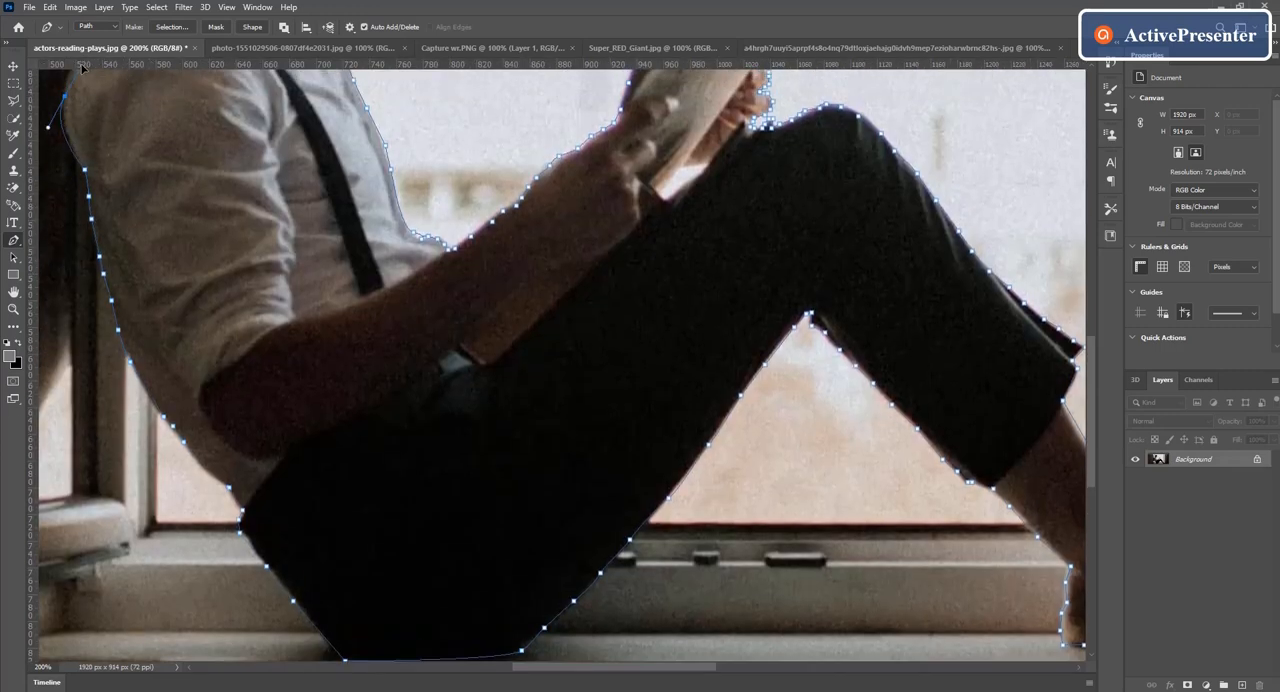
click(145, 176)
click(152, 128)
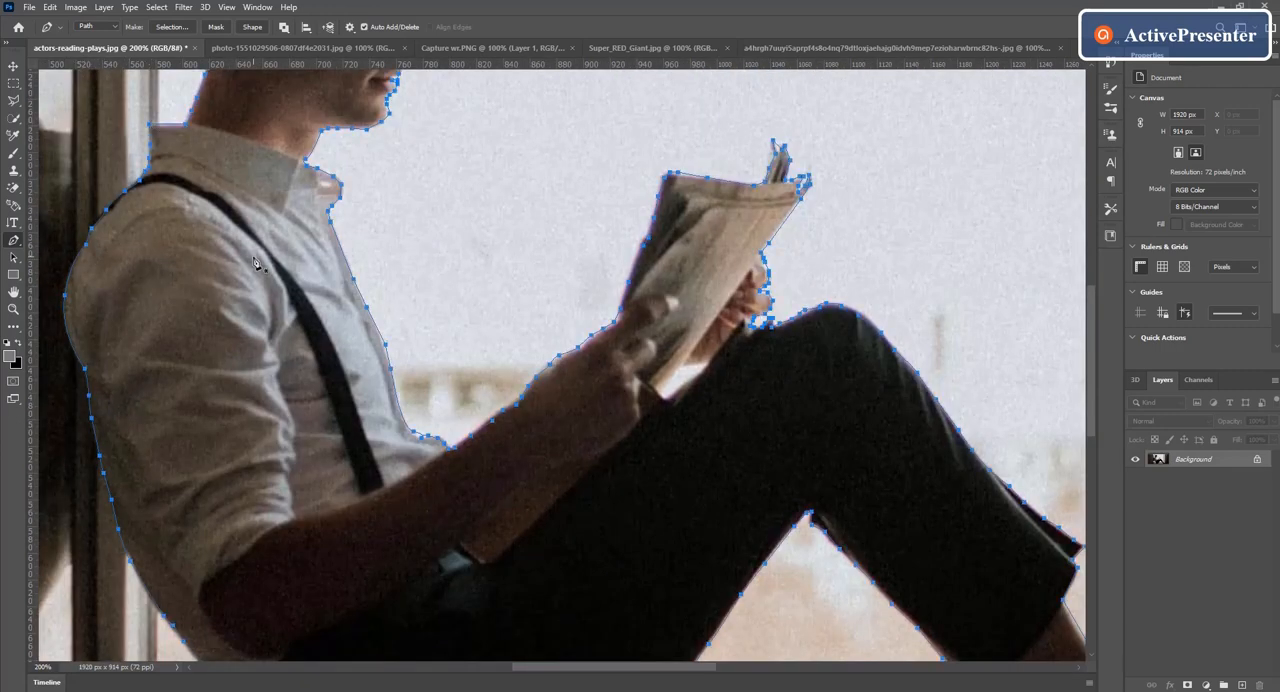
Step: Convert the closed path around the man into a new anti-aliased selection with a feather radius of 0 pixels
key(ctrl+minus)
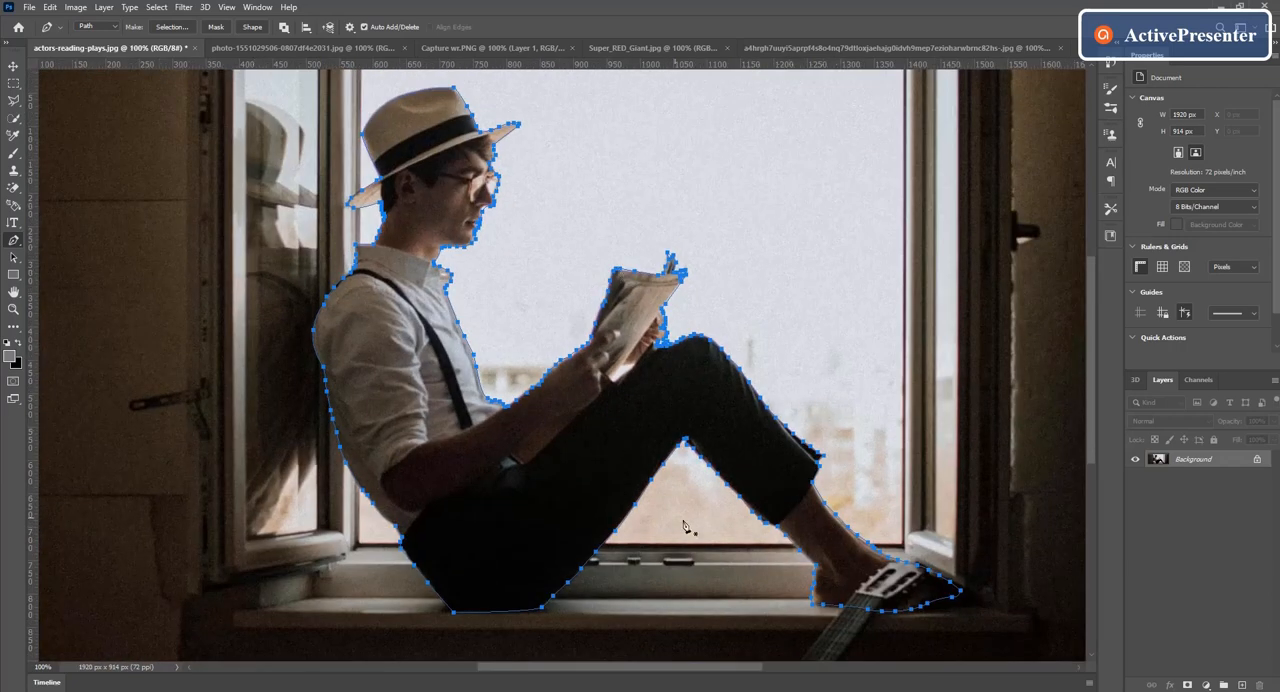
right_click(452, 410)
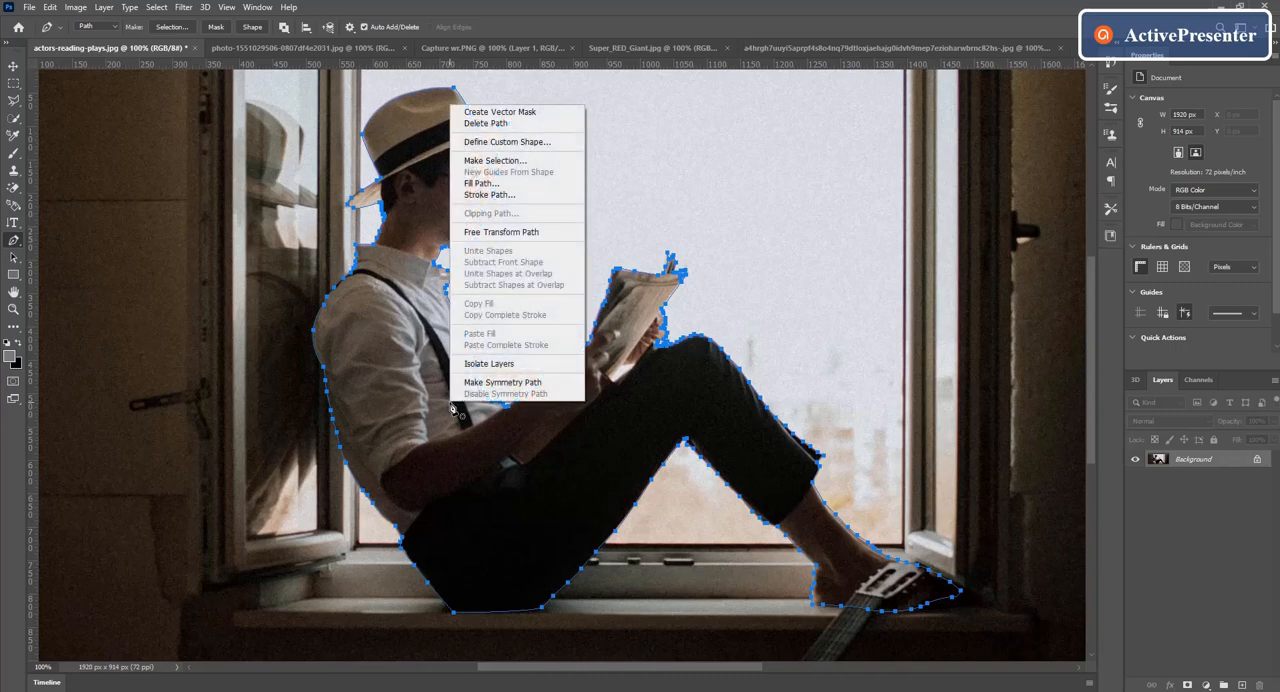
click(470, 161)
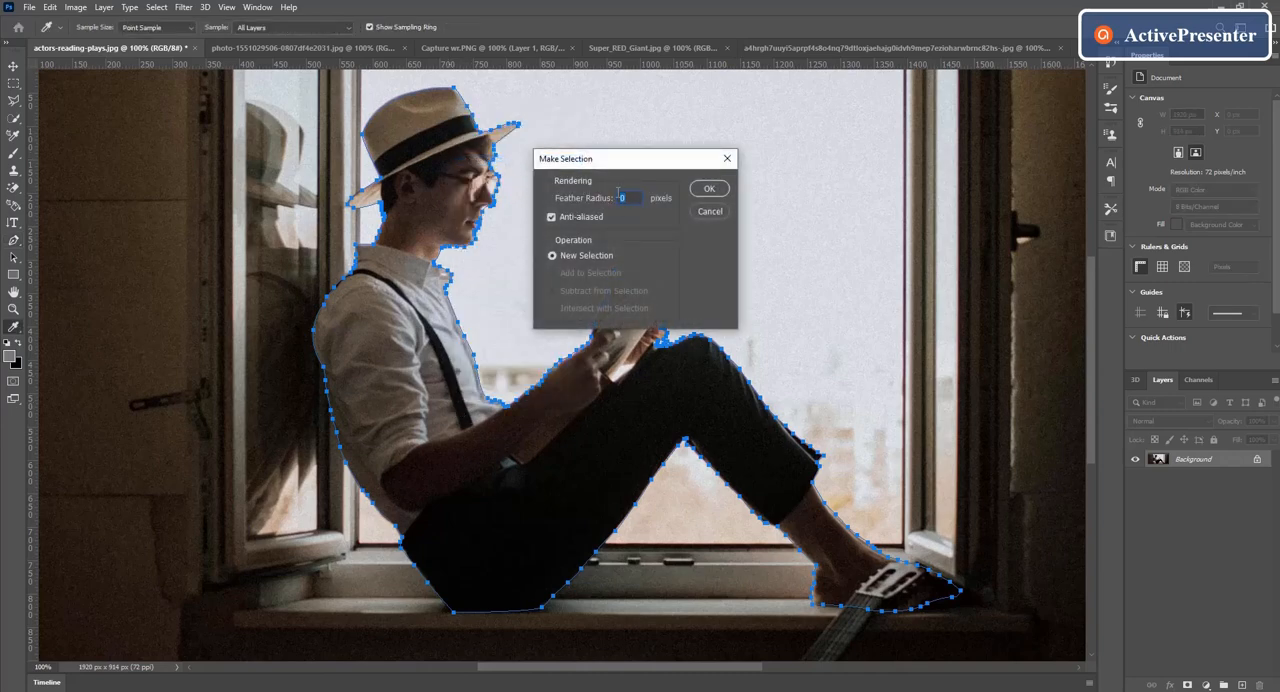
click(710, 190)
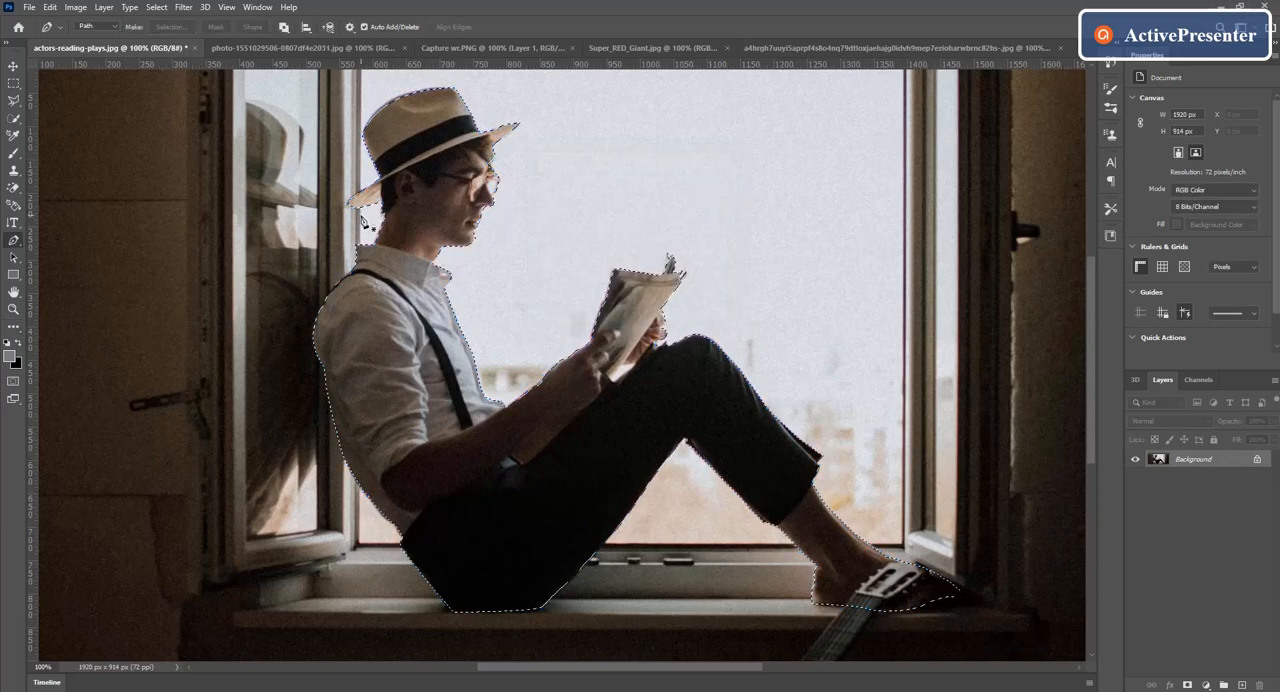
key(v)
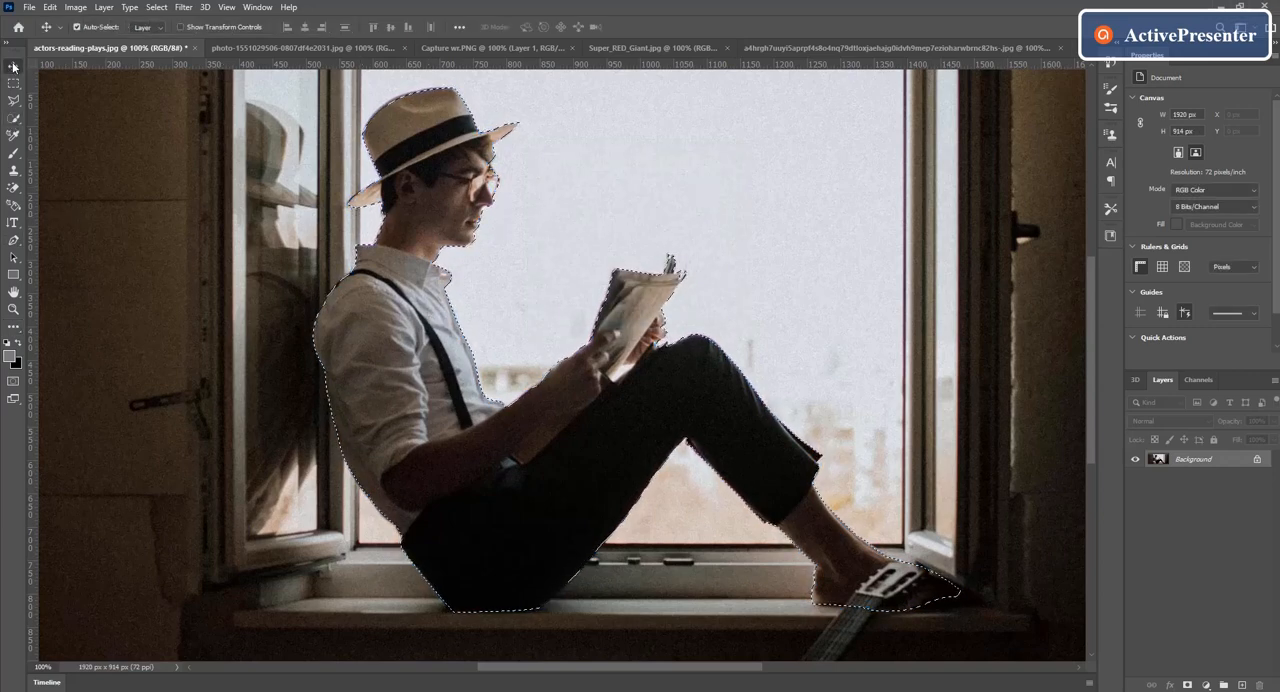
mouse_move(373, 328)
mouse_down()
mouse_move(330, 348)
mouse_move(353, 331)
mouse_move(361, 343)
mouse_up()
key(ctrl+z)
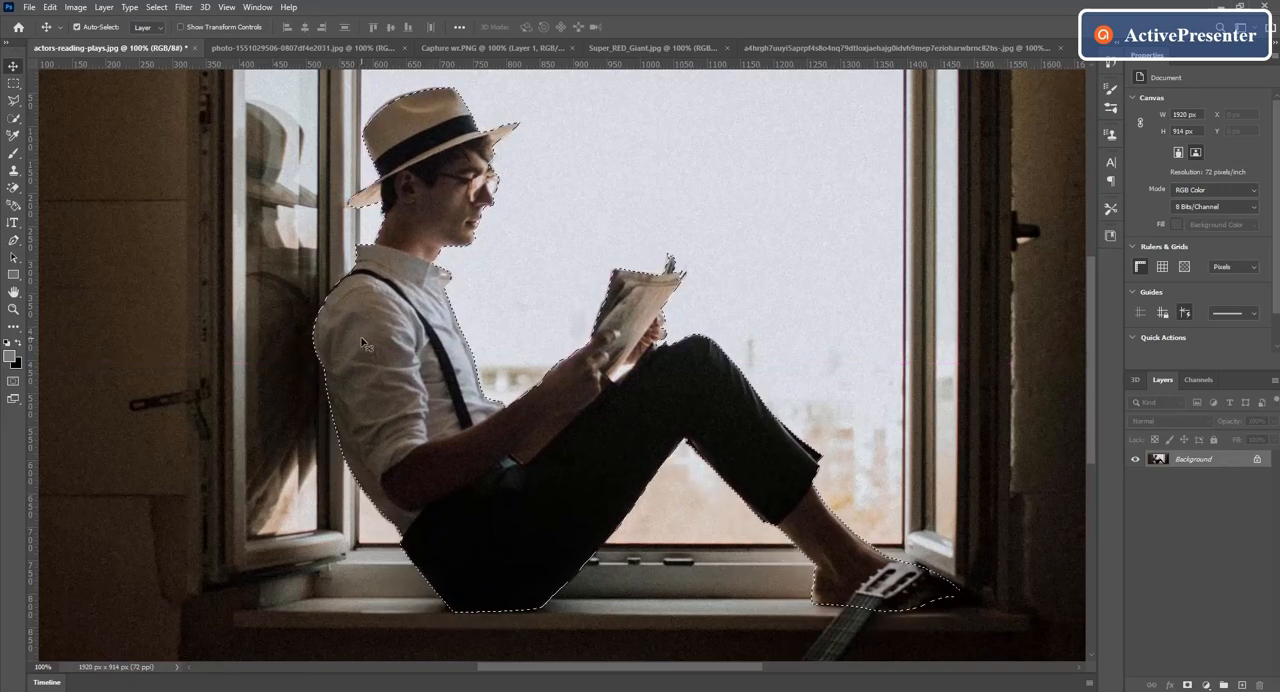
Step: Create a 1280 x 720 px document at 72 ppi and copy the open-book photo with the blue moon lamp into it
click(300, 48)
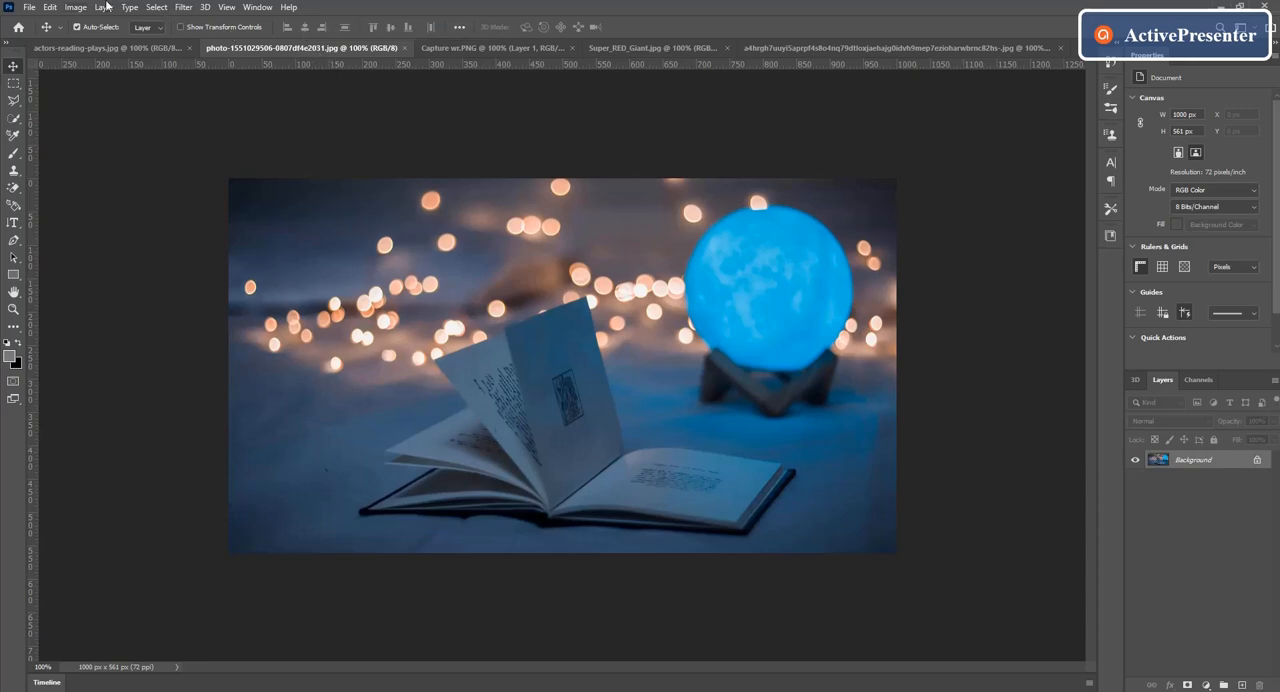
click(35, 12)
click(42, 22)
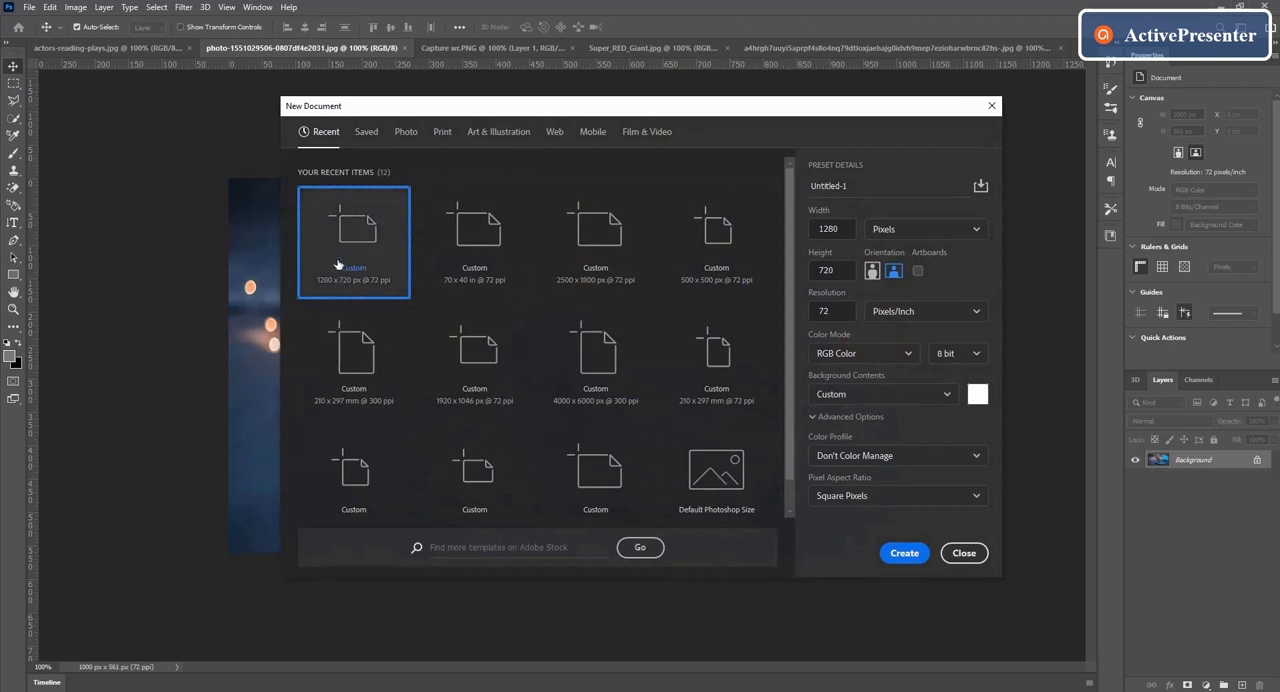
click(904, 554)
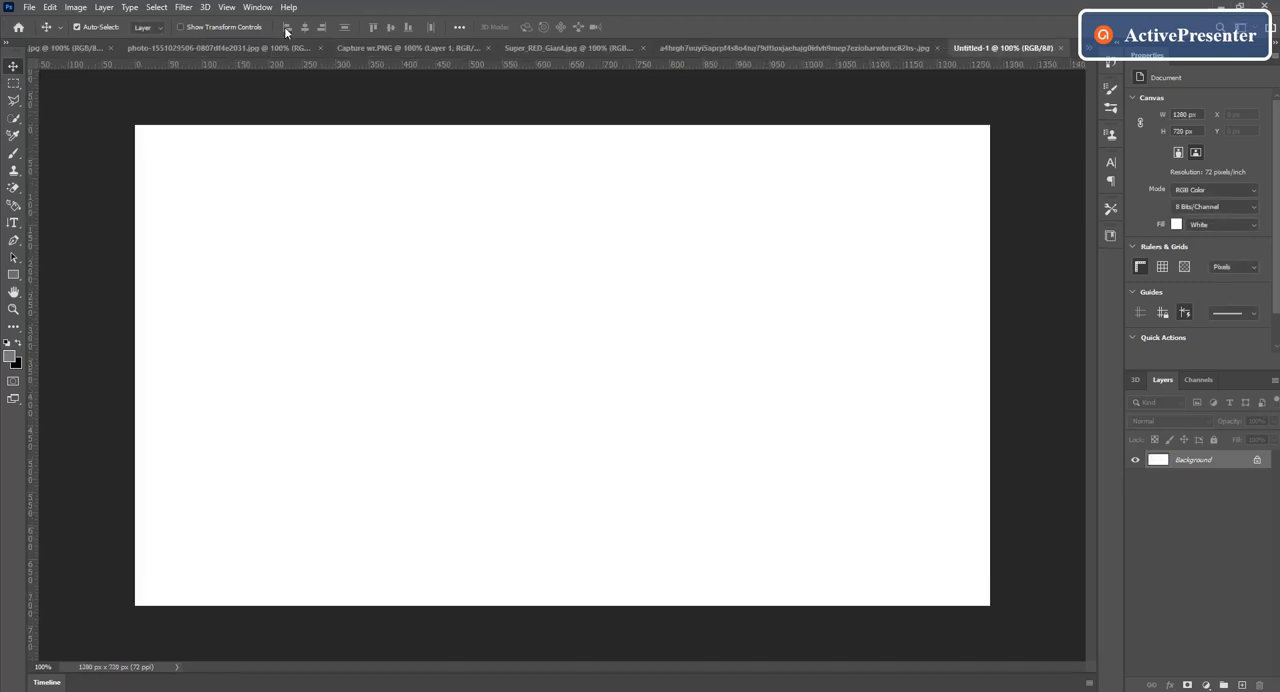
click(282, 48)
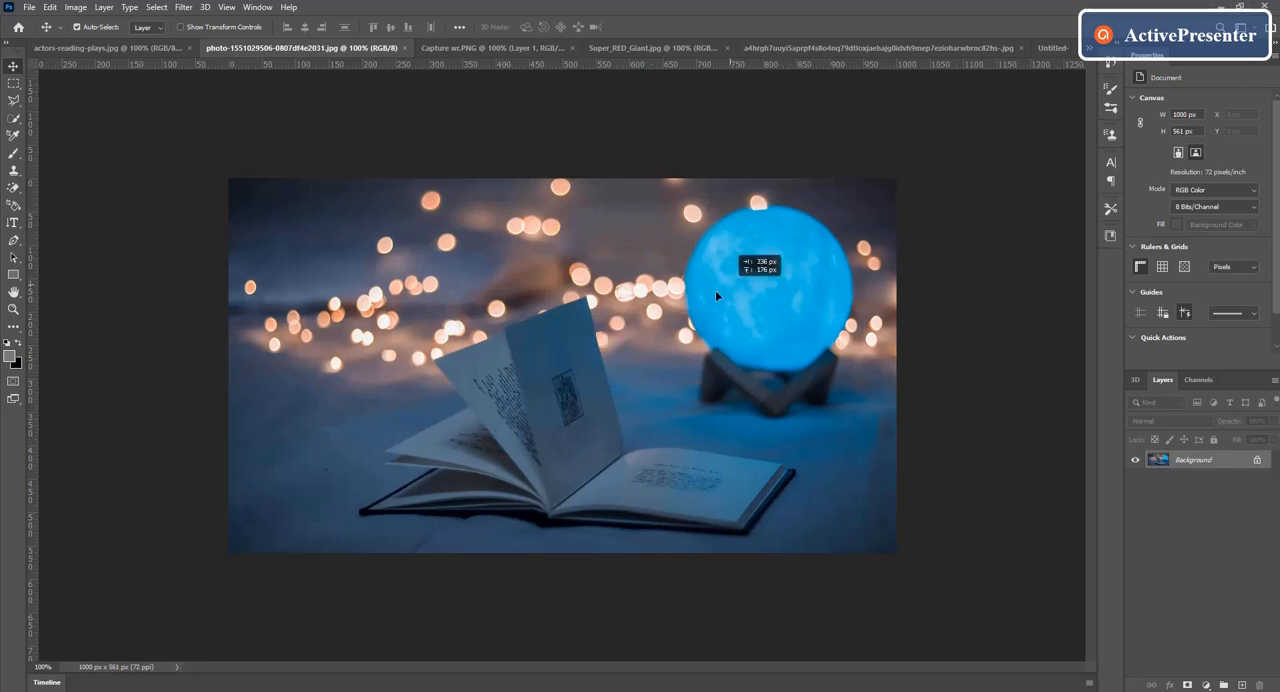
drag(1054, 55, 487, 343)
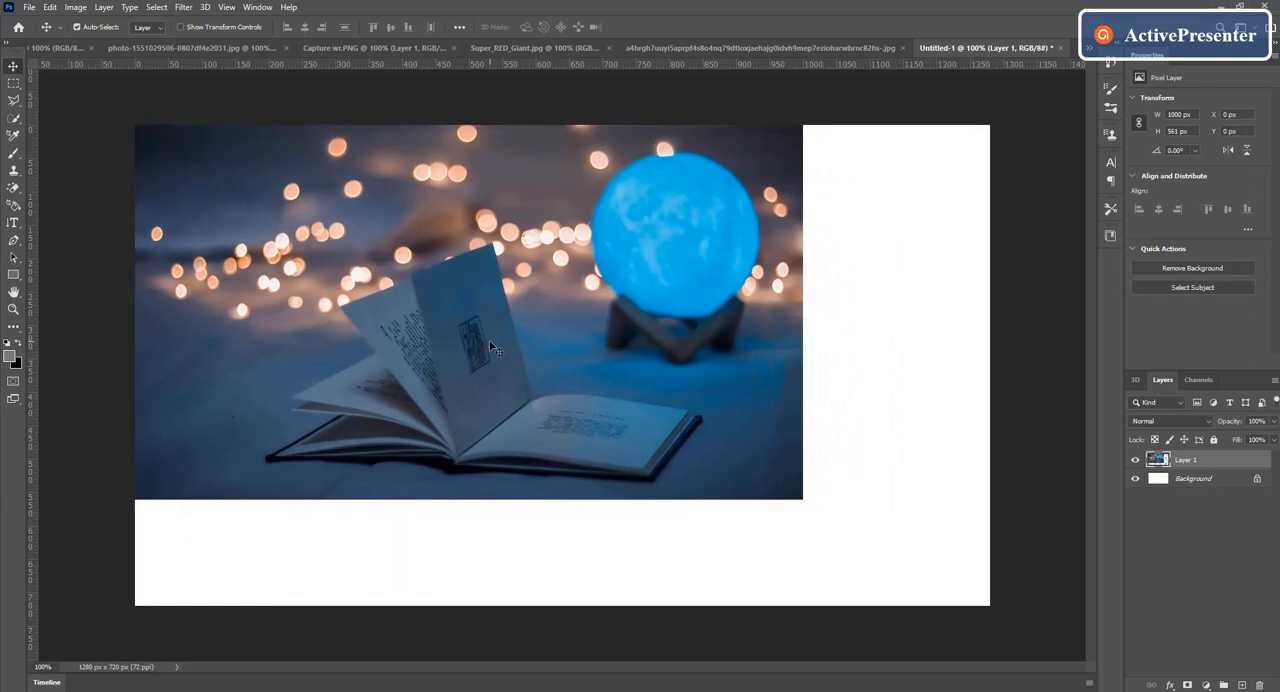
Step: Scale the book photo proportionally to about 177% and position it to cover the whole canvas with the book fully in frame
key(ctrl+t)
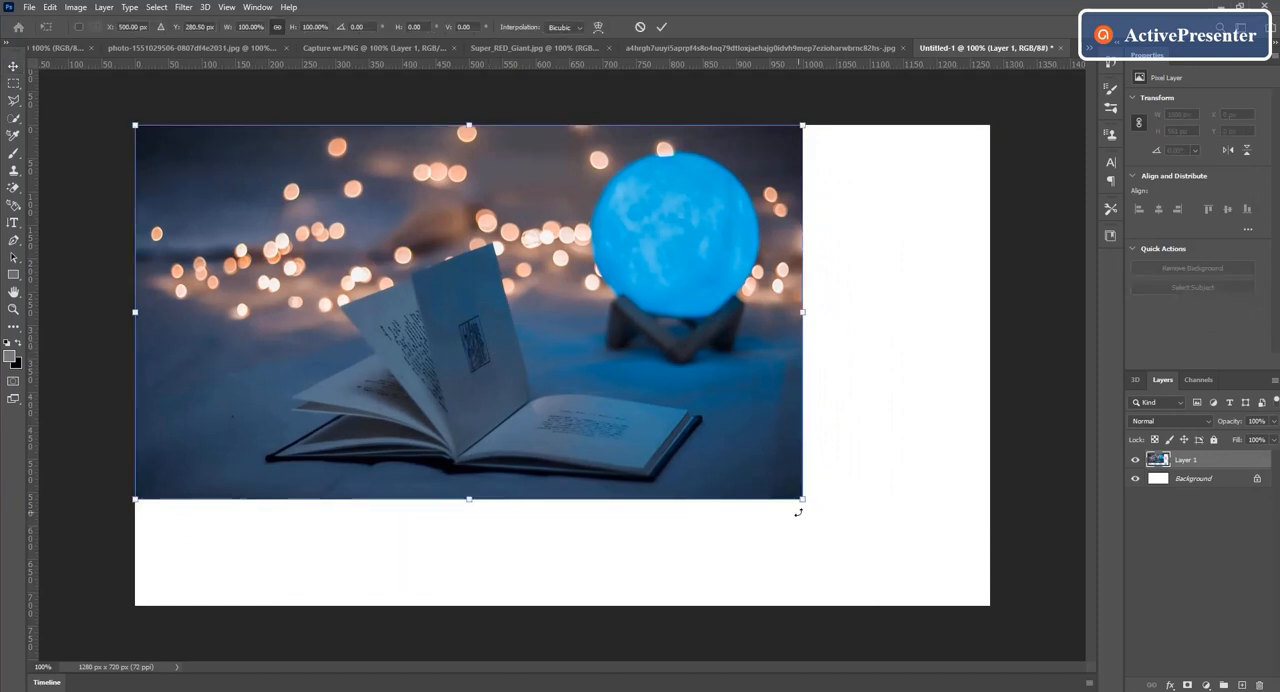
drag(804, 499, 1072, 646)
drag(789, 467, 610, 406)
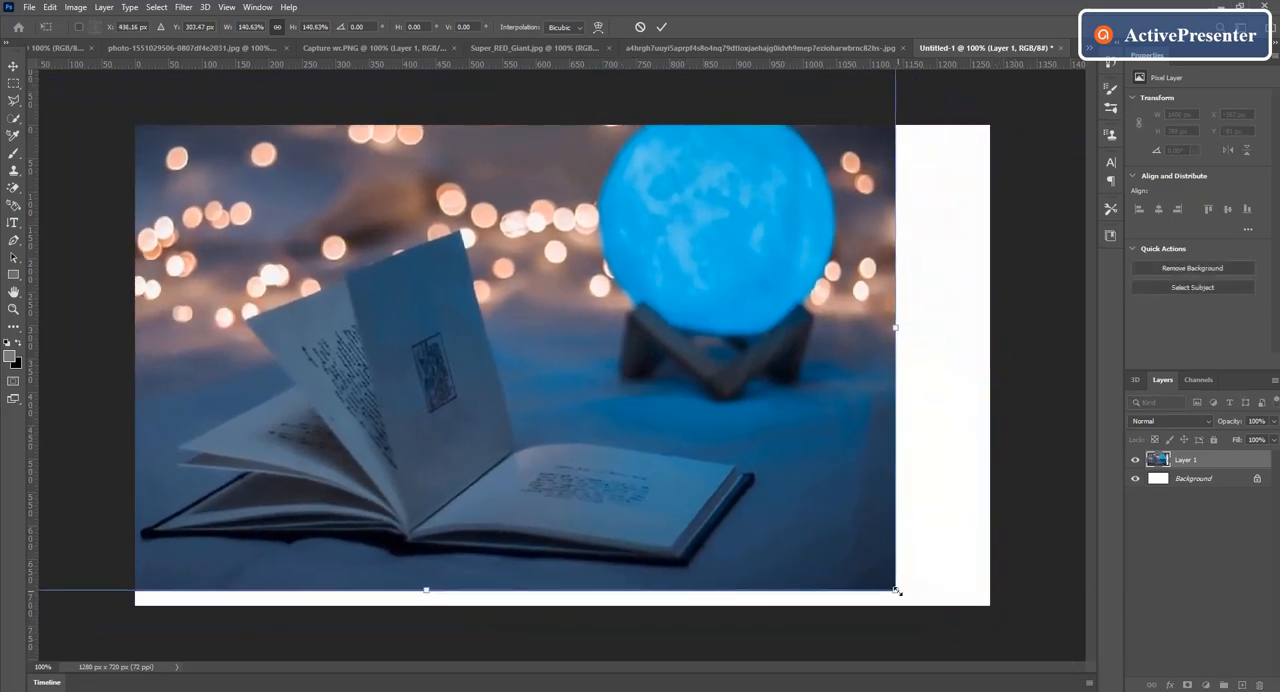
drag(897, 593, 976, 610)
drag(812, 543, 852, 497)
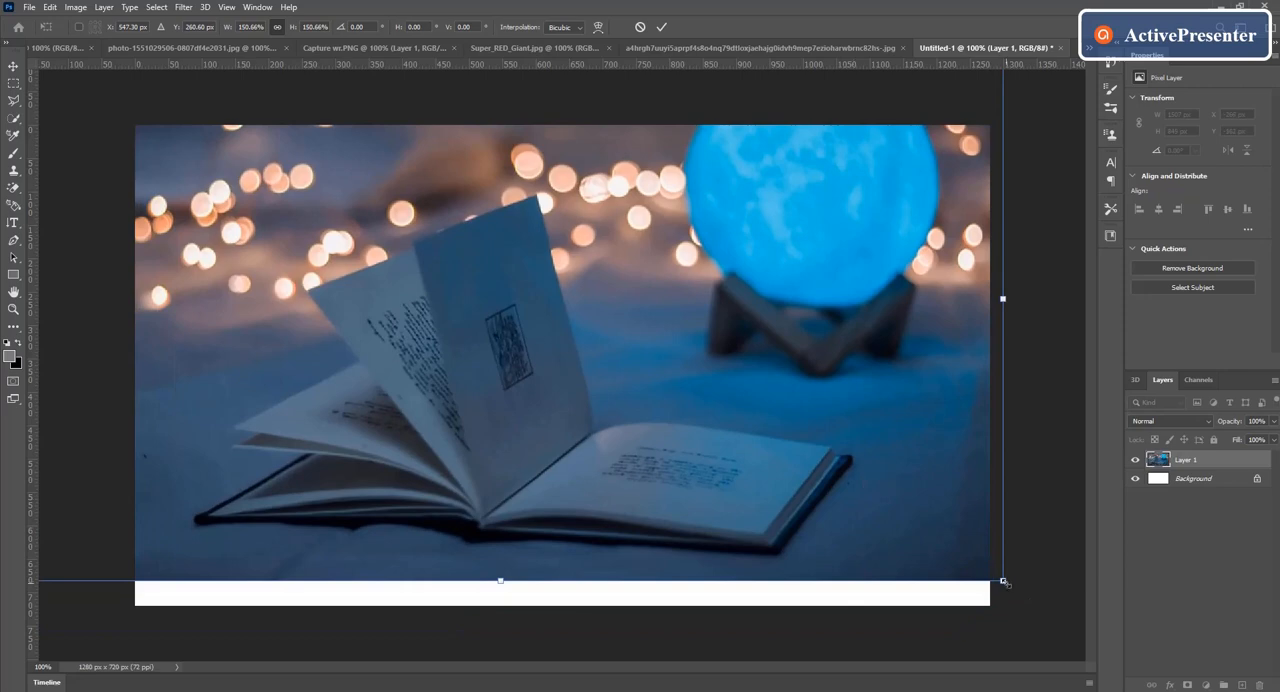
drag(1004, 583, 1059, 616)
drag(850, 507, 845, 501)
key(ctrl+minus)
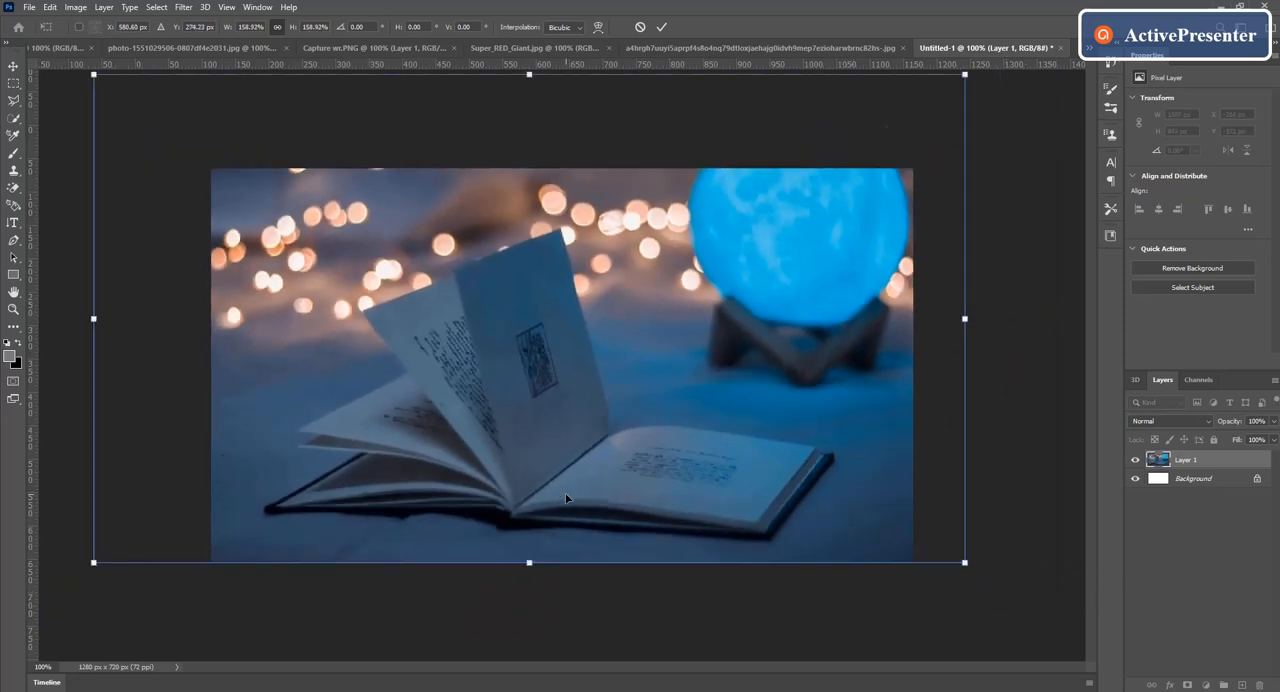
drag(181, 128, 123, 94)
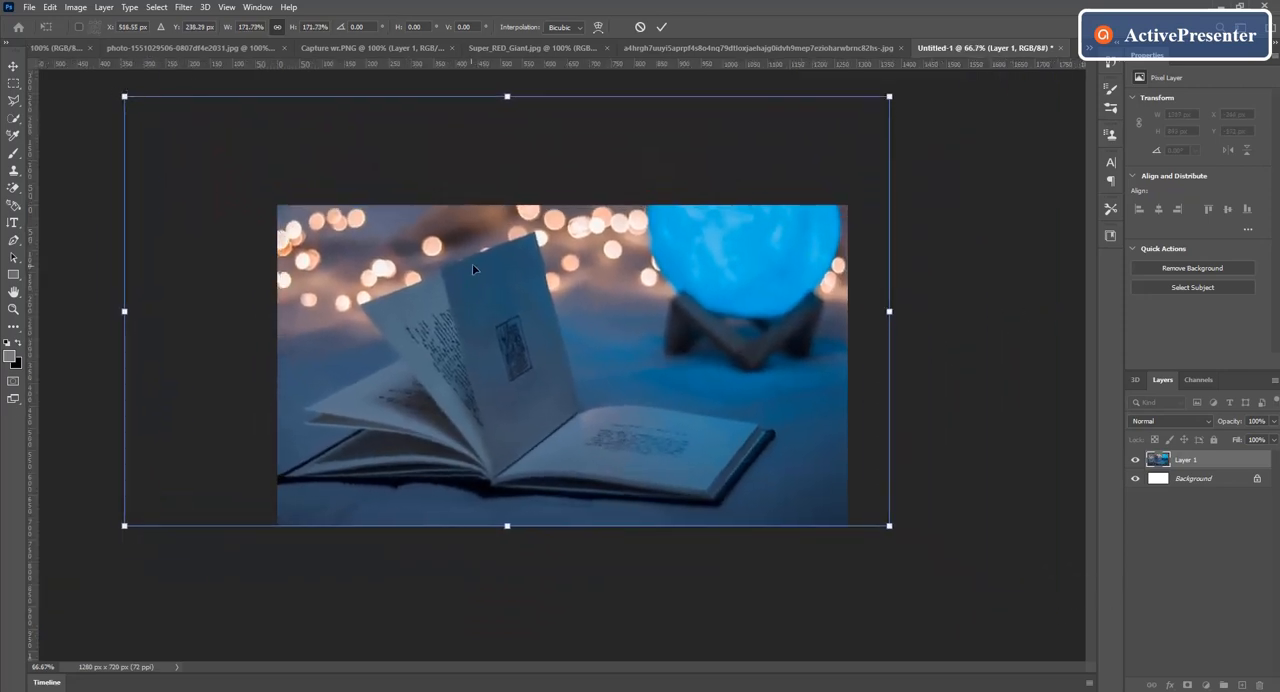
drag(472, 263, 505, 268)
drag(153, 97, 134, 83)
mouse_move(516, 340)
mouse_down()
mouse_move(537, 346)
mouse_move(517, 338)
mouse_up()
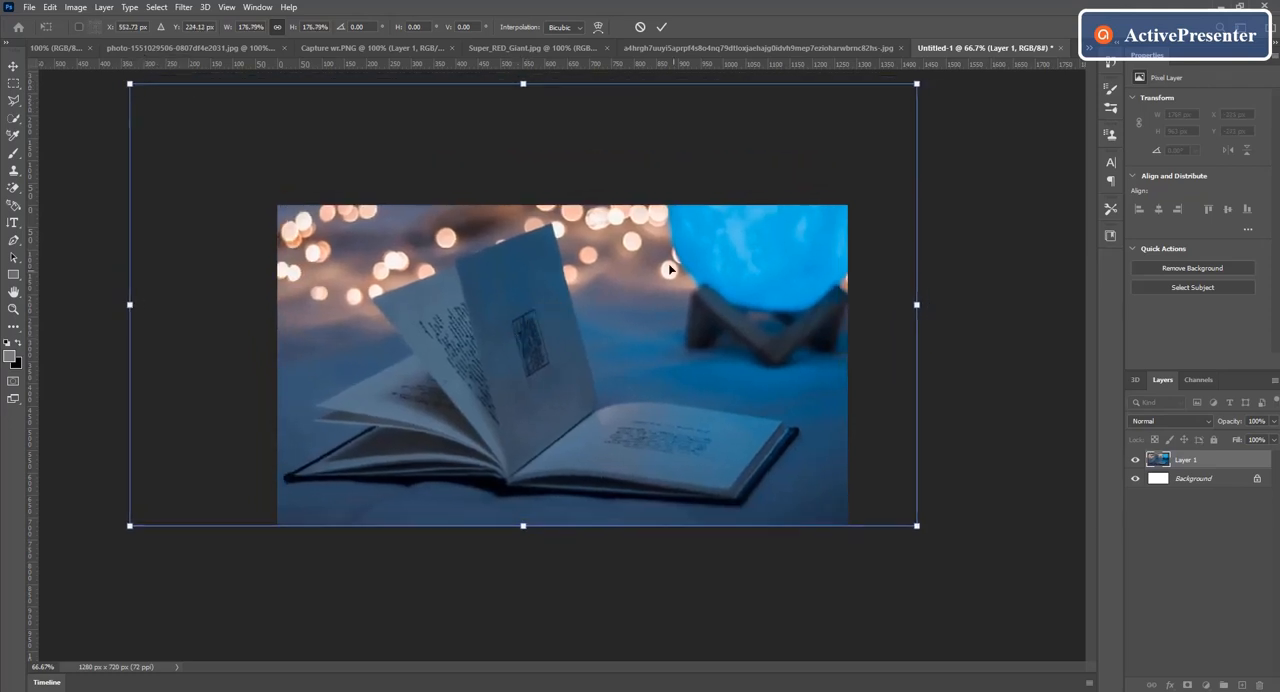
click(659, 28)
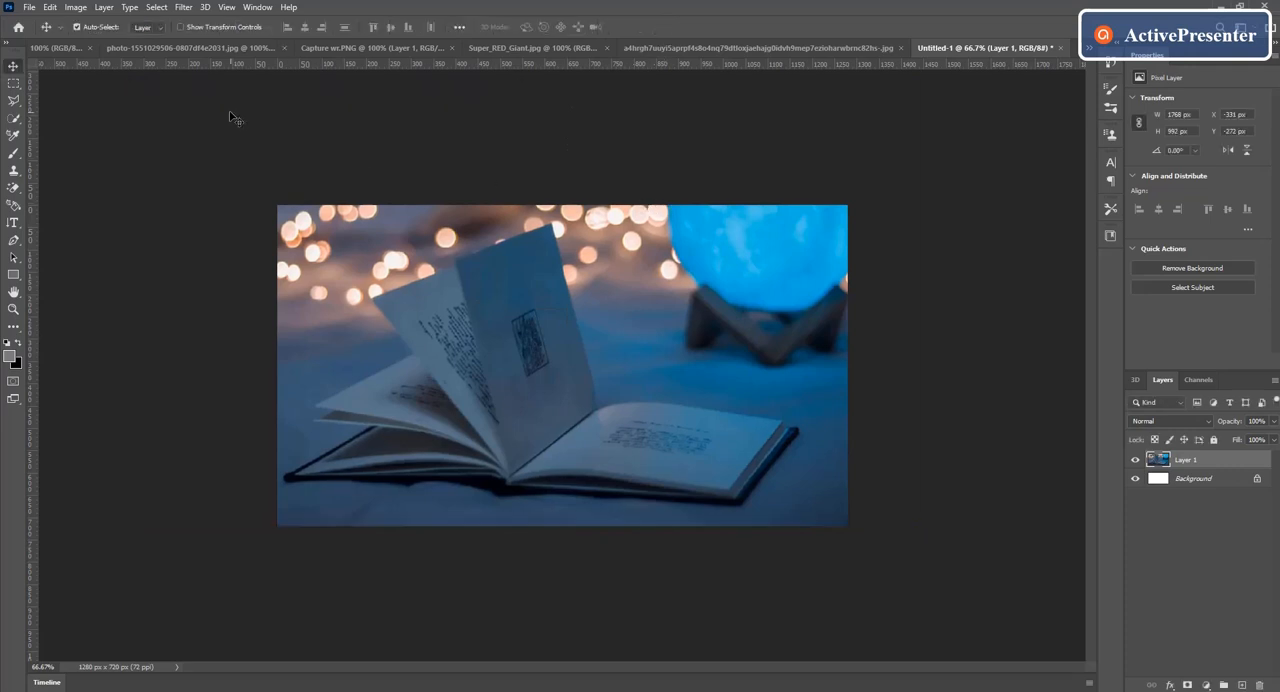
Step: Copy the selected reading man from actors-reading-plays.jpg into the book composite document
click(68, 48)
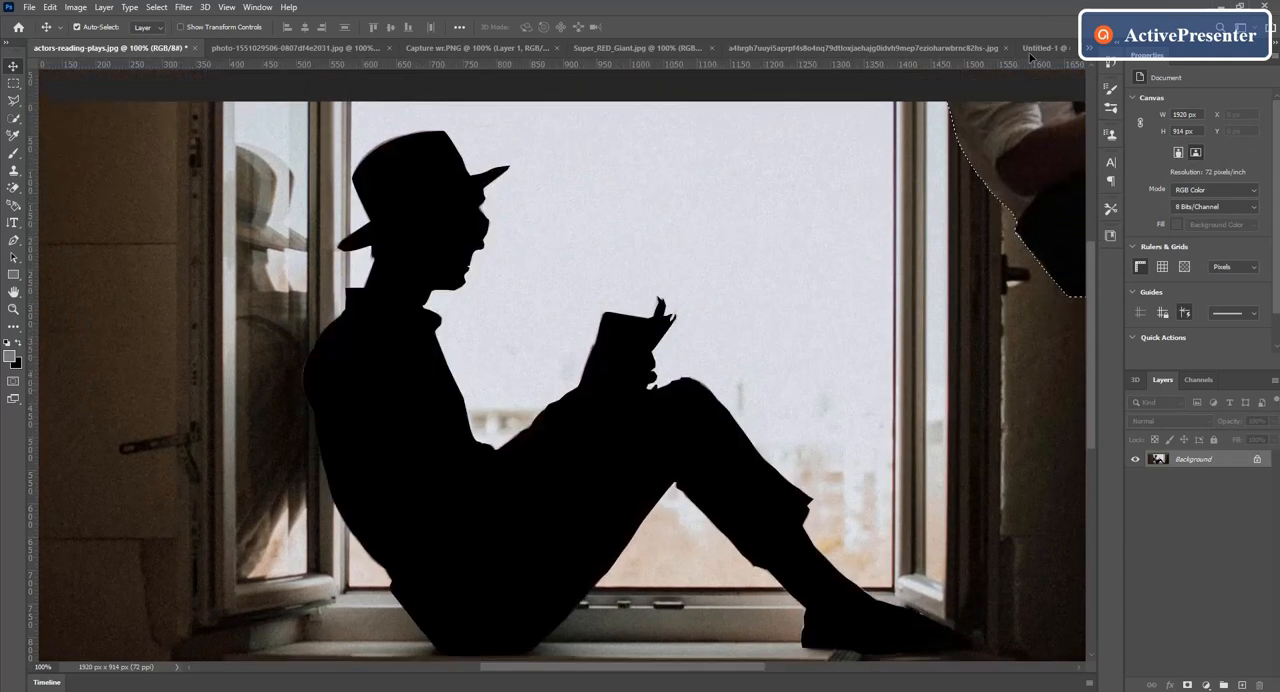
click(1045, 48)
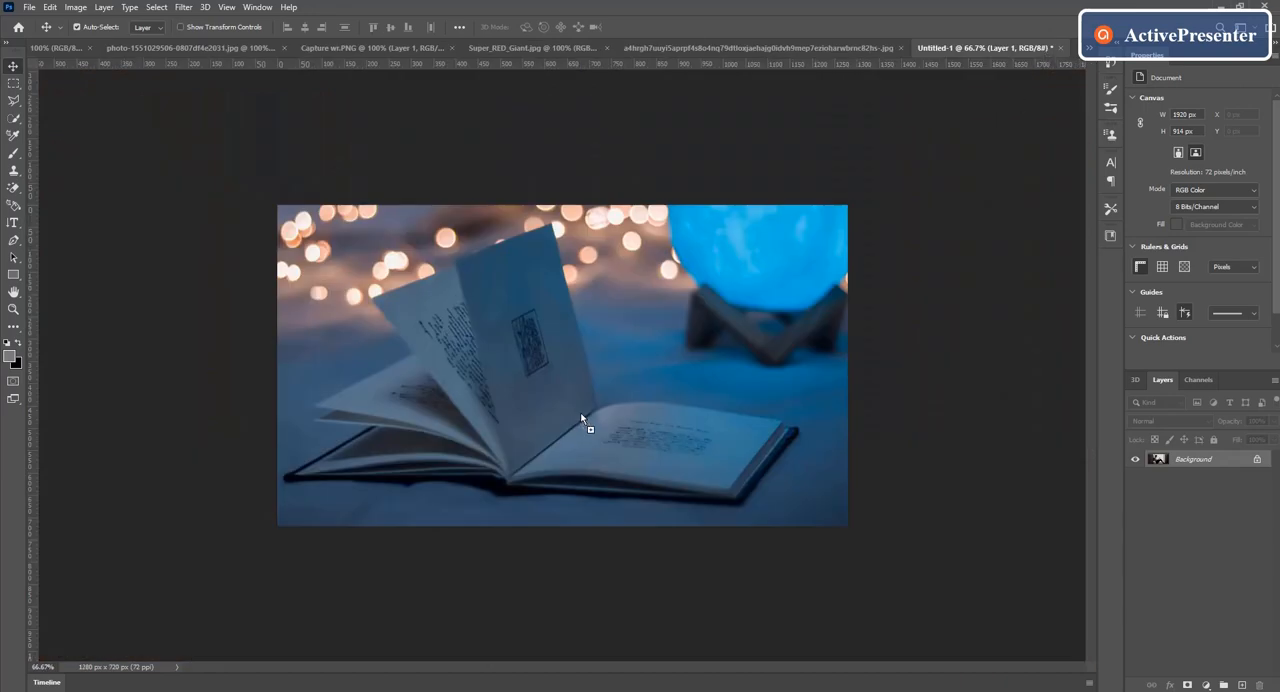
drag(581, 417, 551, 330)
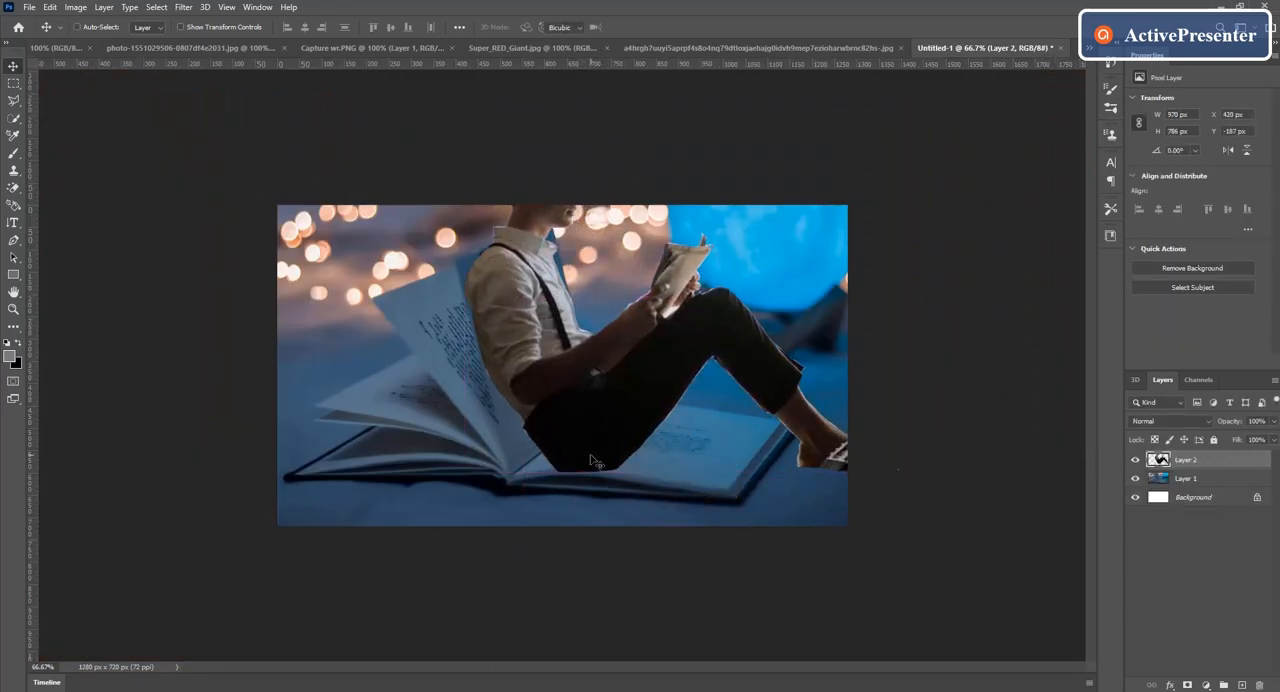
Step: Scale the man proportionally to about 27%, rotate him about 2.4°, and seat him on the open page against the upright page
key(ctrl+t)
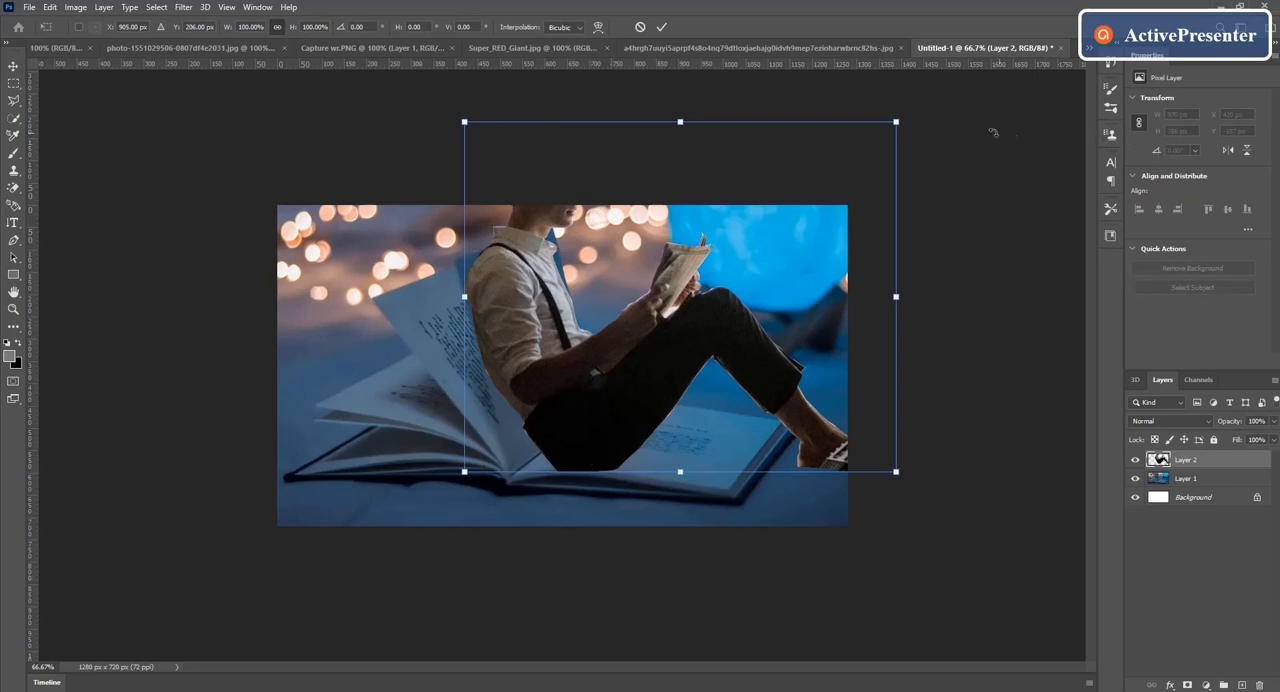
drag(895, 121, 687, 348)
drag(517, 428, 576, 392)
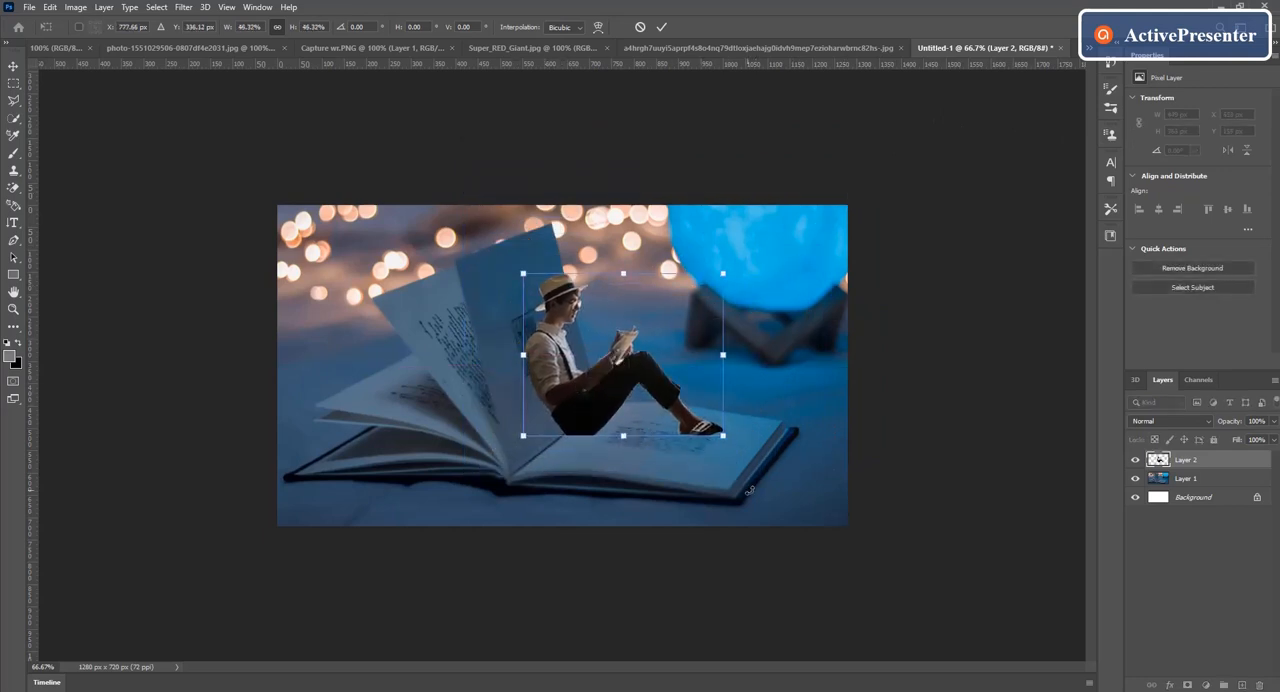
drag(723, 272, 633, 346)
key(ctrl+plus)
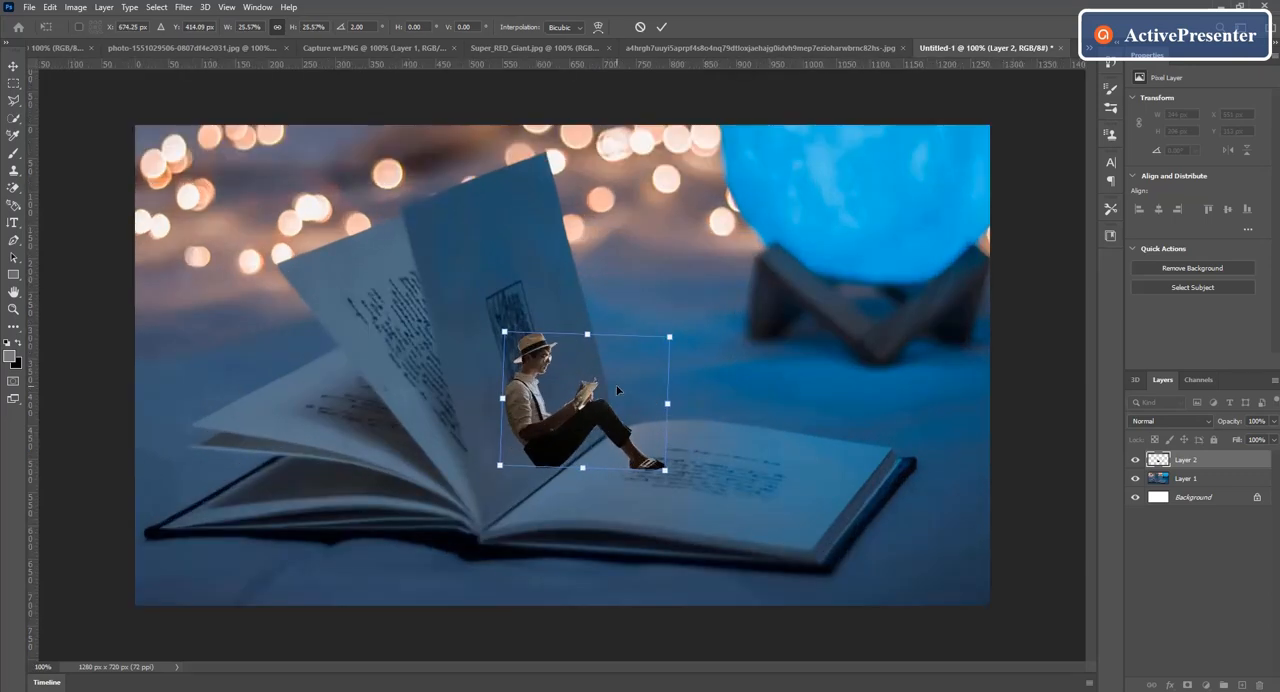
drag(571, 423, 593, 457)
drag(679, 485, 677, 494)
drag(577, 457, 588, 455)
drag(698, 491, 712, 469)
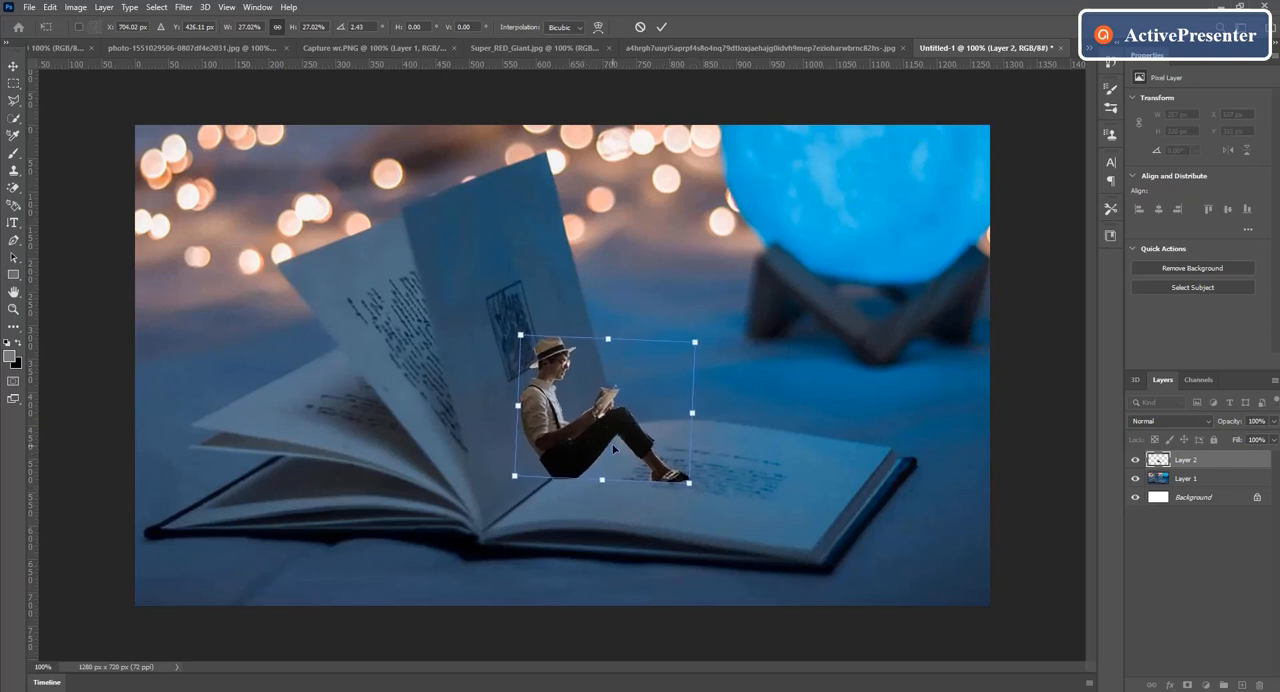
click(660, 27)
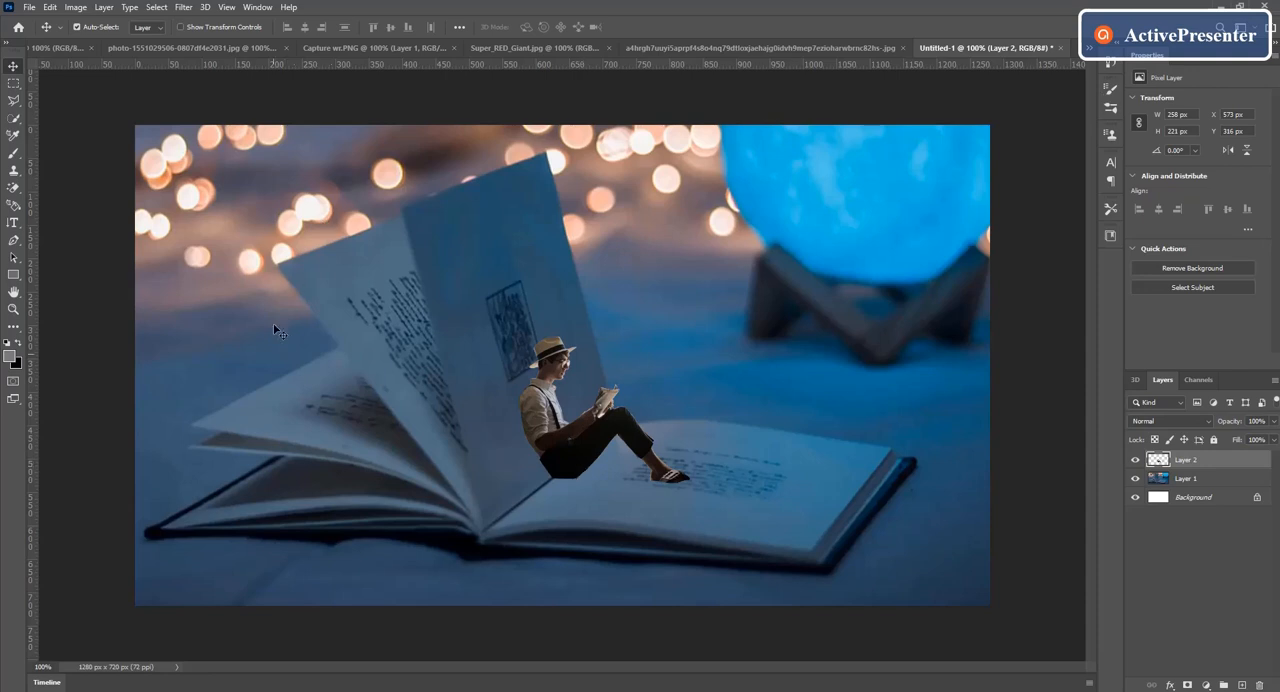
Step: On the book photo layer, start a Pen path along the fanned pages, over the upright pages and down to the flat page
click(1203, 480)
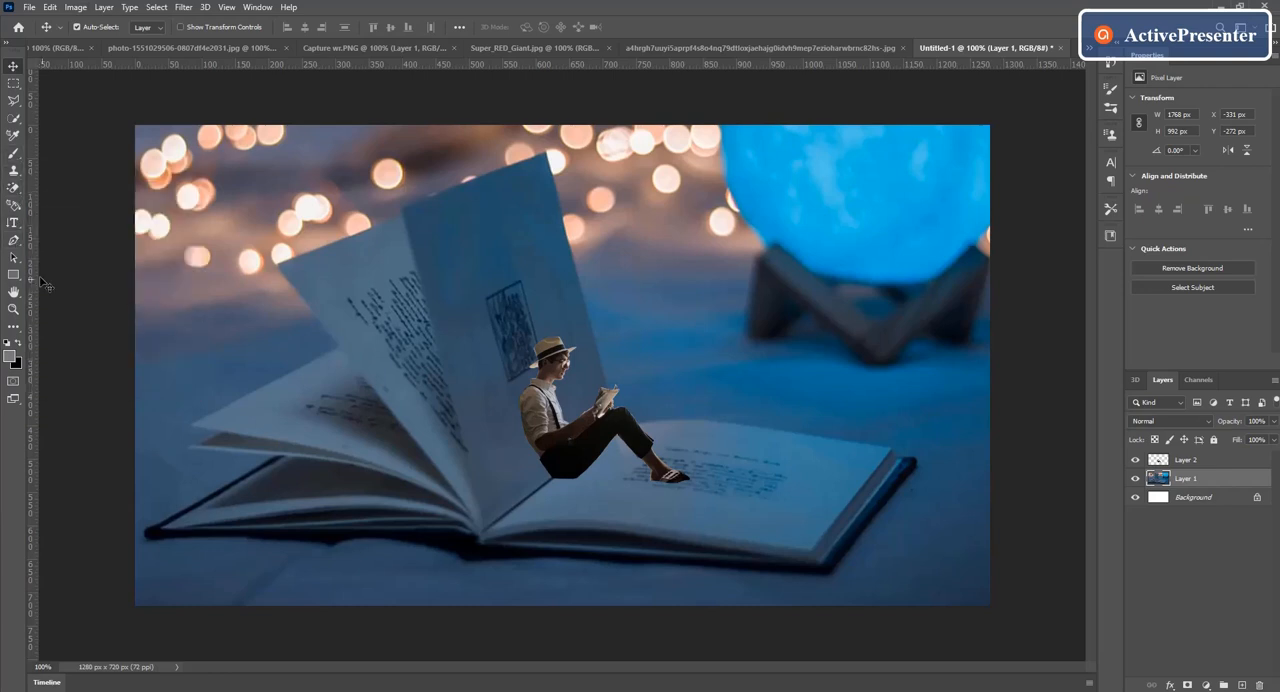
key(p)
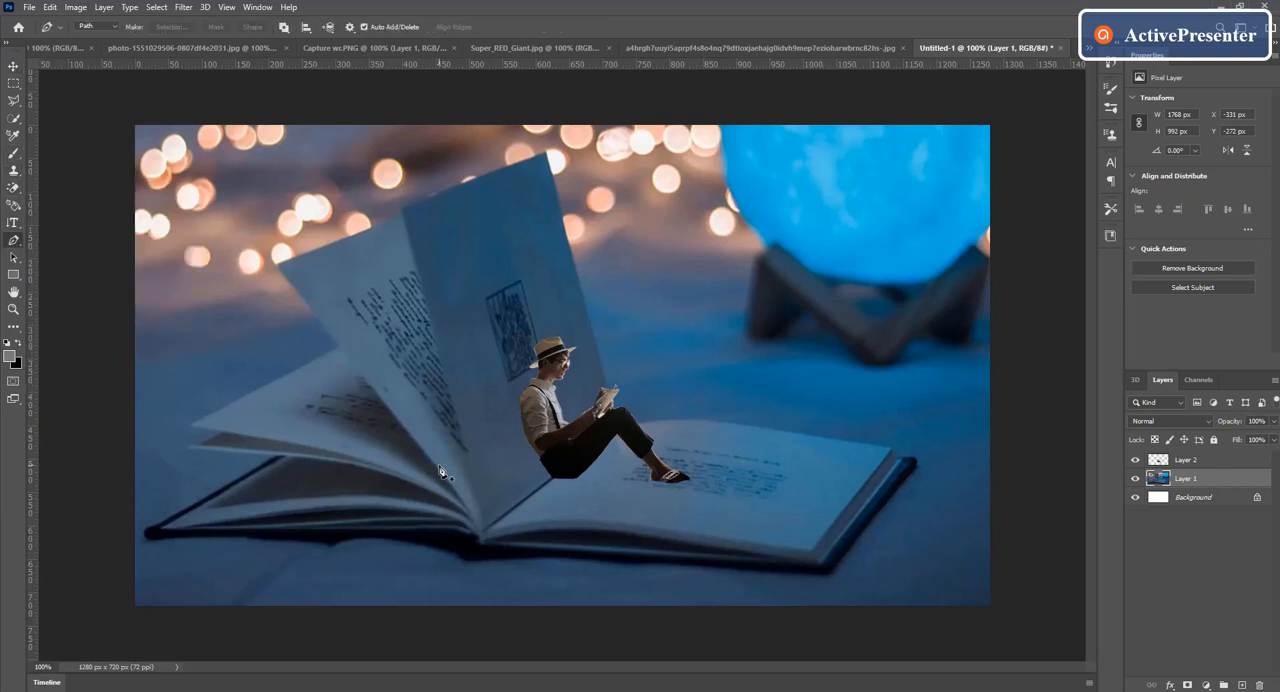
click(208, 419)
click(401, 207)
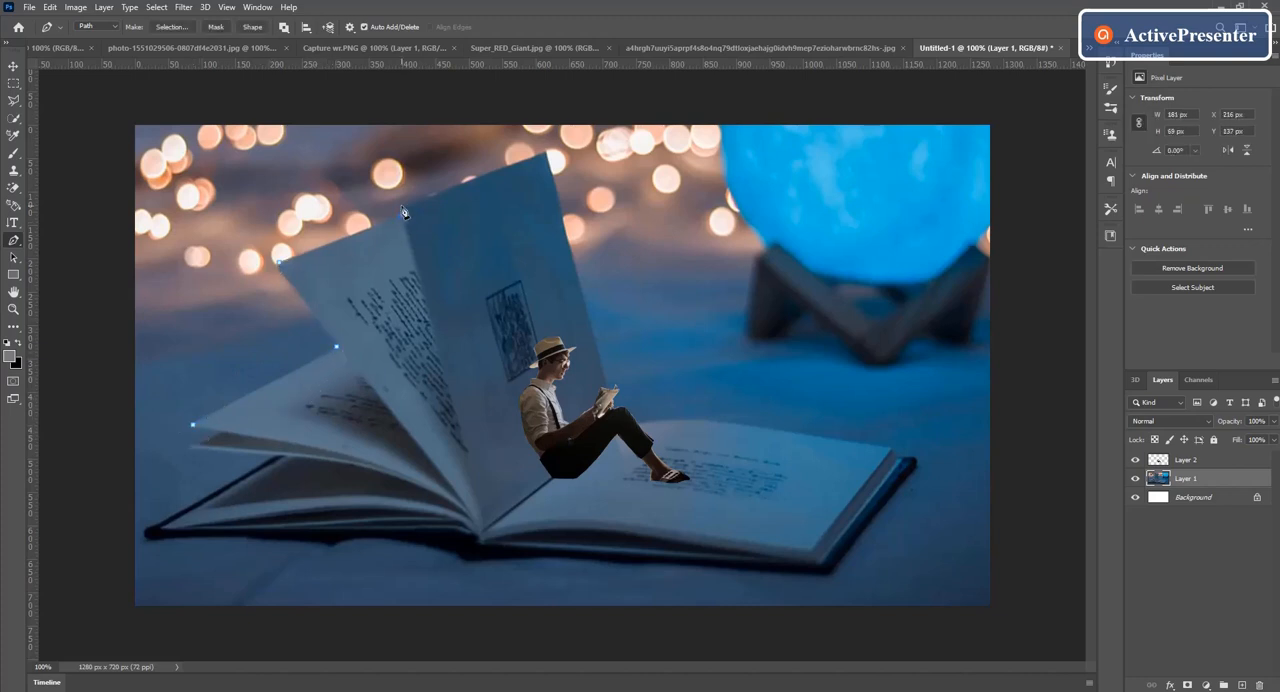
click(548, 152)
click(607, 387)
click(622, 427)
Step: Continue the path along the flat page's far edge and around the cover's outer right corner
drag(710, 419, 720, 418)
drag(808, 432, 829, 437)
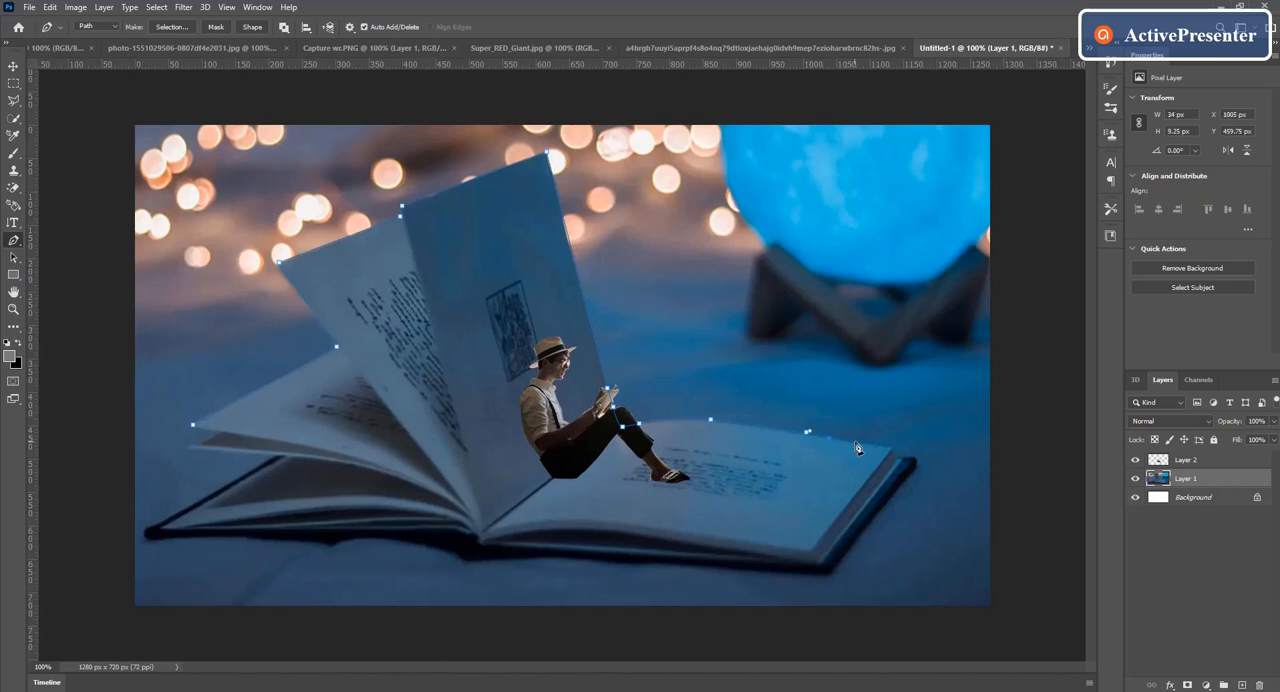
key(ctrl+z)
click(754, 427)
click(784, 431)
click(806, 434)
click(838, 439)
click(868, 445)
click(890, 449)
click(916, 458)
click(916, 470)
Step: Trace the book's lower edge from the cover's near right corner past the spine to the shadow under the left cover
click(830, 572)
drag(758, 568, 742, 568)
drag(653, 562, 628, 567)
click(609, 562)
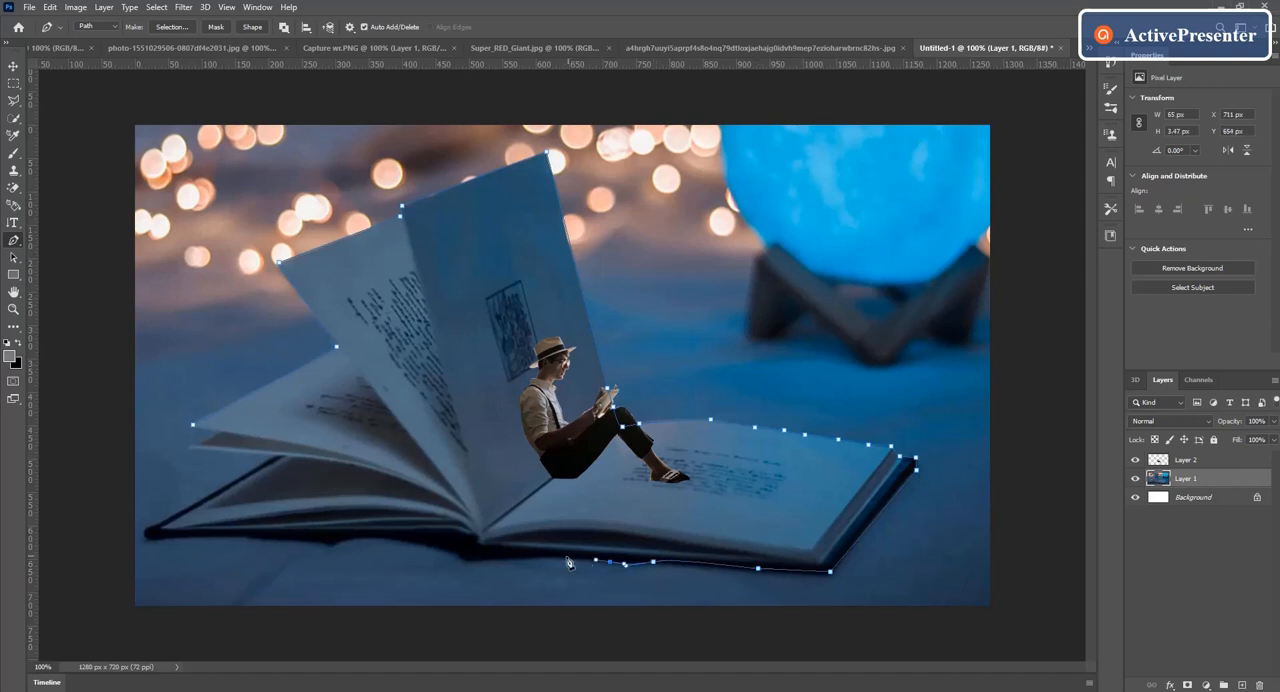
click(564, 557)
click(536, 556)
click(479, 559)
click(460, 558)
click(420, 543)
click(394, 537)
click(361, 538)
click(345, 543)
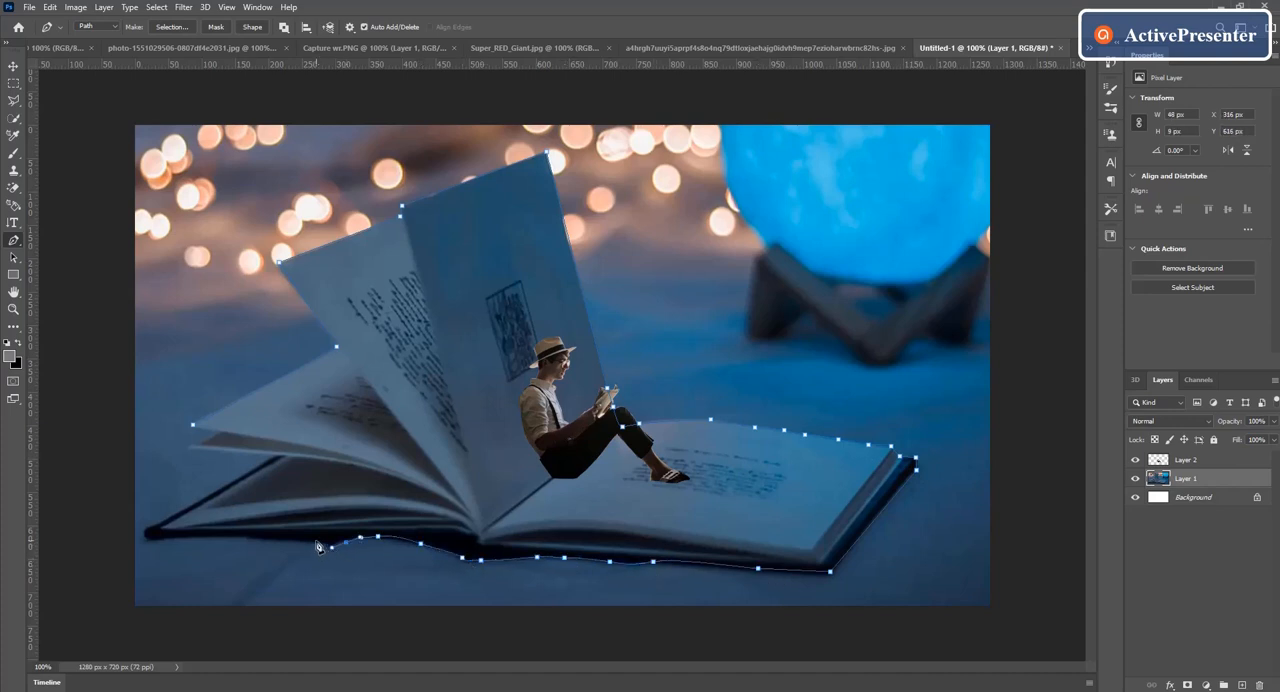
Step: Trace the left cover's bottom edge, corner and upper edge, and close the path at the fanned pages' starting point
click(316, 541)
click(282, 540)
click(247, 537)
click(211, 535)
click(141, 534)
click(150, 528)
click(168, 520)
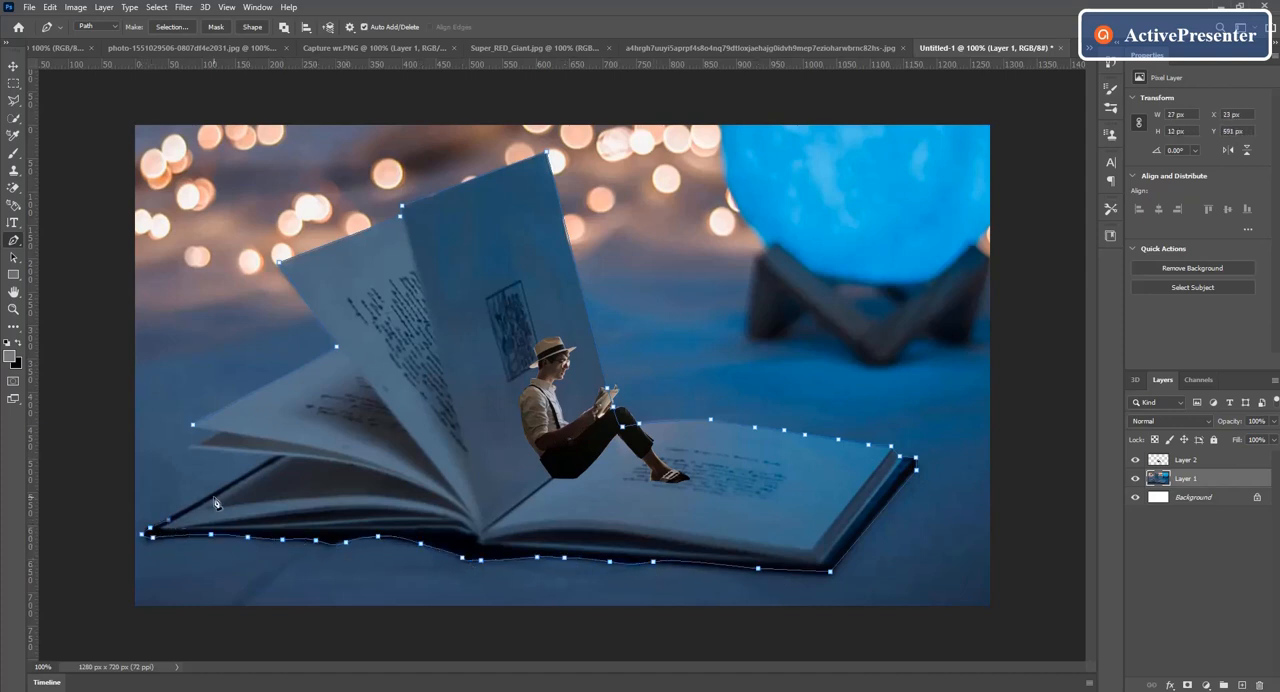
click(223, 487)
click(266, 461)
click(191, 443)
click(221, 433)
click(196, 430)
Step: Convert the closed path around the book into a new anti-aliased selection with a feather radius of 0 pixels
right_click(453, 365)
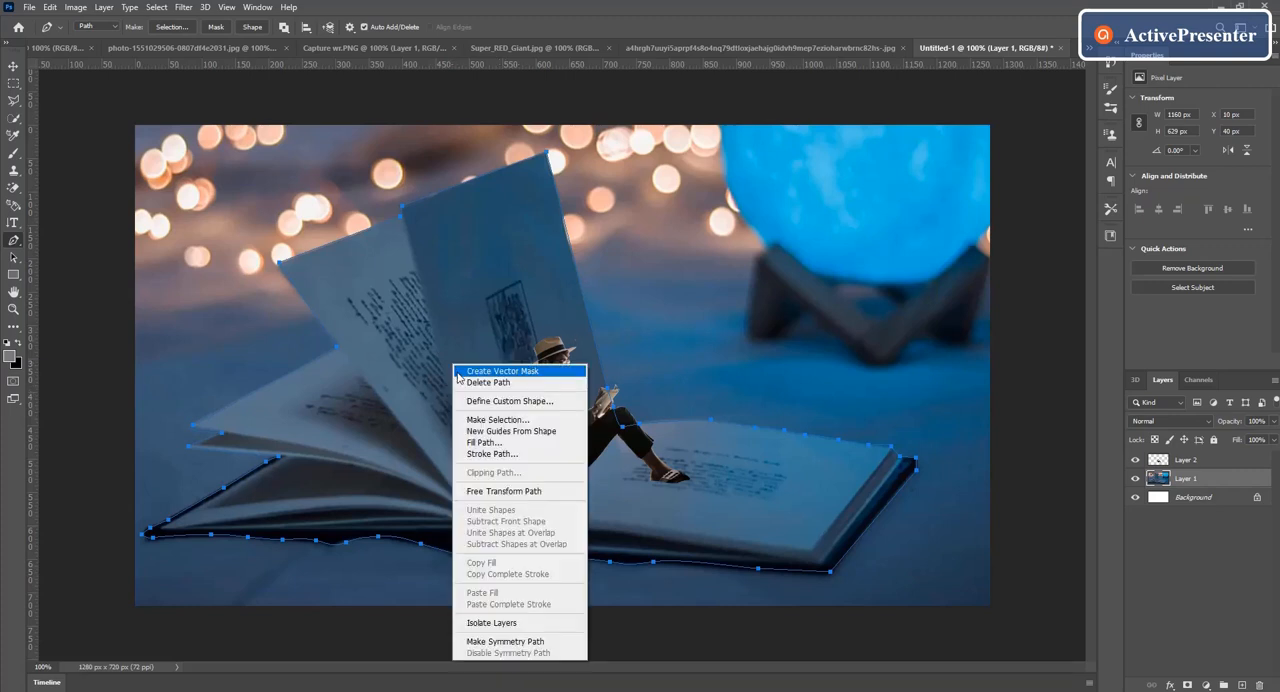
click(490, 419)
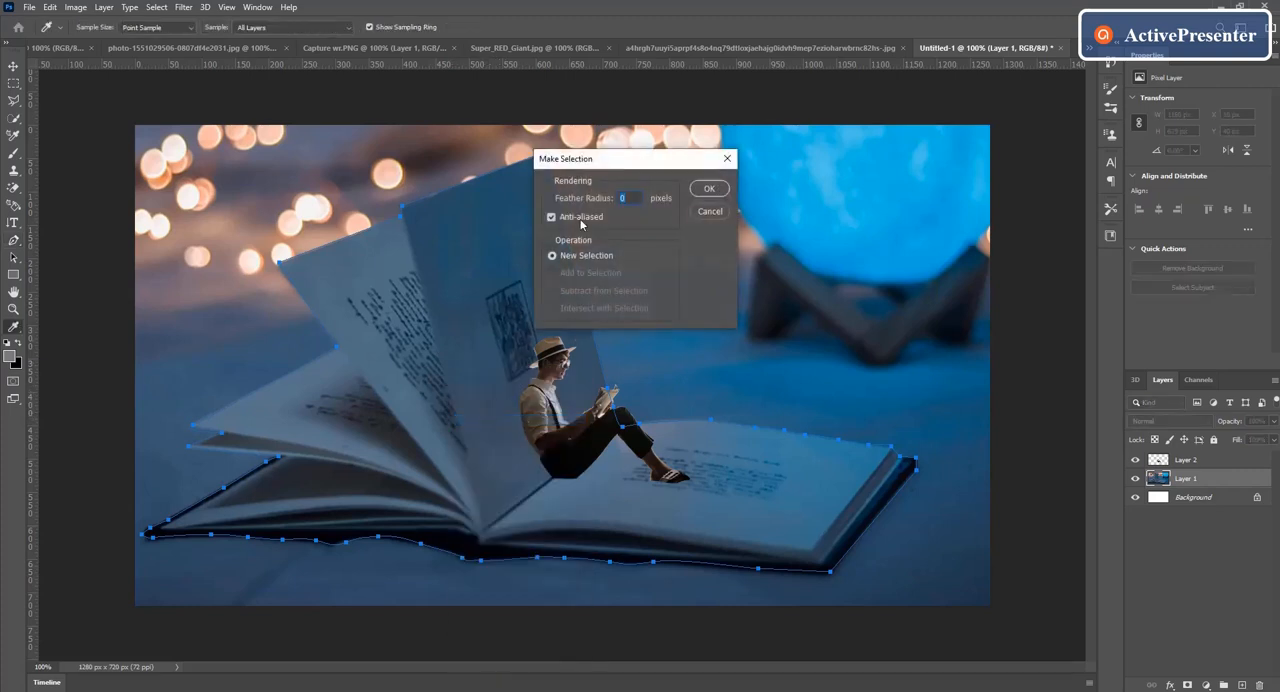
click(706, 189)
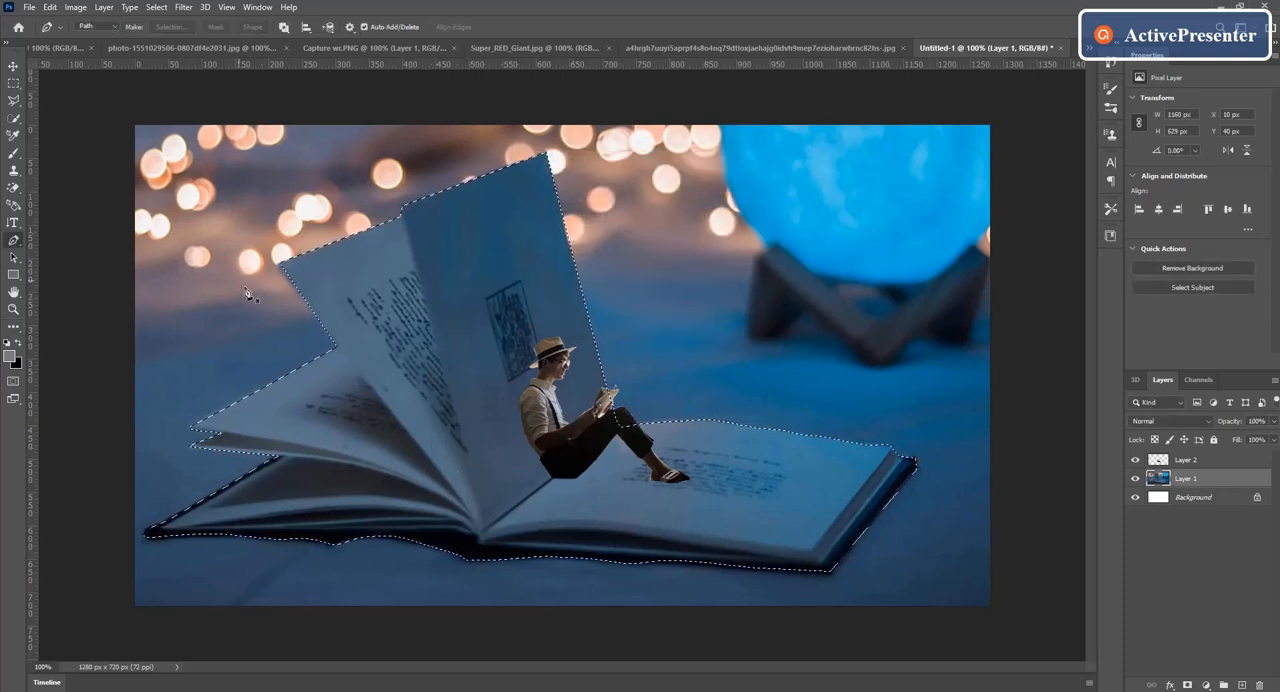
Step: Copy the selected book and paste it as a separate layer, checking the cutout with the original photo layer temporarily hidden
click(49, 9)
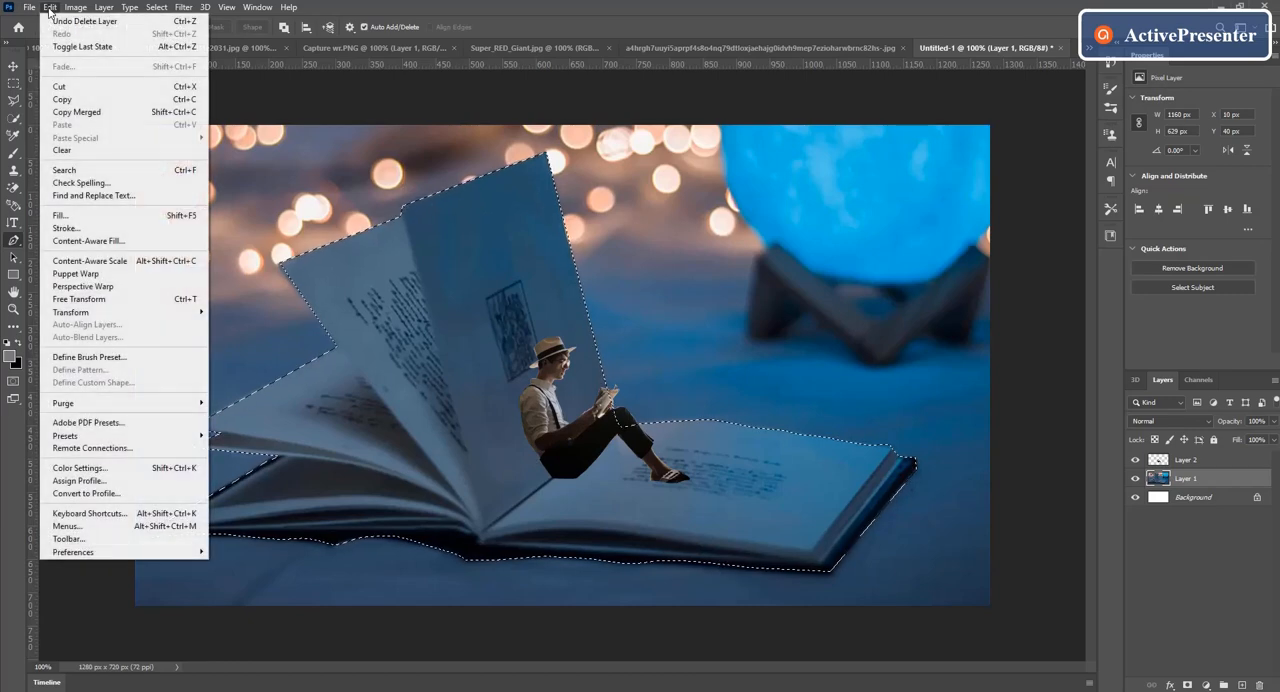
click(80, 102)
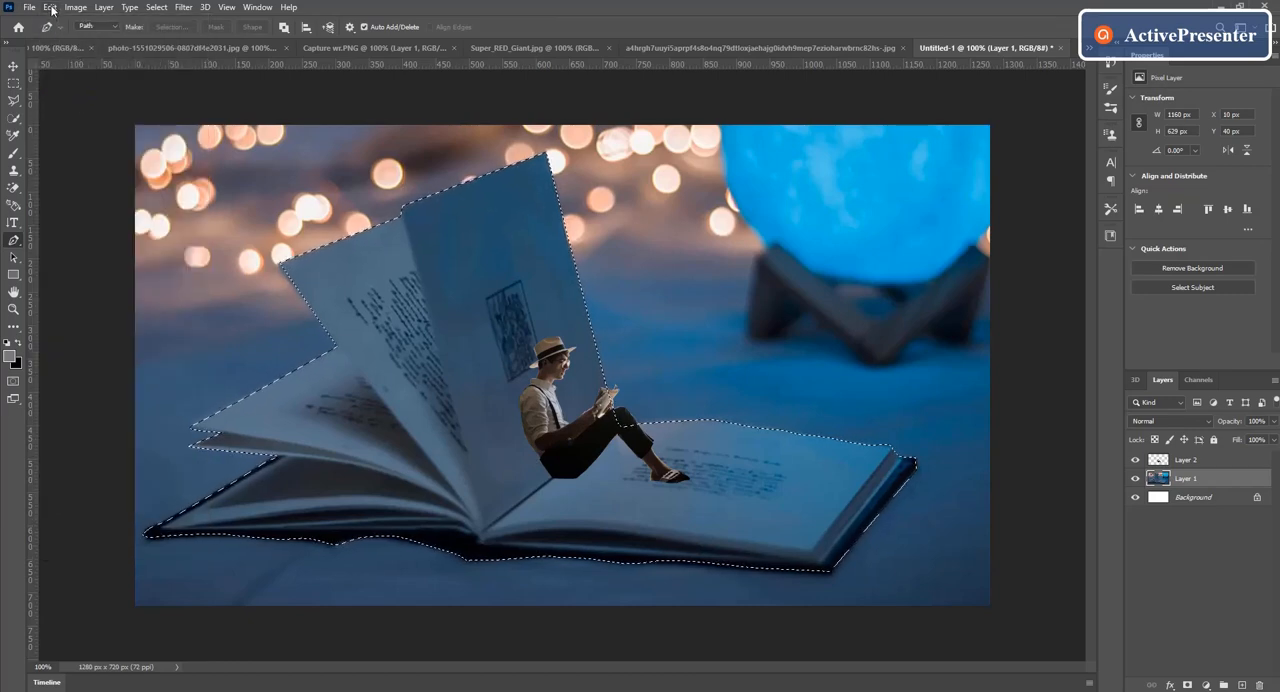
click(49, 7)
click(62, 124)
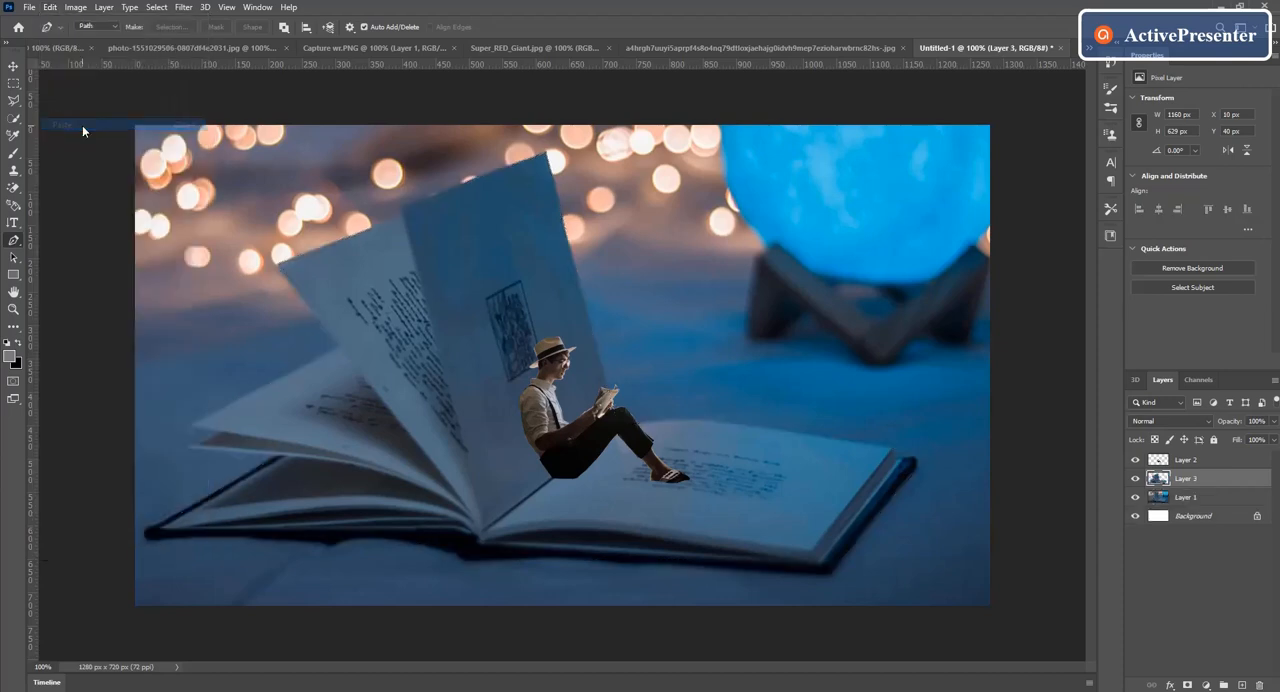
click(1136, 497)
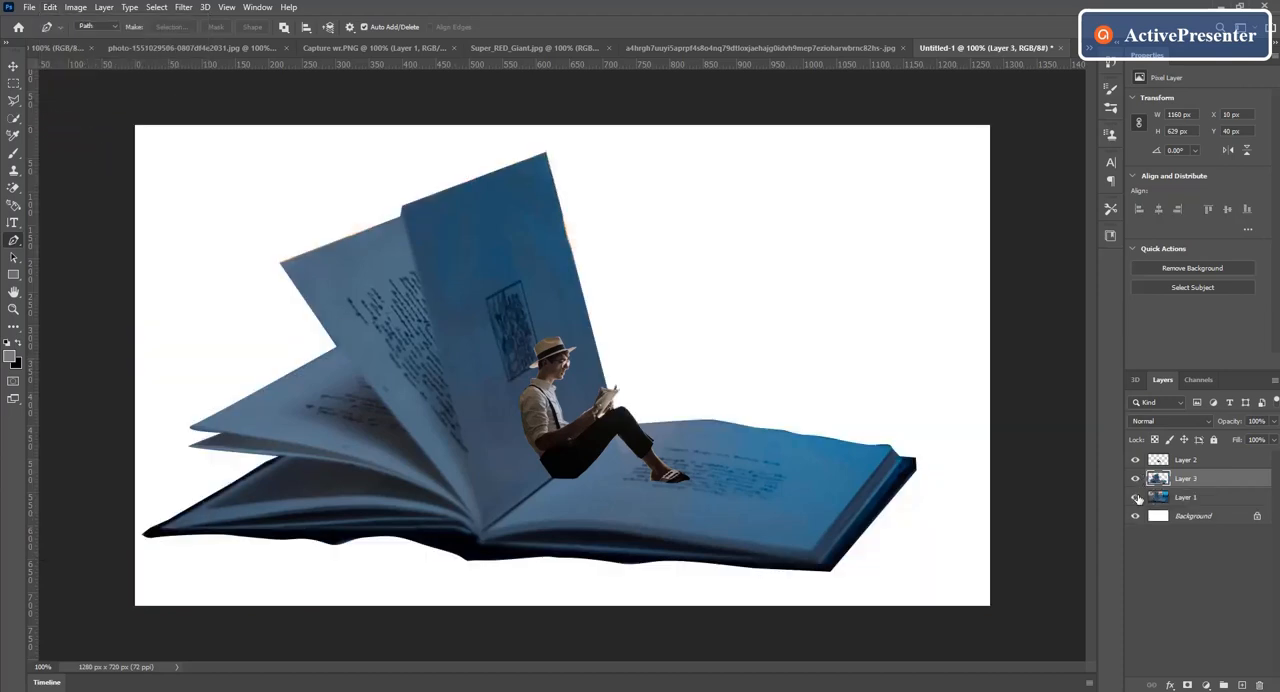
click(1136, 497)
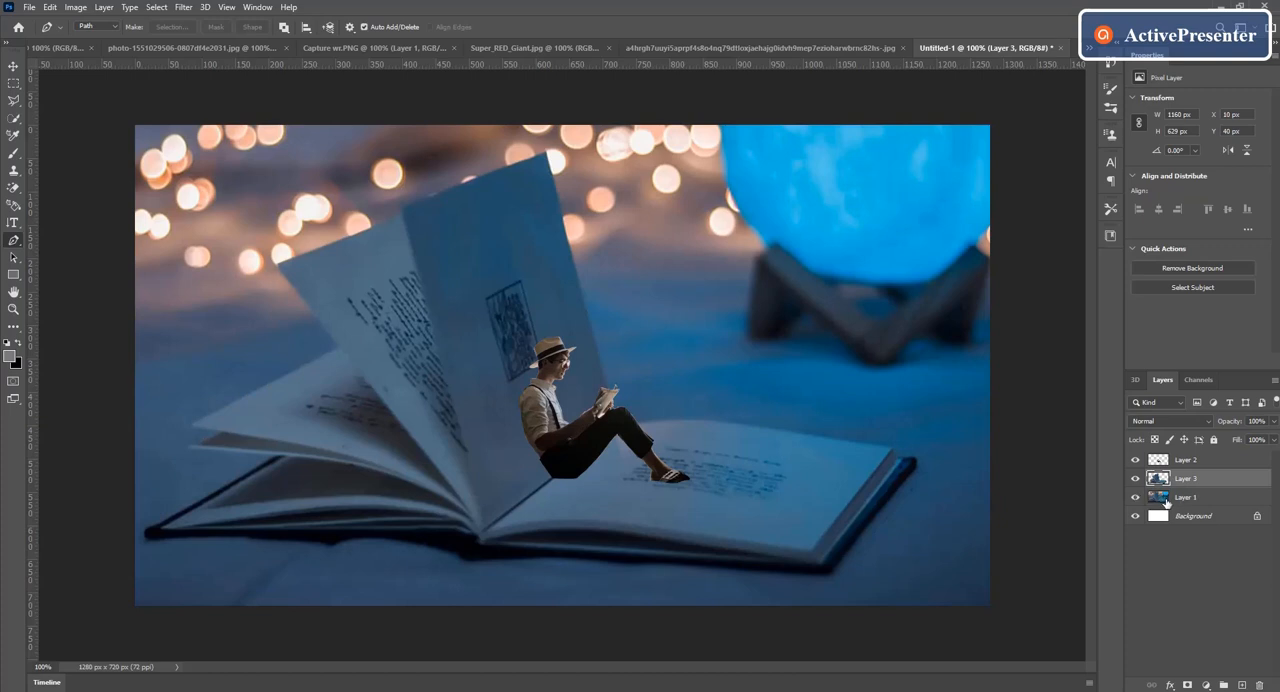
Step: Duplicate the full book photo layer and apply a Gaussian Blur with a radius of 18.0 pixels to the copy
click(1207, 500)
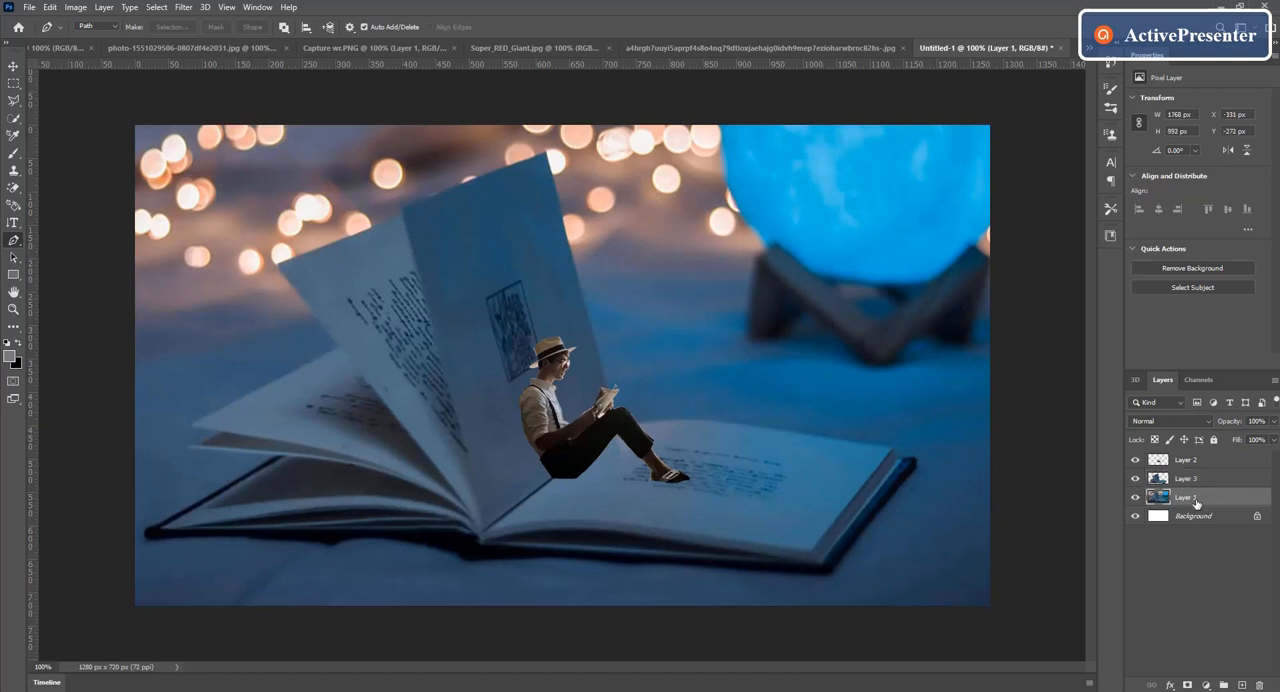
key(ctrl+j)
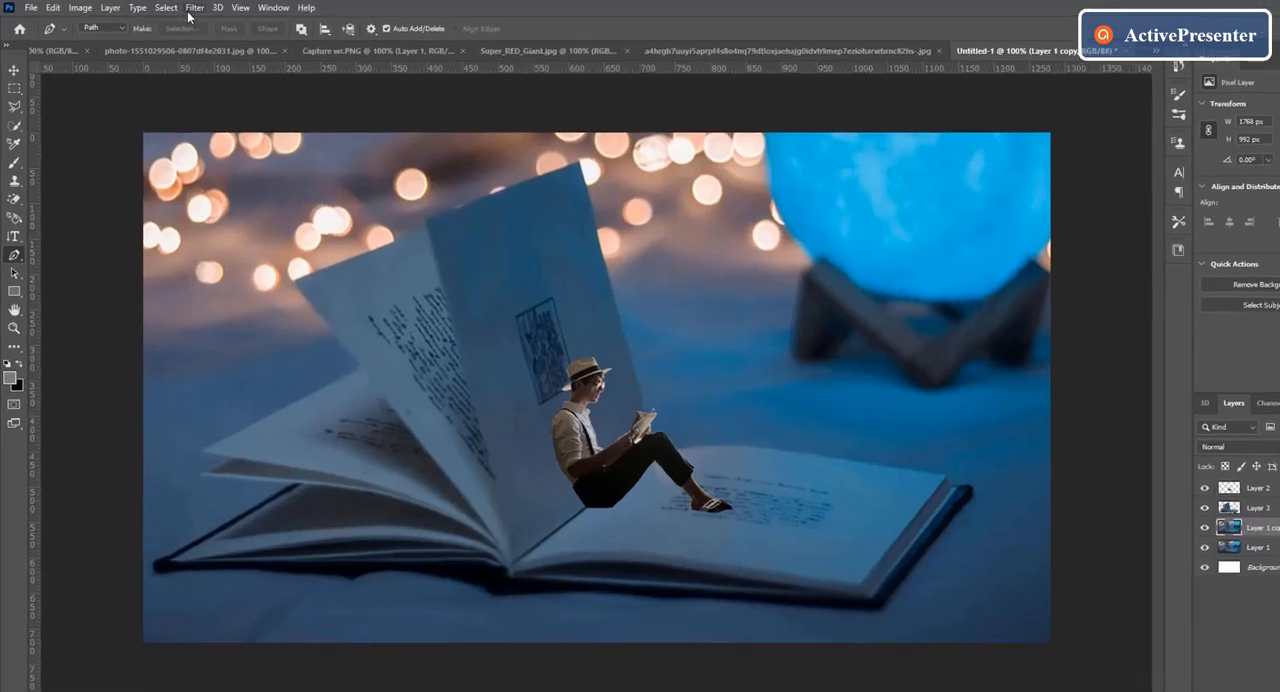
click(194, 8)
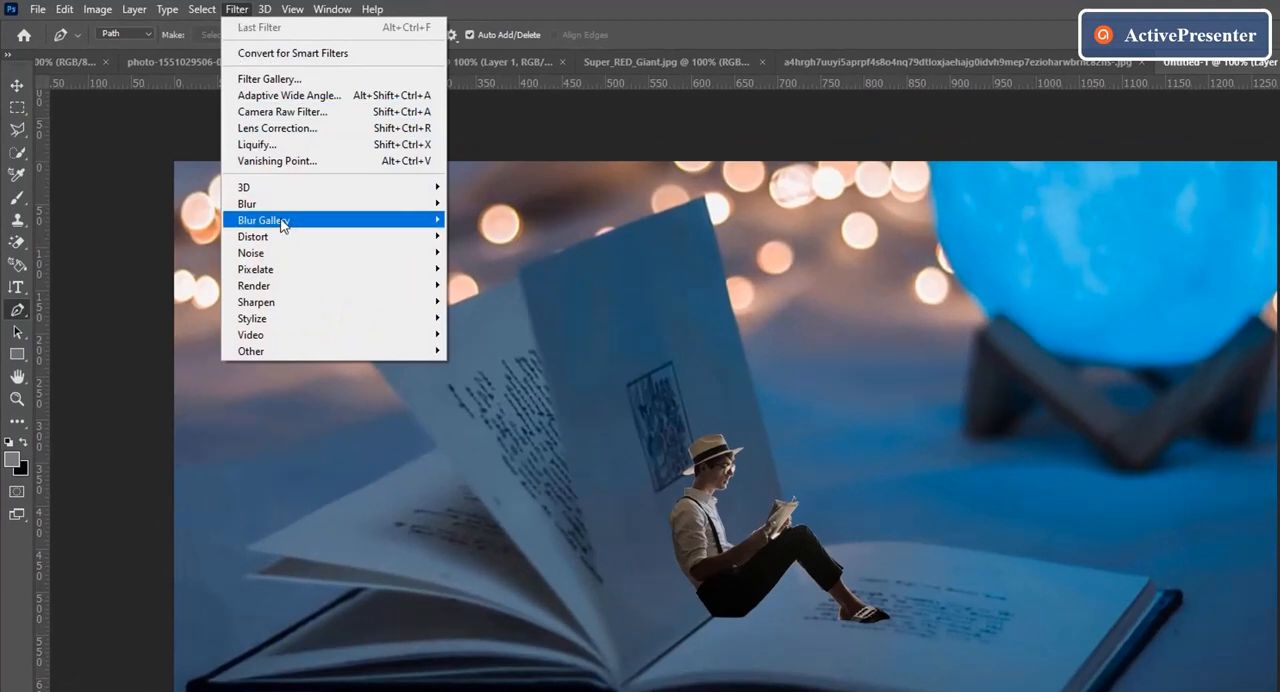
mouse_move(346, 203)
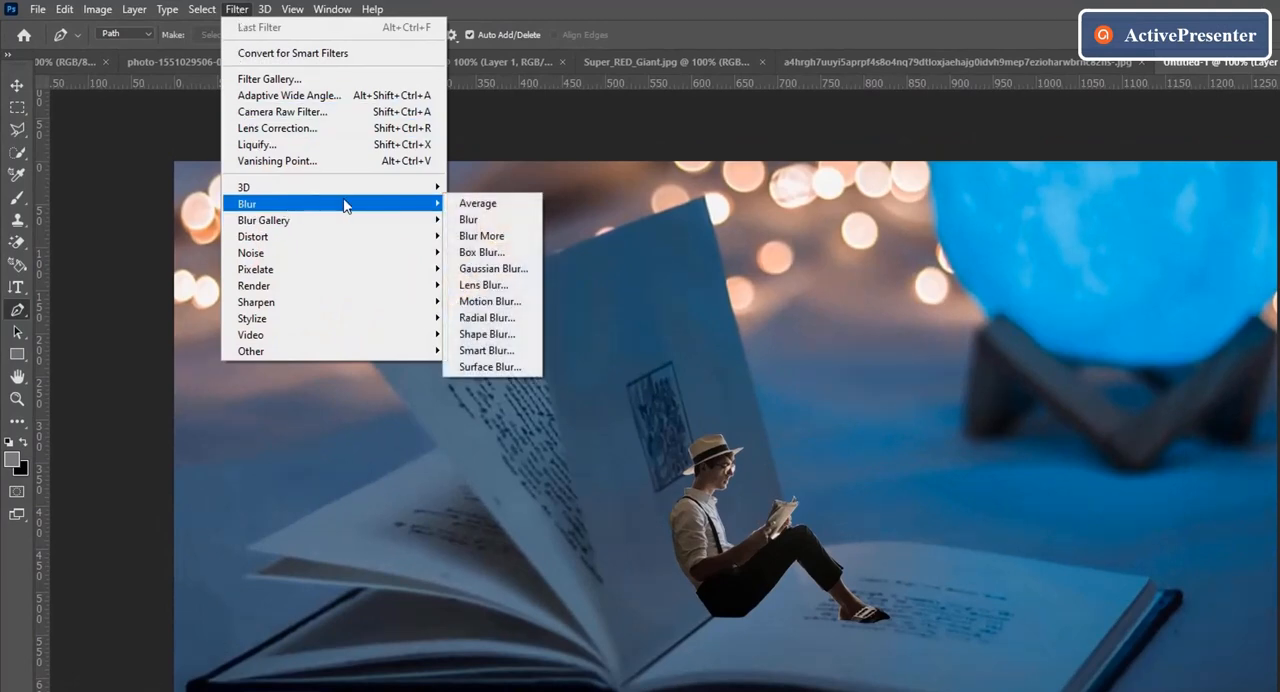
click(493, 269)
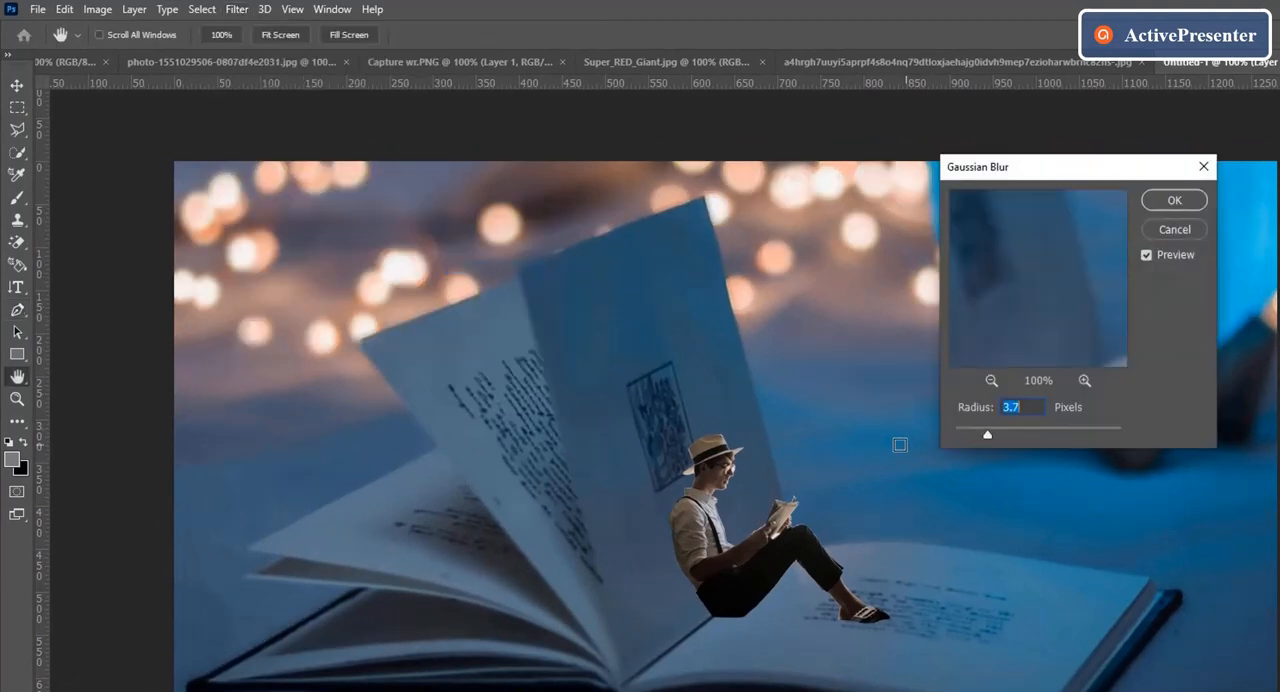
drag(988, 434, 990, 437)
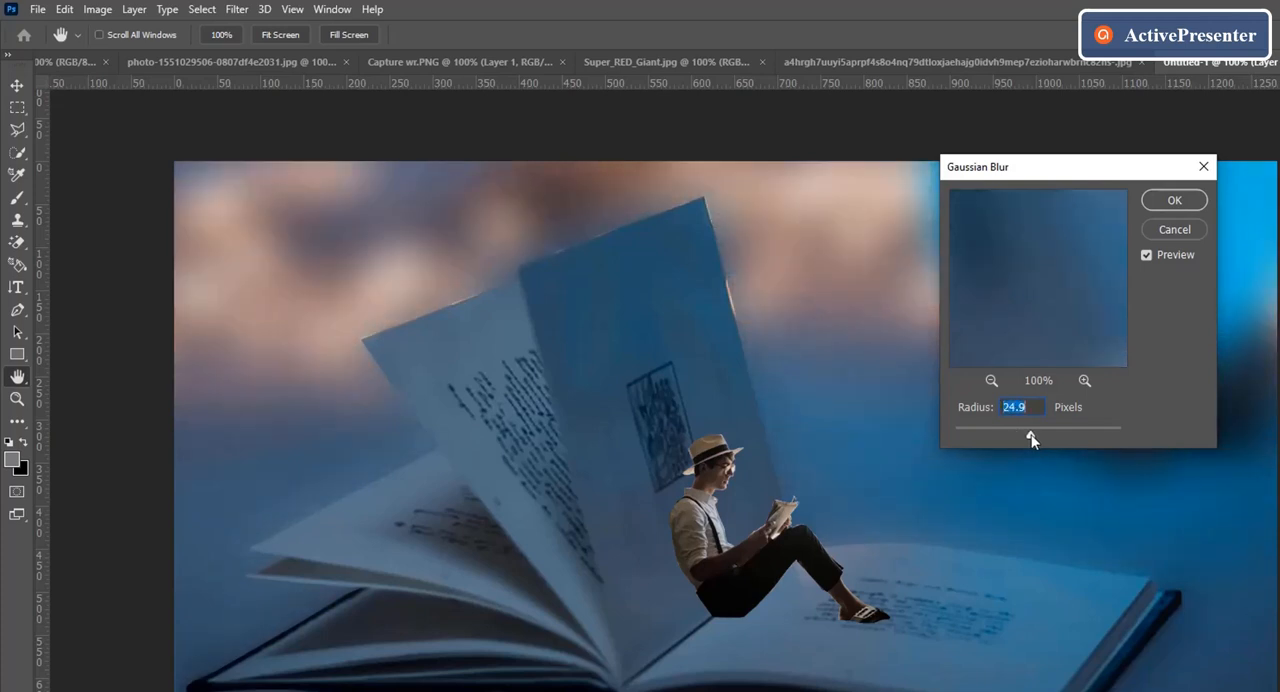
drag(1031, 438, 1026, 435)
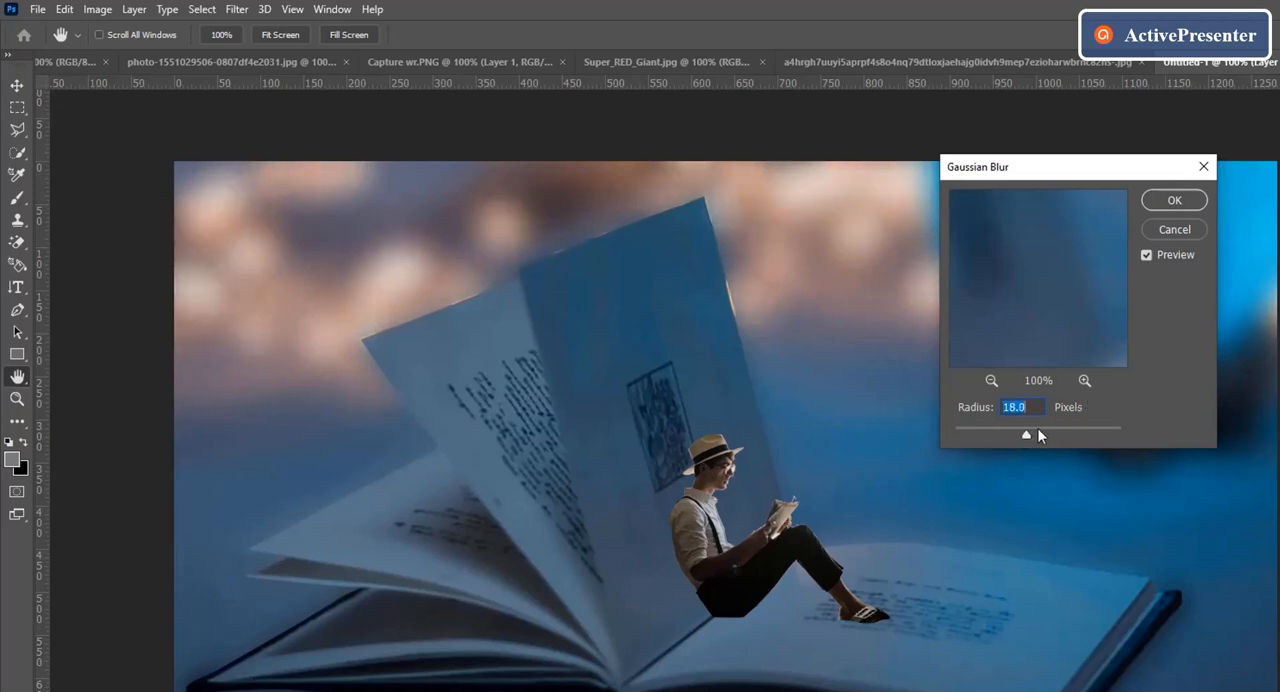
click(1152, 200)
key(p)
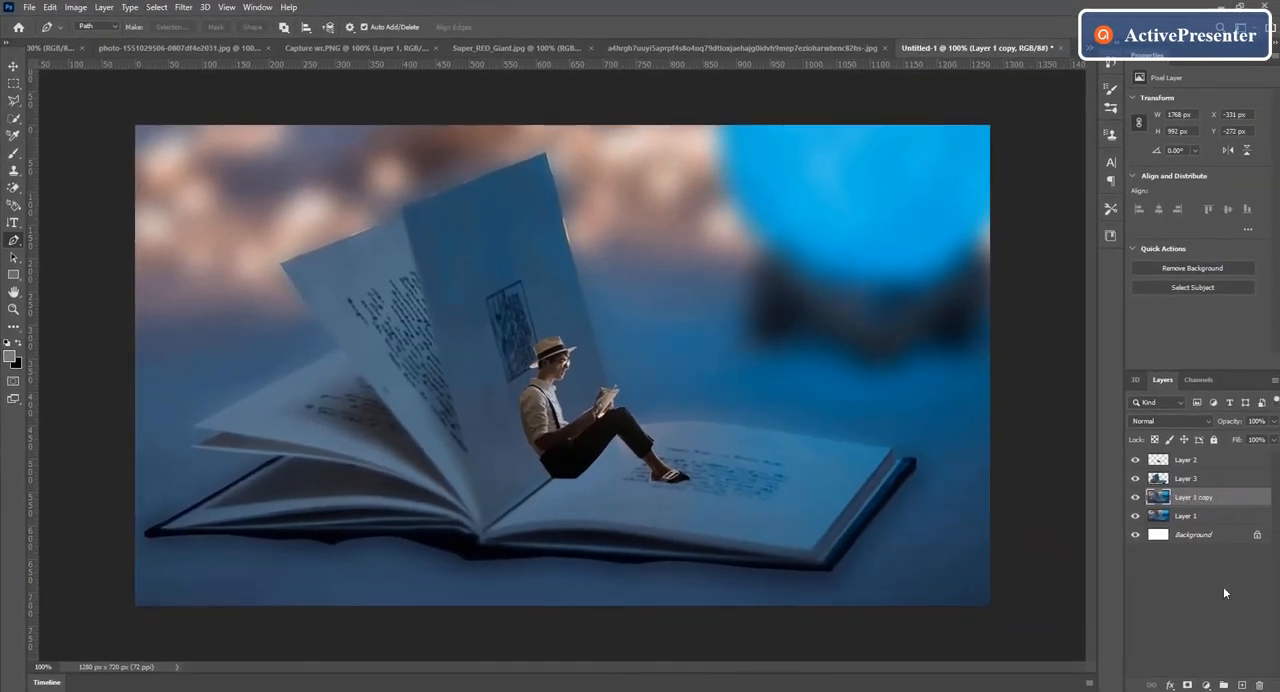
Step: Add a layer mask to the blurred copy and paint it black with a 150 px brush along the foreground below the book
click(1187, 685)
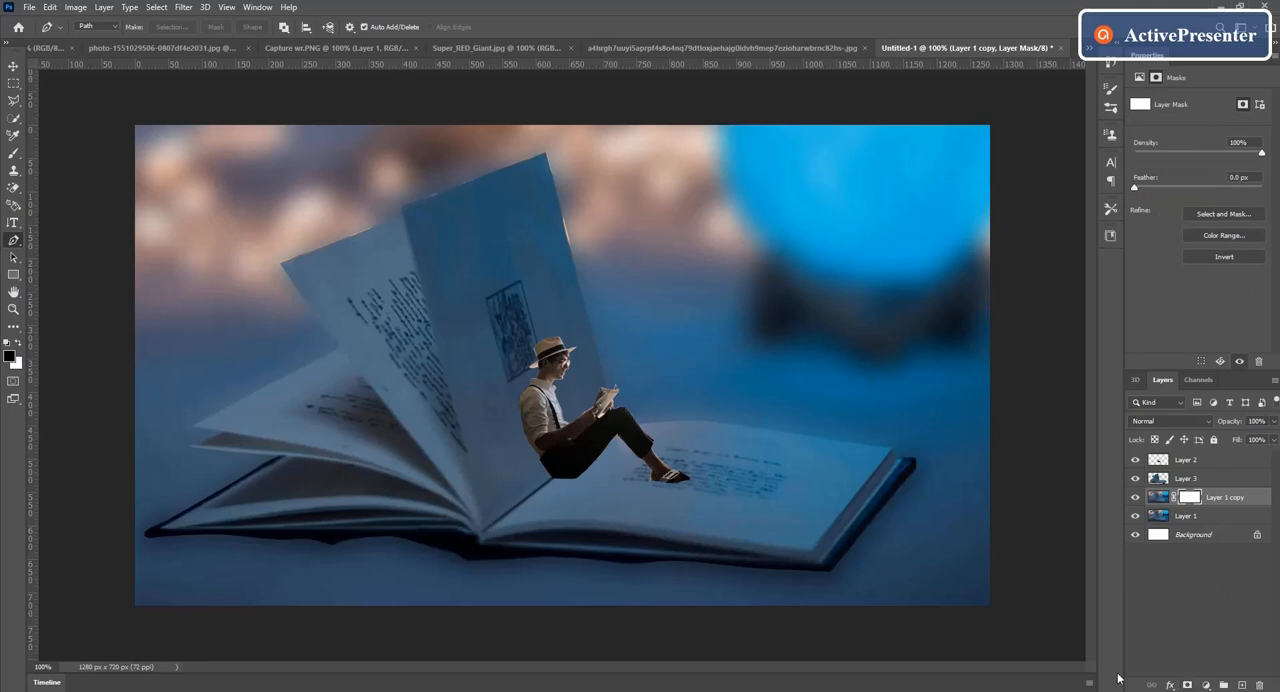
click(14, 156)
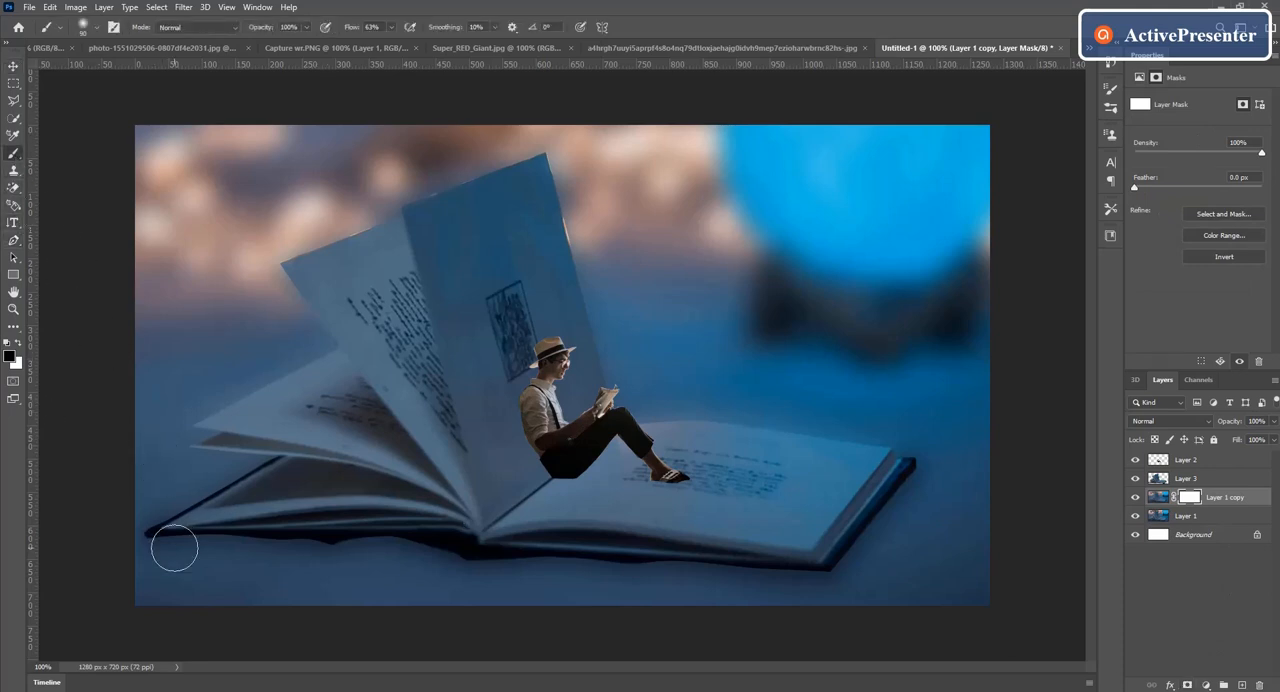
key(bracketright)
key(bracketright)
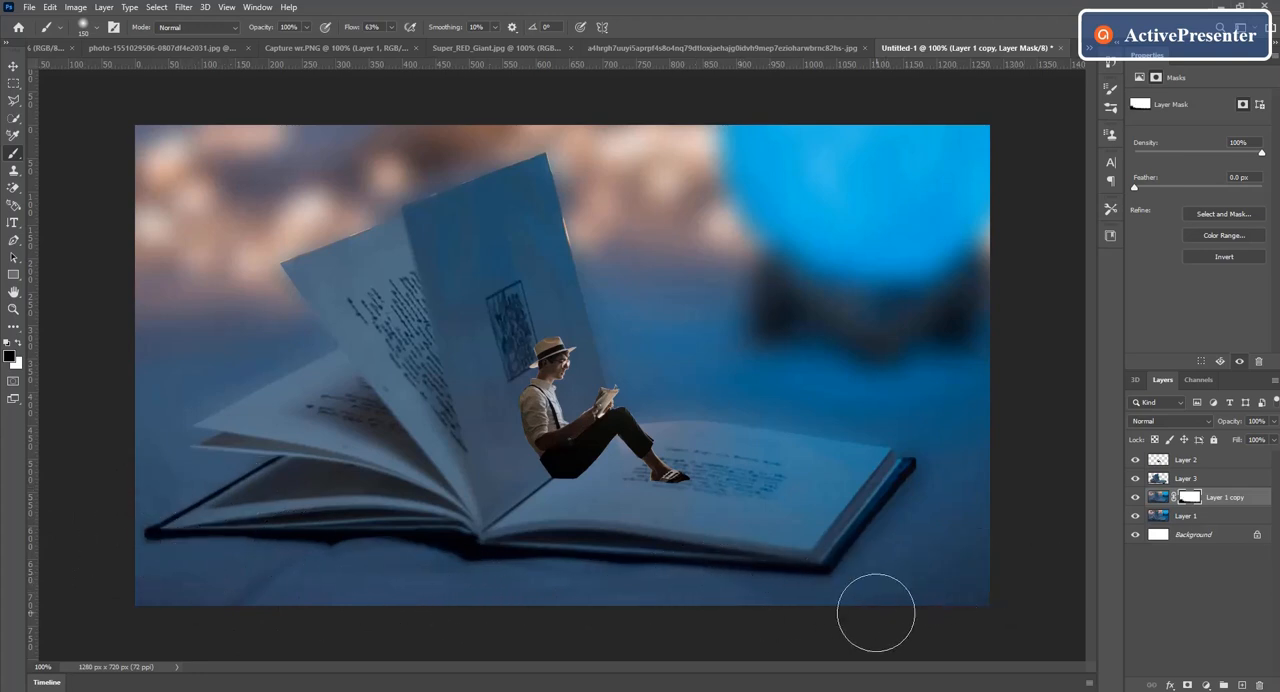
click(14, 67)
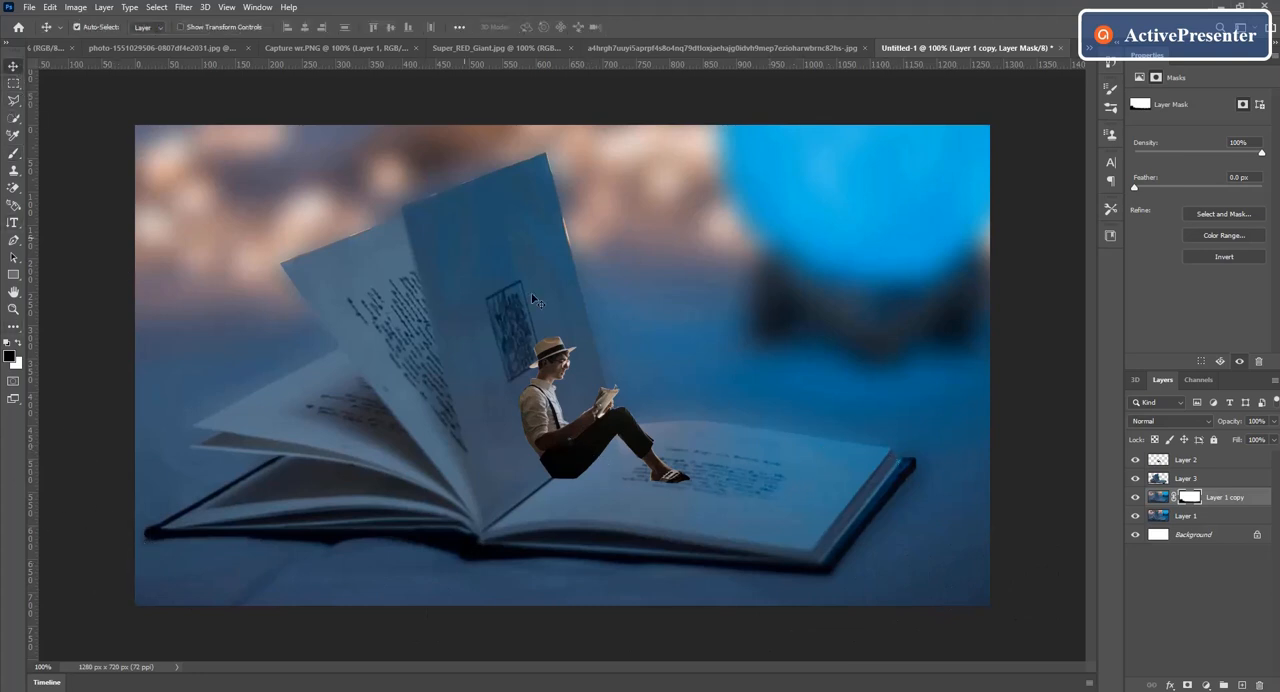
Step: In Capture wr.PNG, start a pen path at the lantern's base and trace up its left side past the latch
click(384, 45)
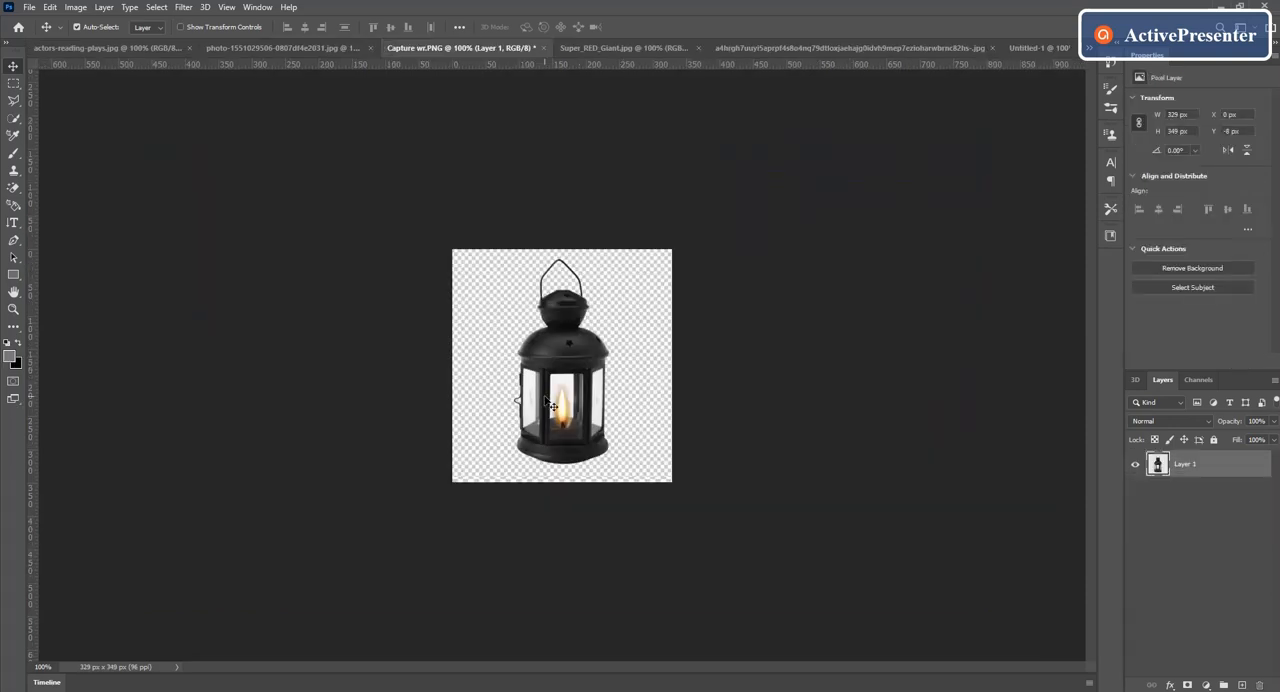
click(428, 476)
click(430, 458)
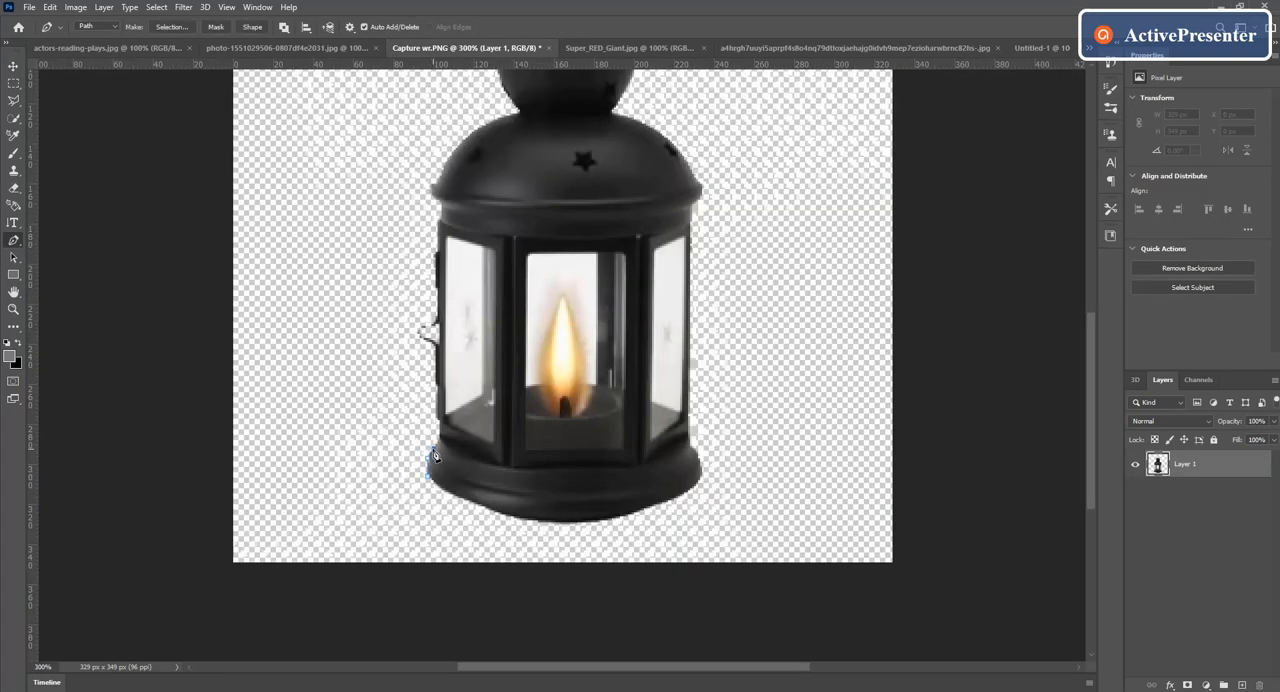
click(437, 445)
click(436, 419)
click(437, 396)
click(436, 386)
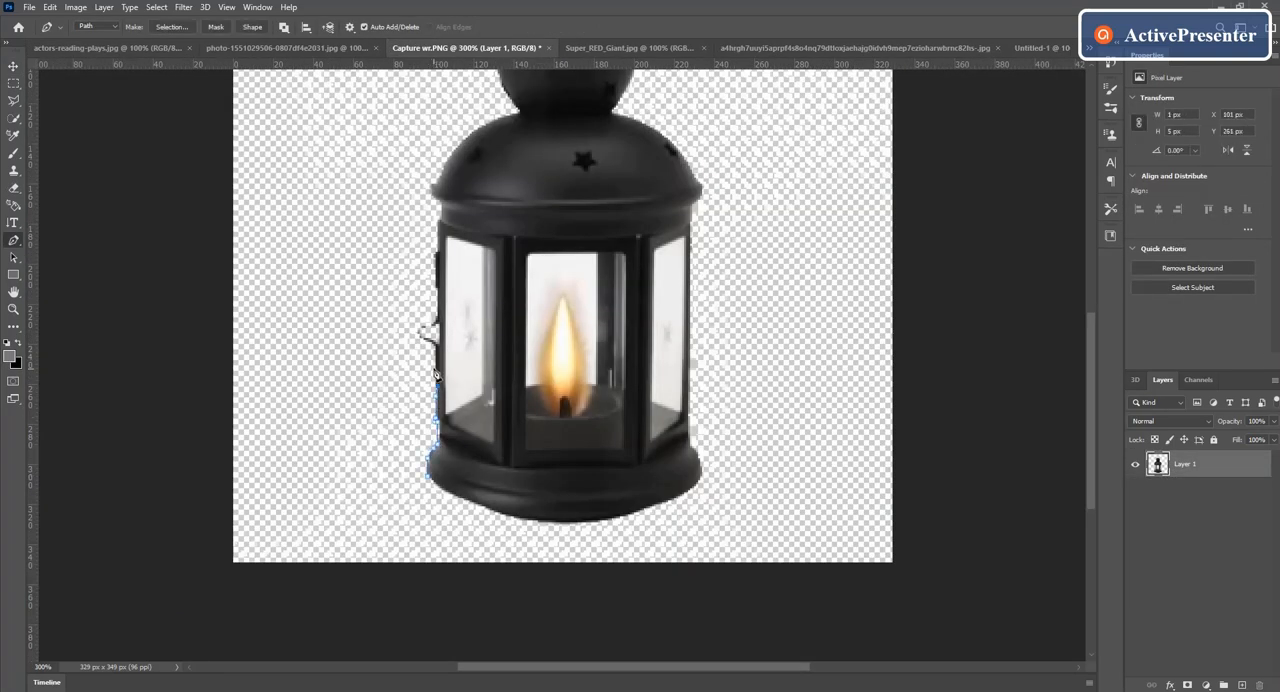
click(436, 360)
click(434, 348)
click(425, 338)
click(438, 319)
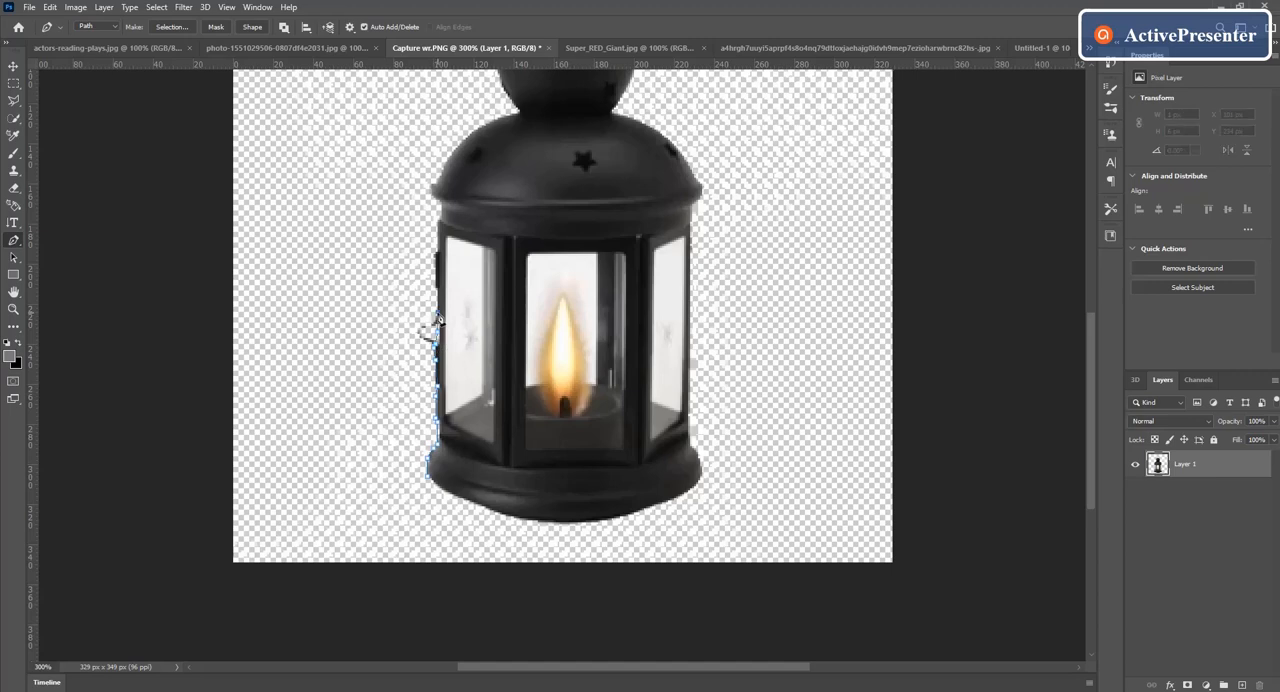
Step: Continue the path along the left edge of the lantern's upper rim and dome to the narrow neck
click(440, 224)
click(440, 209)
click(431, 189)
click(438, 177)
click(446, 162)
click(457, 148)
drag(466, 137, 477, 131)
click(479, 126)
click(492, 119)
click(518, 111)
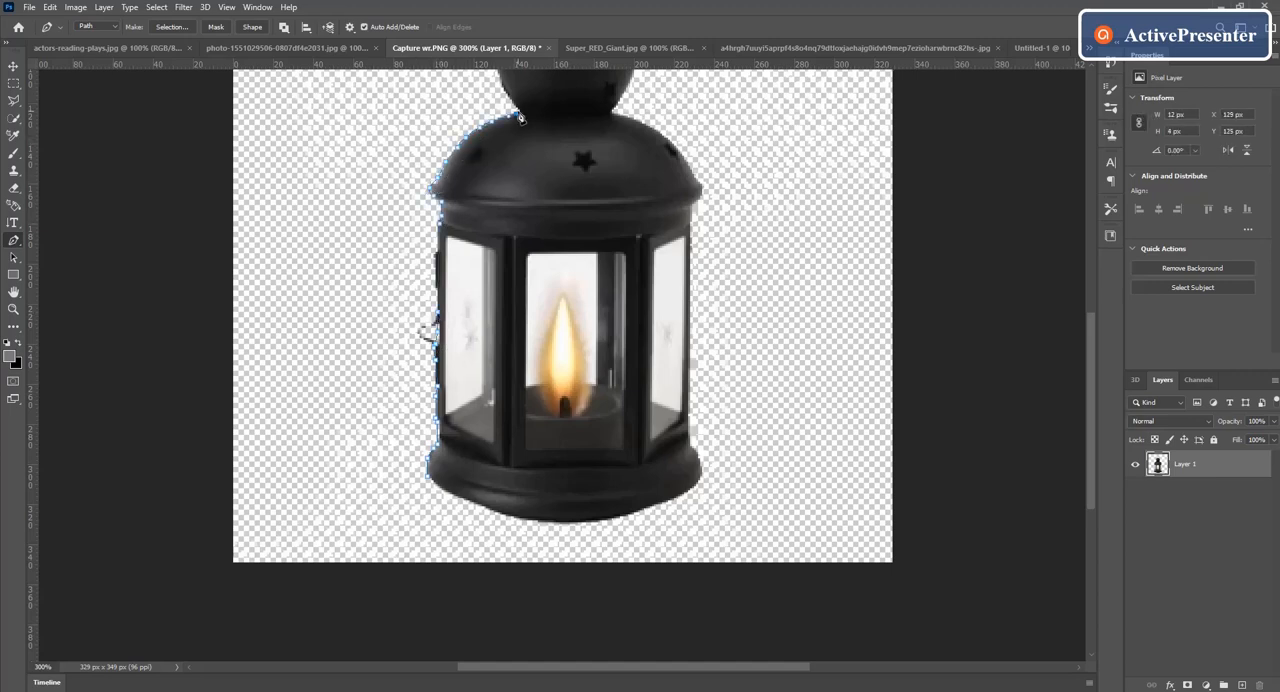
click(507, 94)
click(501, 82)
Step: Trace the left edge of the lantern's cap and the outside of its wire handle up to the peak
drag(1092, 355, 1080, 305)
click(499, 220)
click(497, 209)
click(490, 200)
click(493, 192)
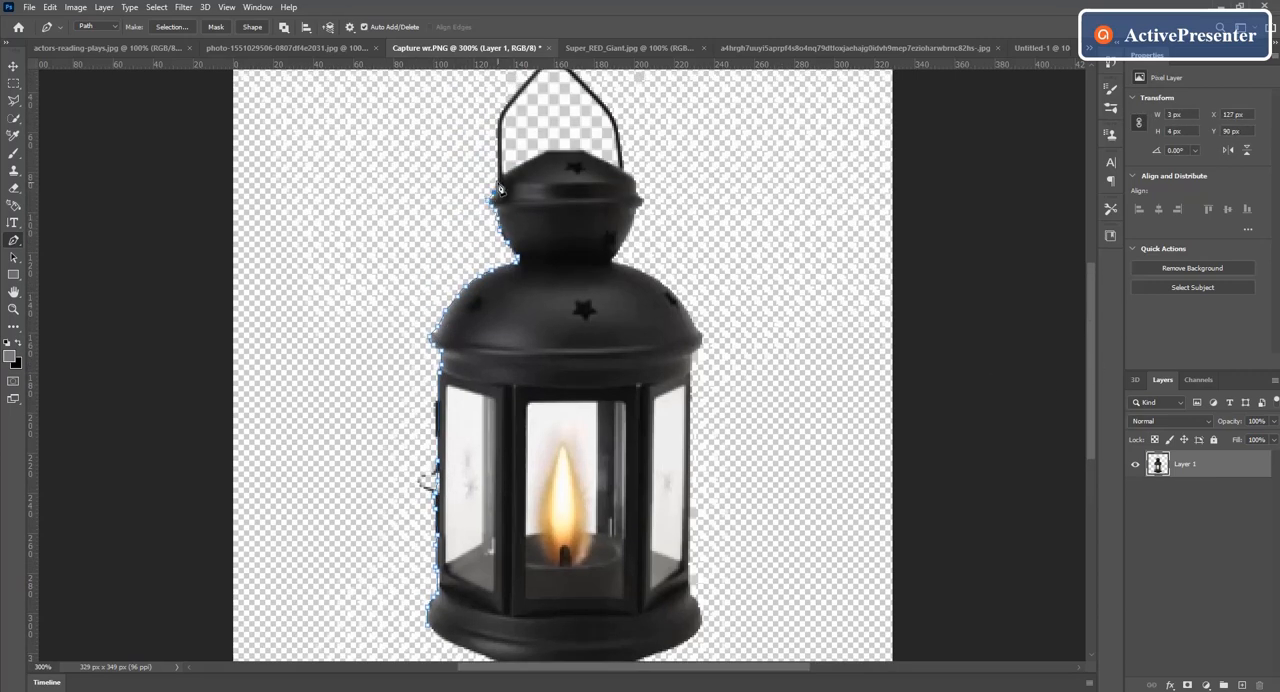
click(498, 181)
click(498, 119)
drag(1092, 413, 1090, 377)
click(553, 166)
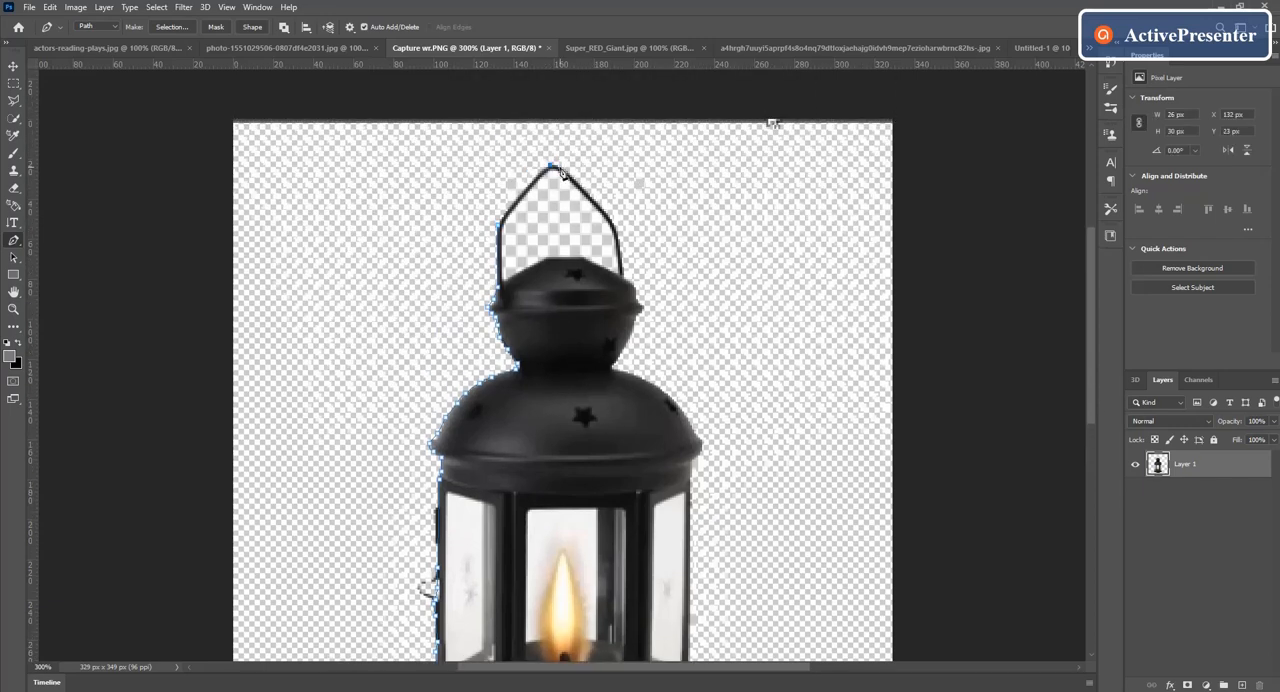
Step: Trace down the right side of the wire handle, cap and dome to the lantern's rim
click(596, 203)
click(620, 236)
click(624, 272)
click(633, 288)
click(640, 314)
click(615, 371)
click(660, 393)
click(689, 422)
click(699, 447)
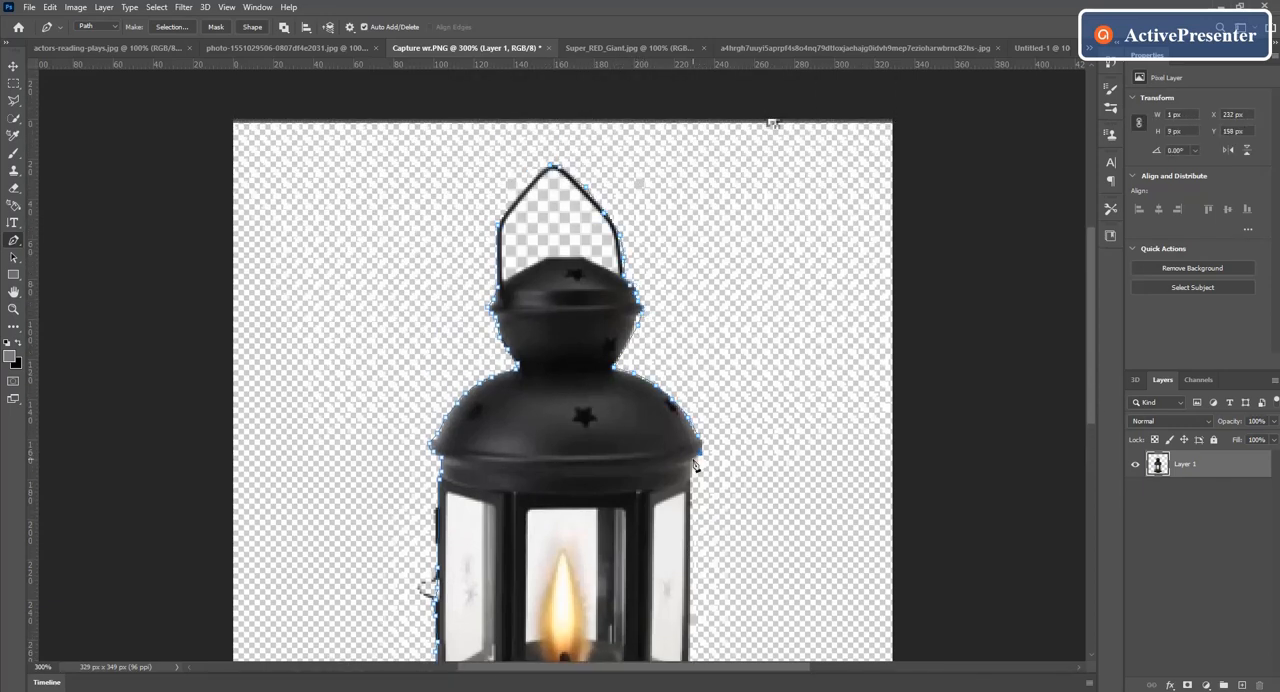
Step: Extend the path down the right side of the lantern's glass body to its base
click(691, 486)
scroll(855, 453, down, 3)
click(693, 325)
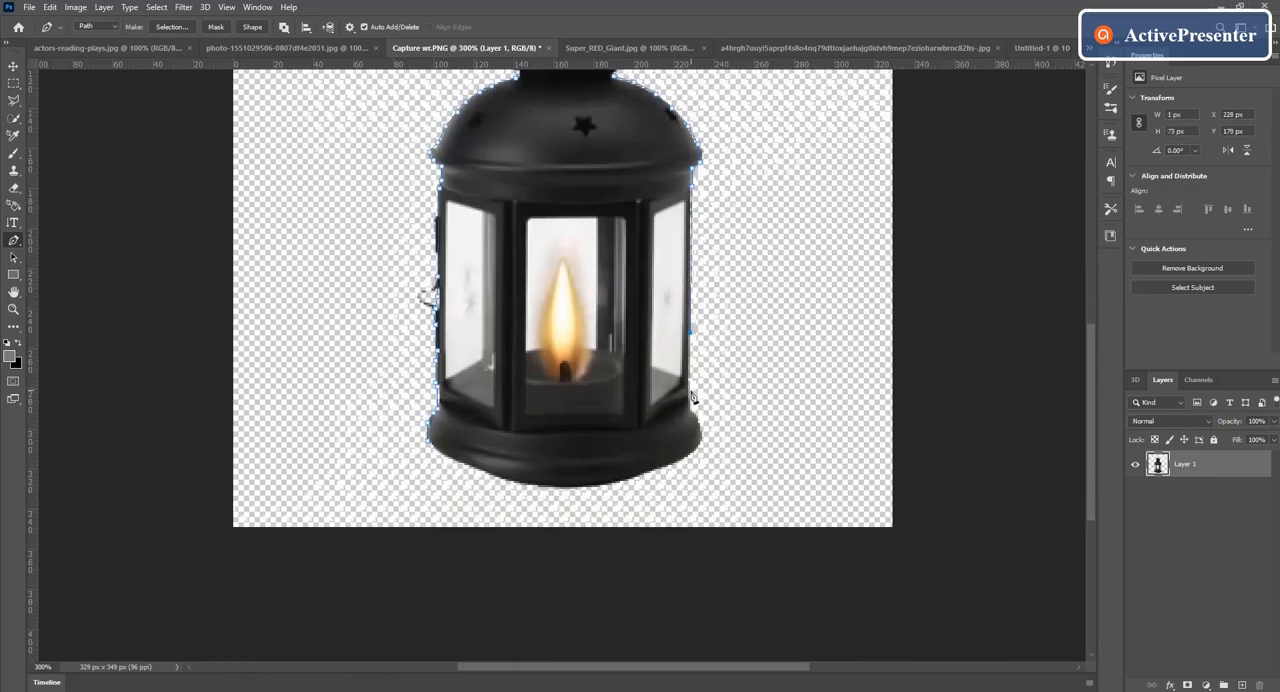
click(692, 410)
click(692, 452)
Step: Trace the curved bottom edge of the lantern's base from right to left and close the path
click(652, 471)
click(626, 479)
click(600, 485)
click(568, 487)
click(554, 487)
click(536, 485)
click(517, 484)
click(489, 475)
click(468, 466)
click(447, 456)
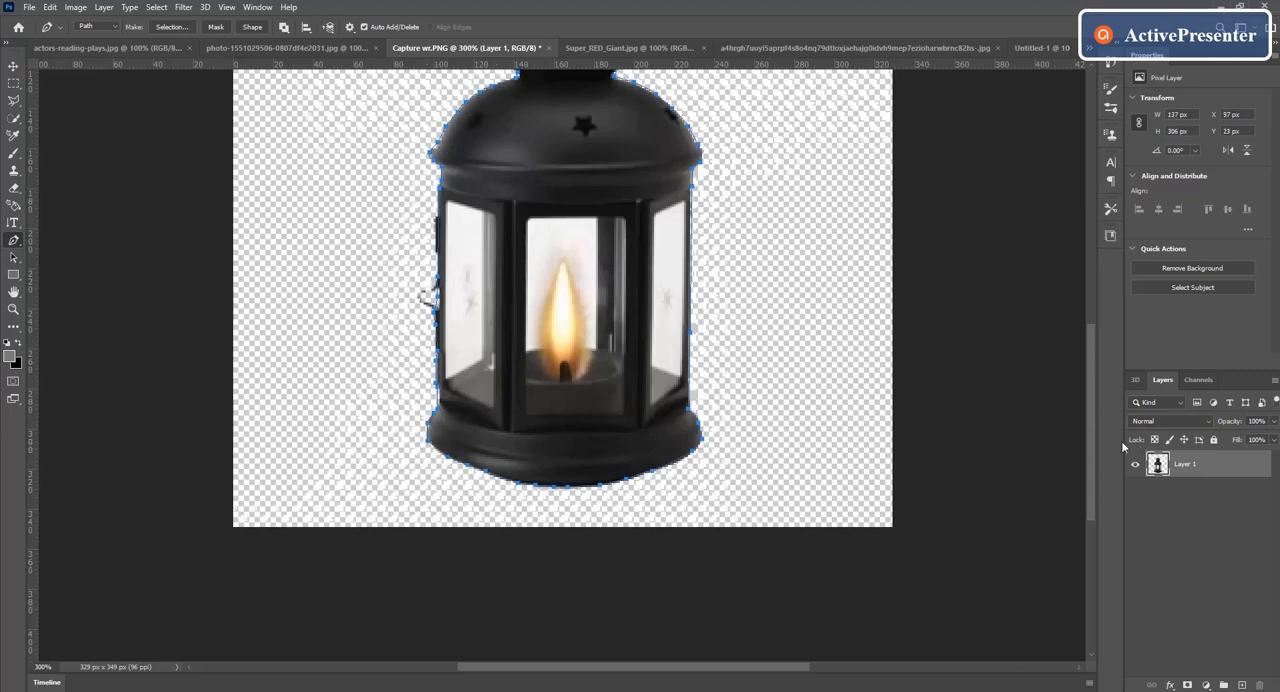
Step: Convert the closed lantern path into a new anti-aliased selection with a feather radius of 0 pixels
scroll(672, 444, up, 2)
right_click(657, 436)
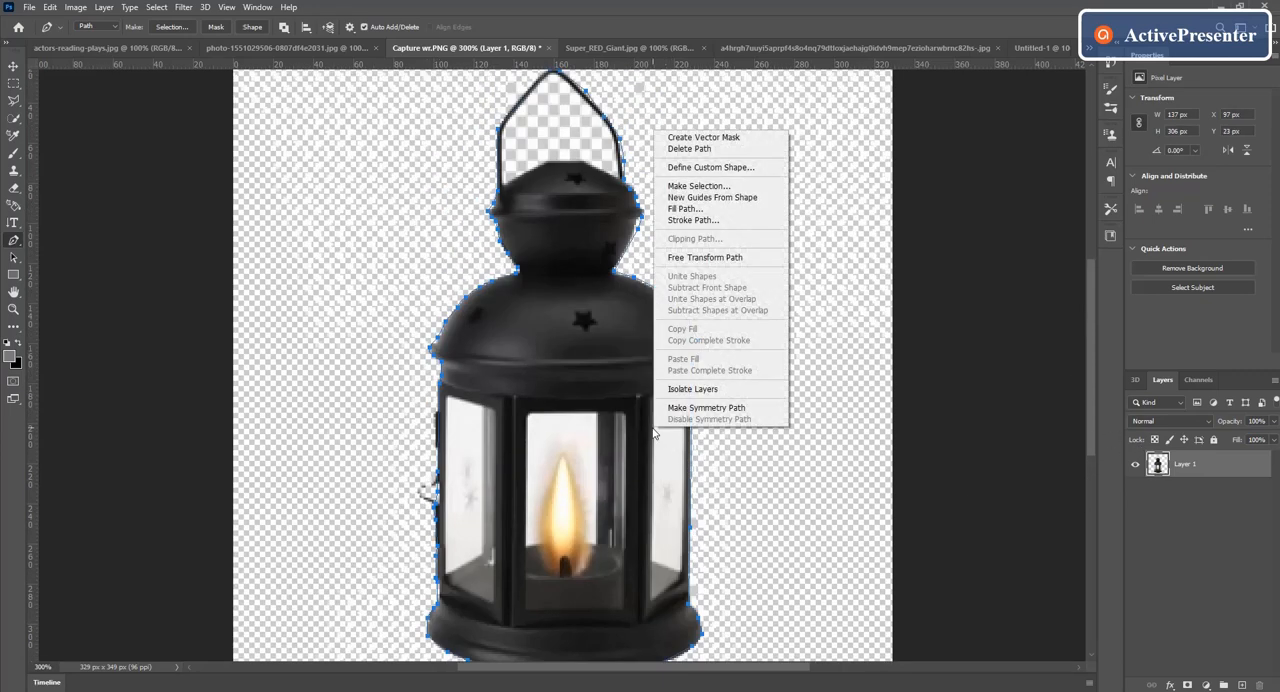
click(720, 186)
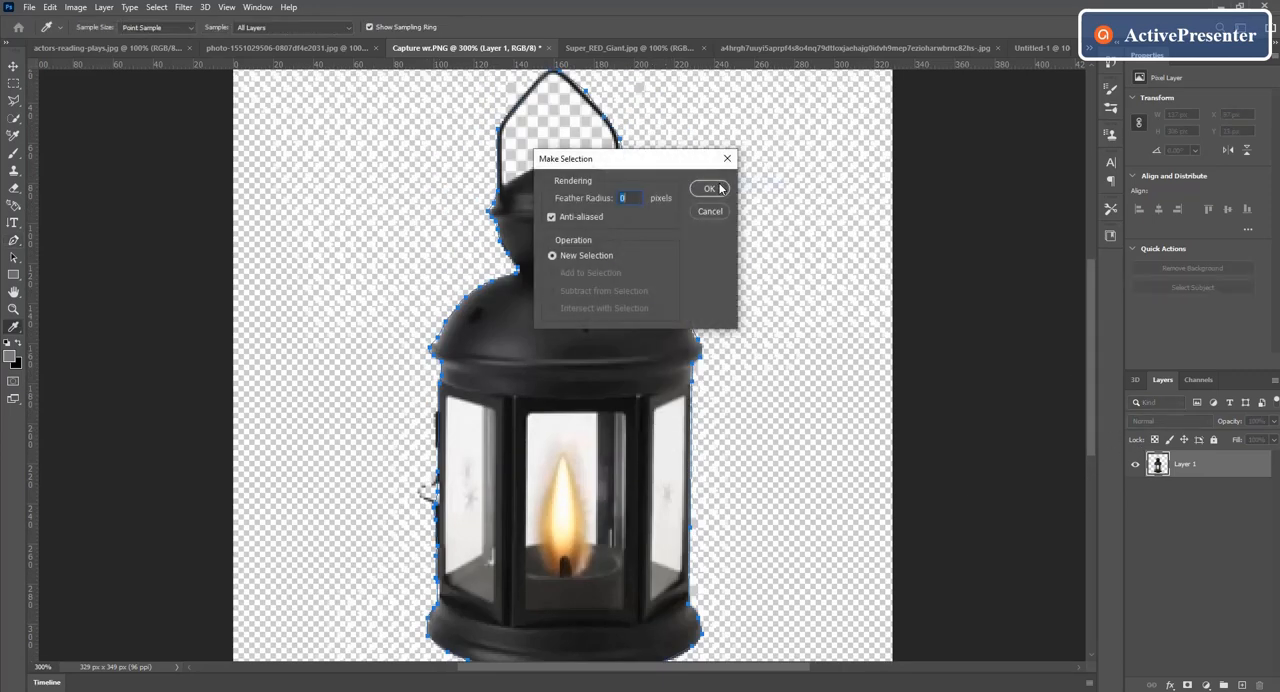
click(716, 188)
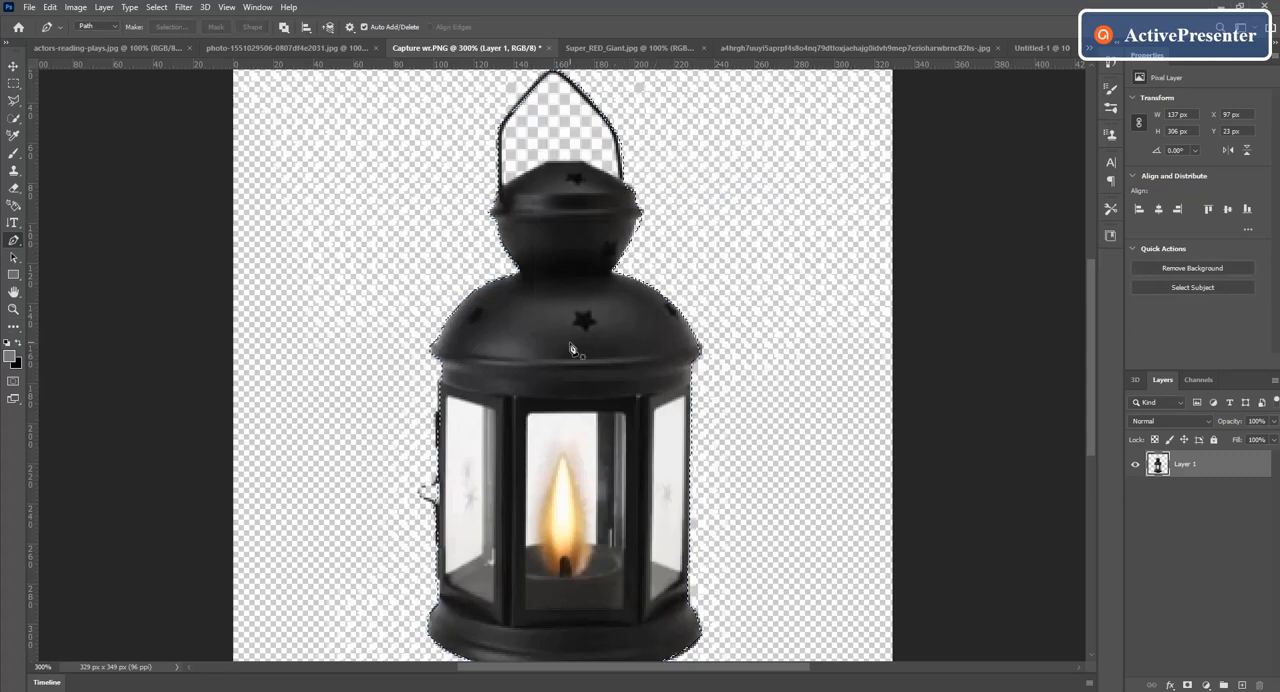
Step: Bring the selected lantern into the Untitled-1 composite as the topmost layer and place it over the book's right page
click(13, 66)
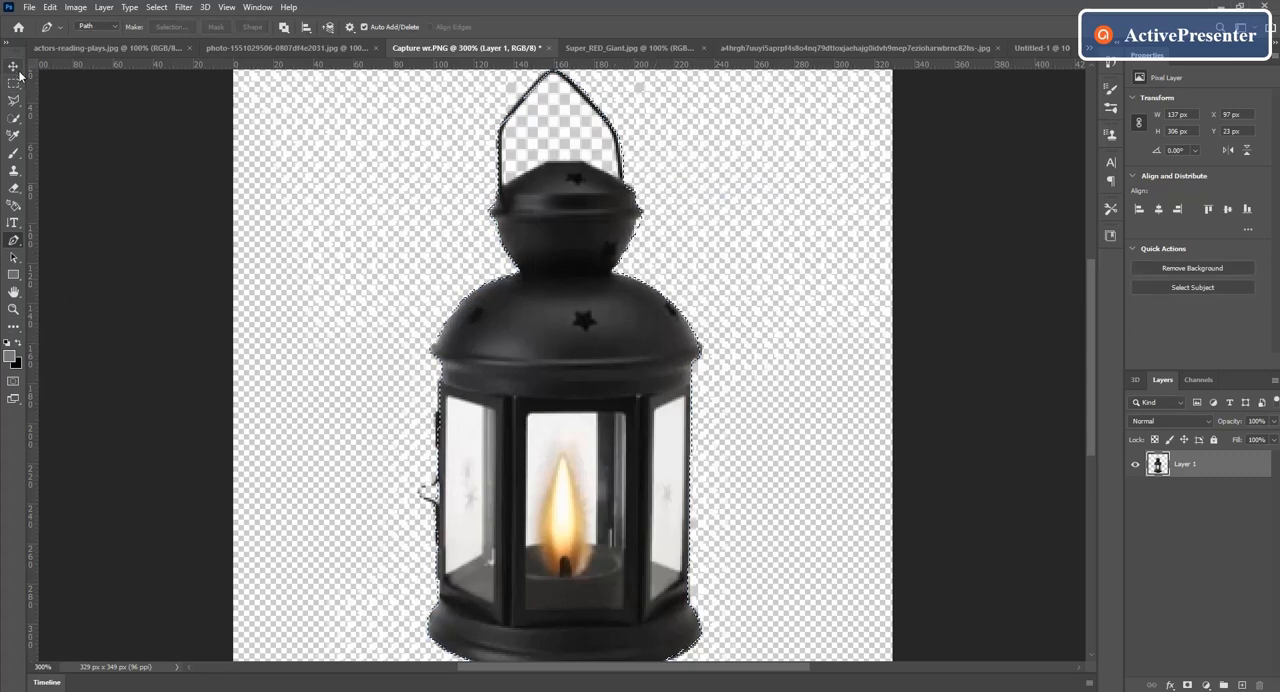
drag(534, 446, 598, 467)
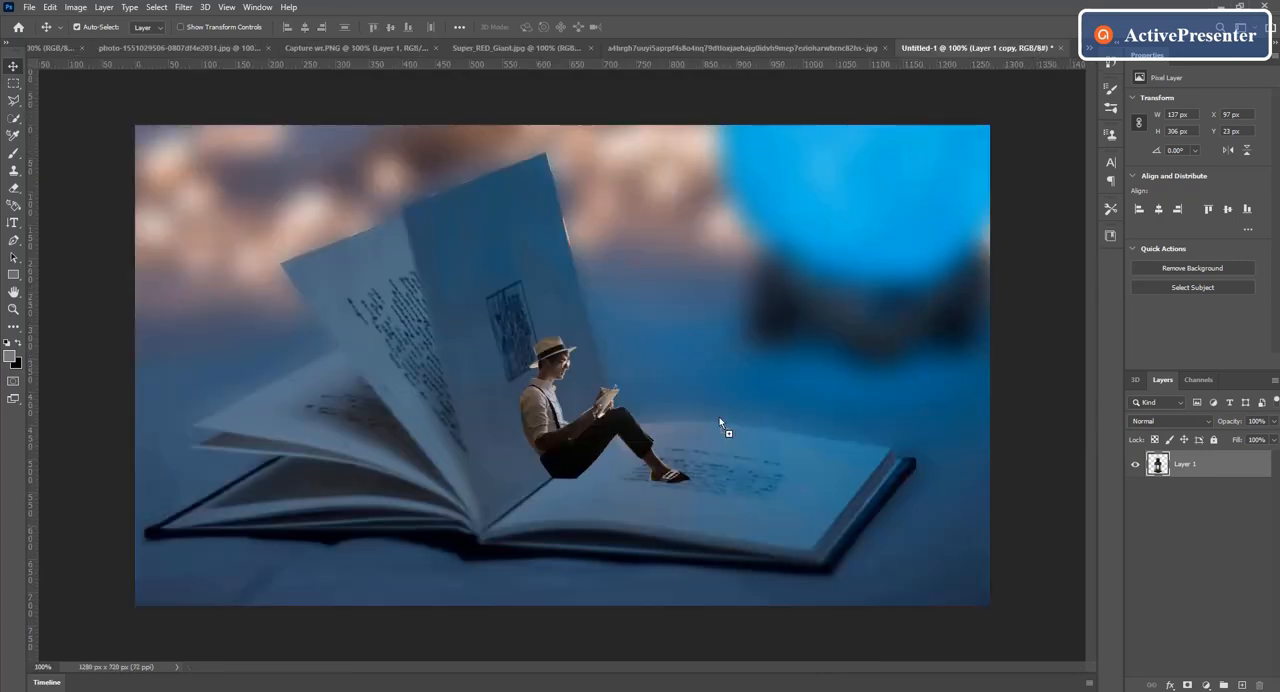
drag(720, 425, 741, 328)
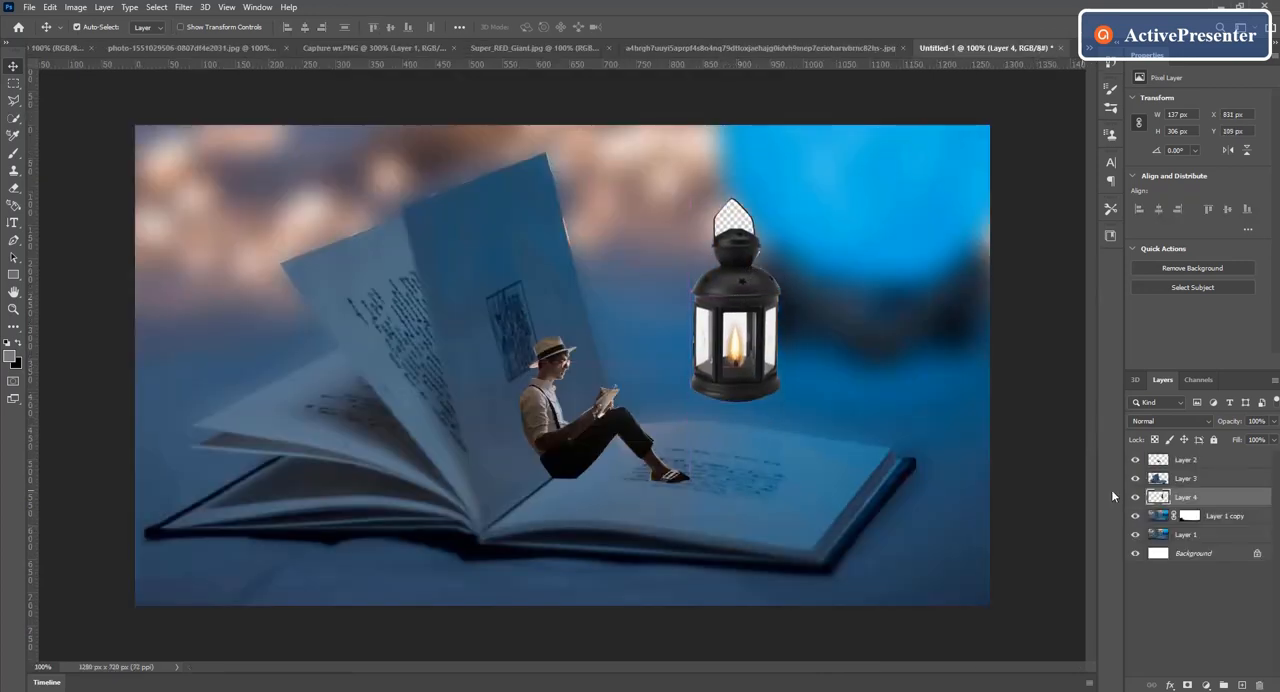
drag(1225, 505, 1210, 469)
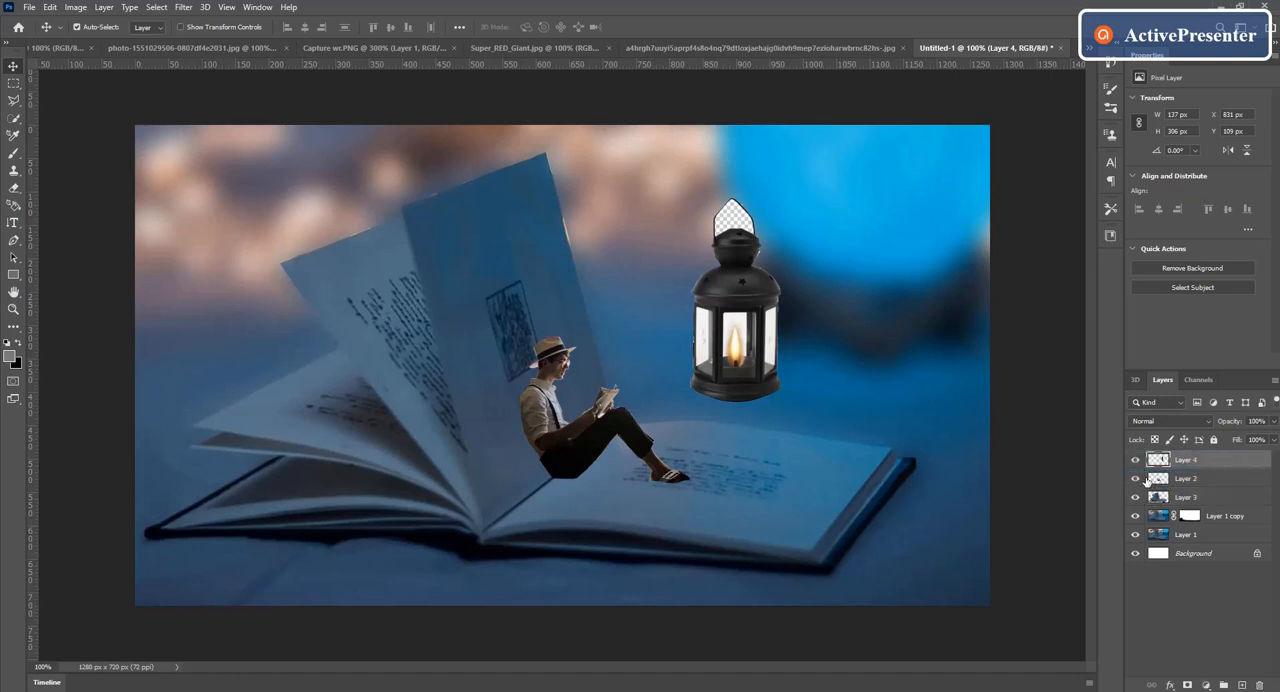
drag(725, 357, 807, 442)
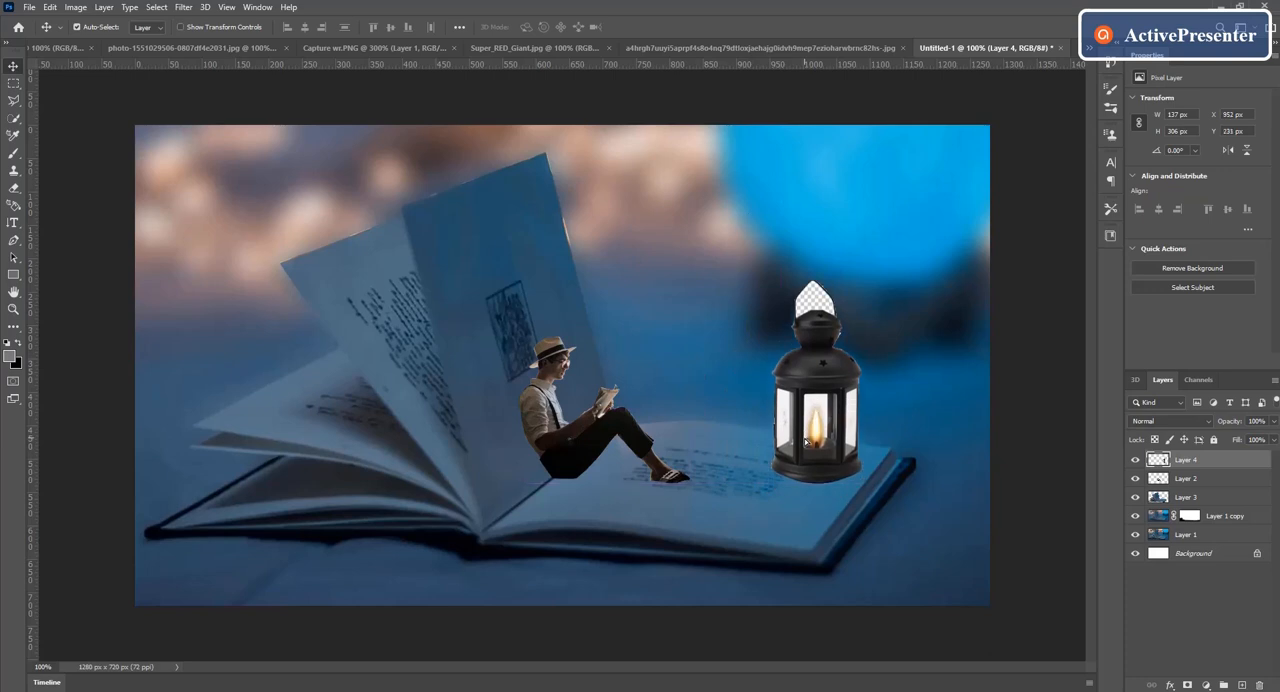
Step: Scale the lantern proportionally to about 38.19% and stand it near the far right corner of the open page
key(ctrl+t)
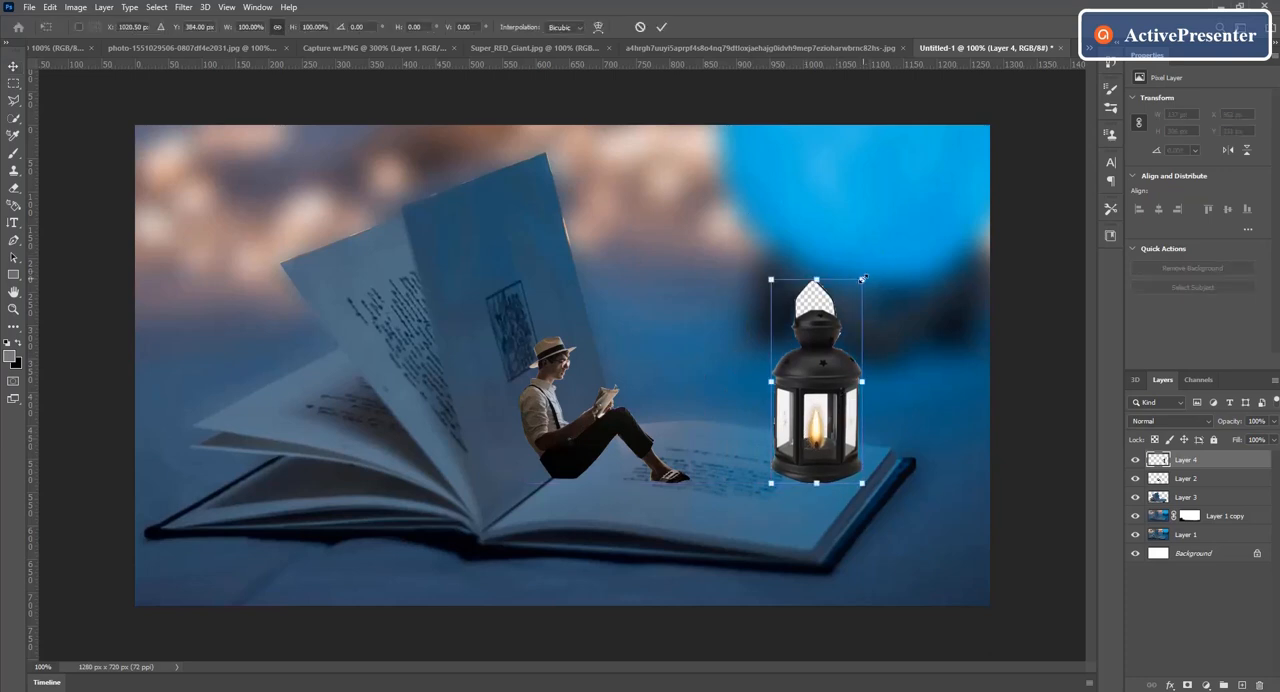
drag(862, 279, 822, 406)
drag(797, 471, 836, 452)
key(ctrl+plus)
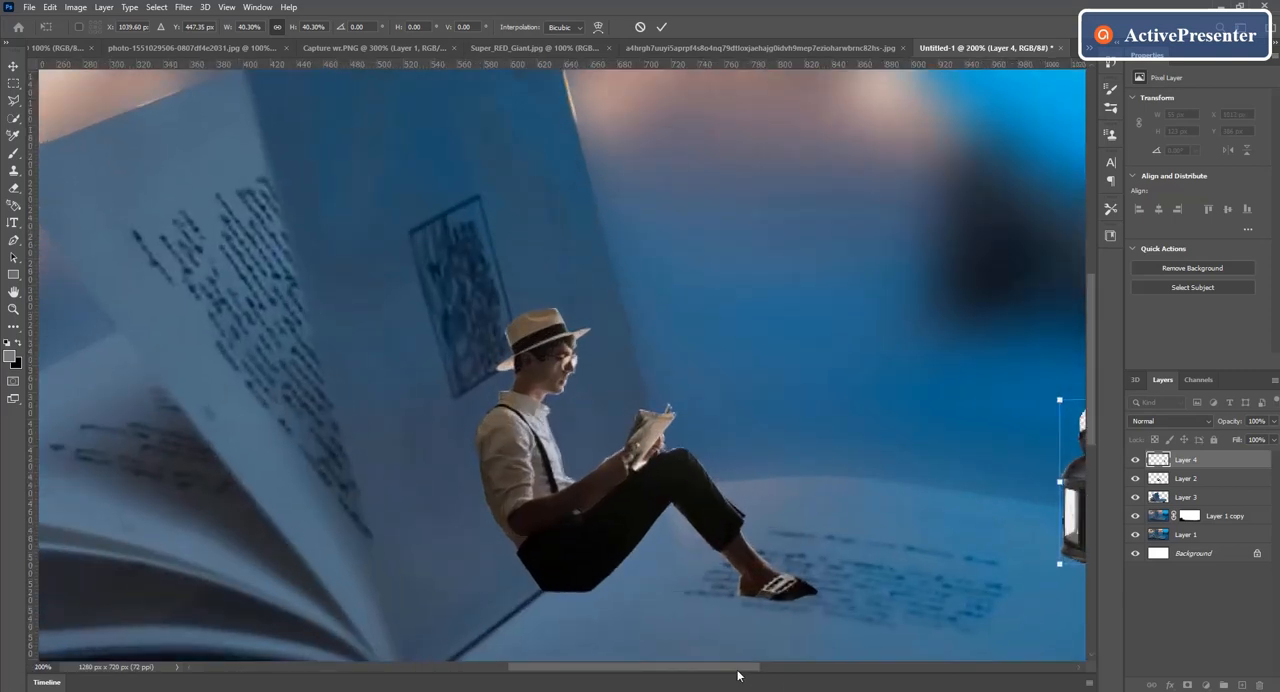
drag(737, 676, 832, 676)
drag(1086, 394, 1095, 411)
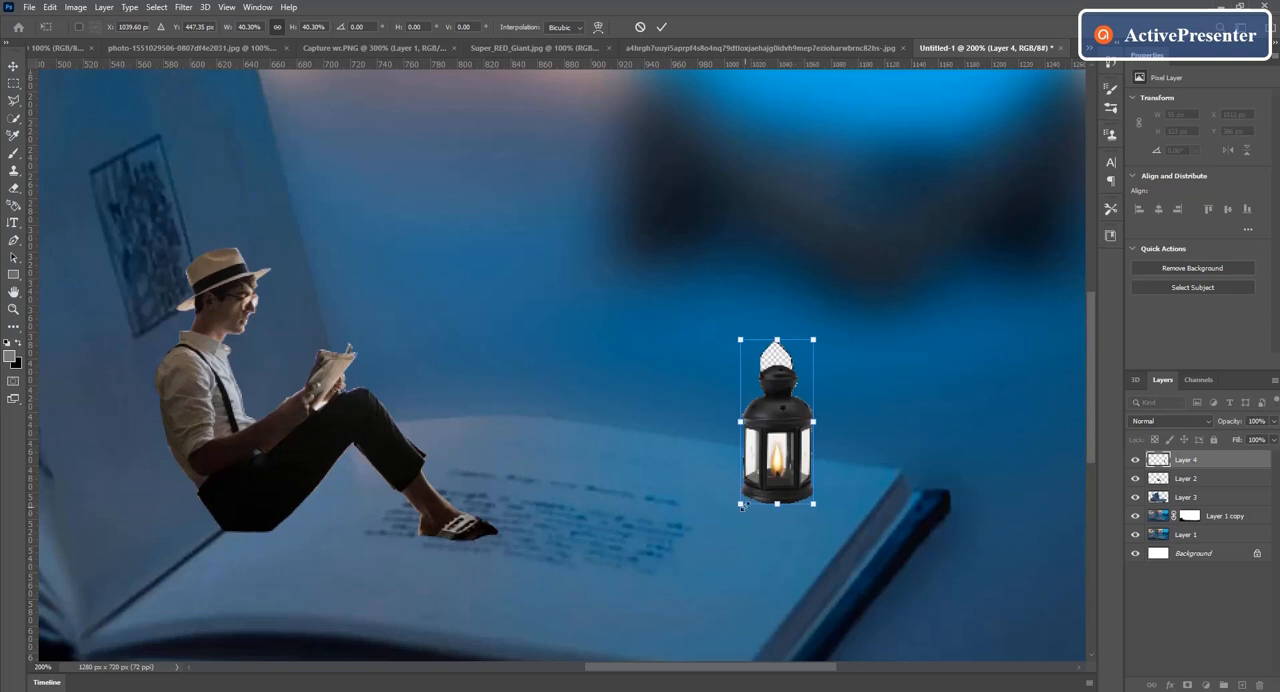
drag(741, 507, 736, 511)
drag(776, 470, 782, 473)
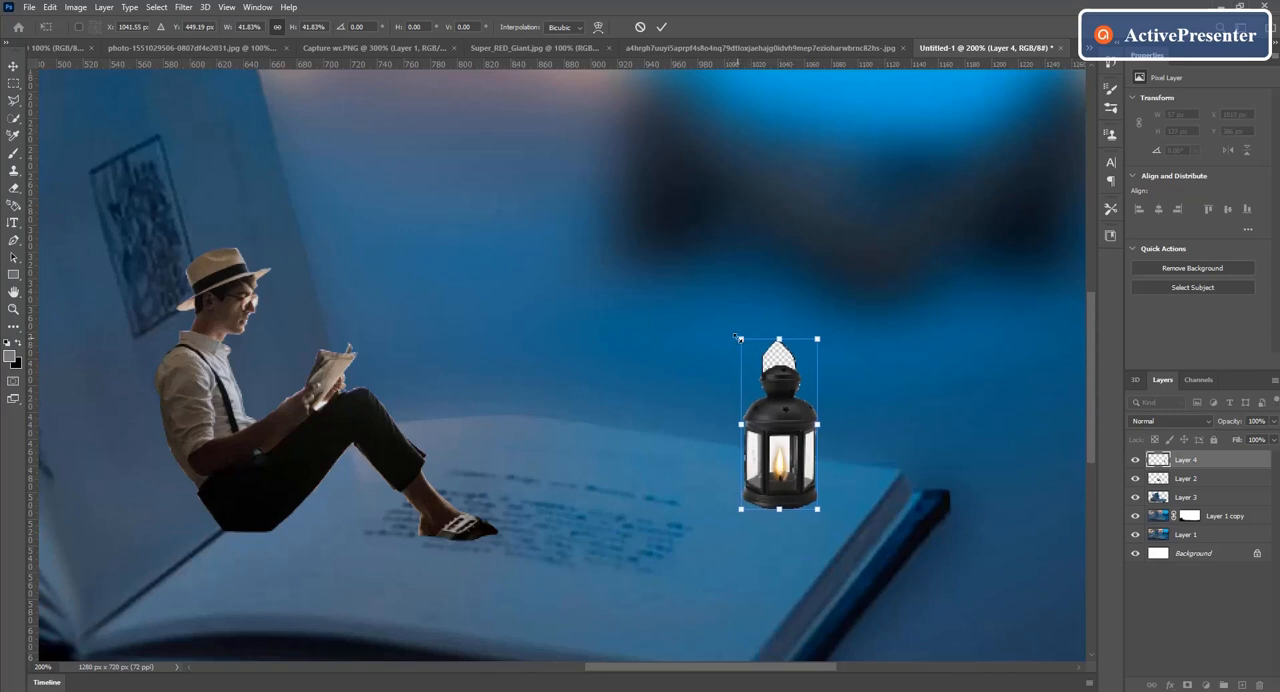
drag(738, 338, 748, 353)
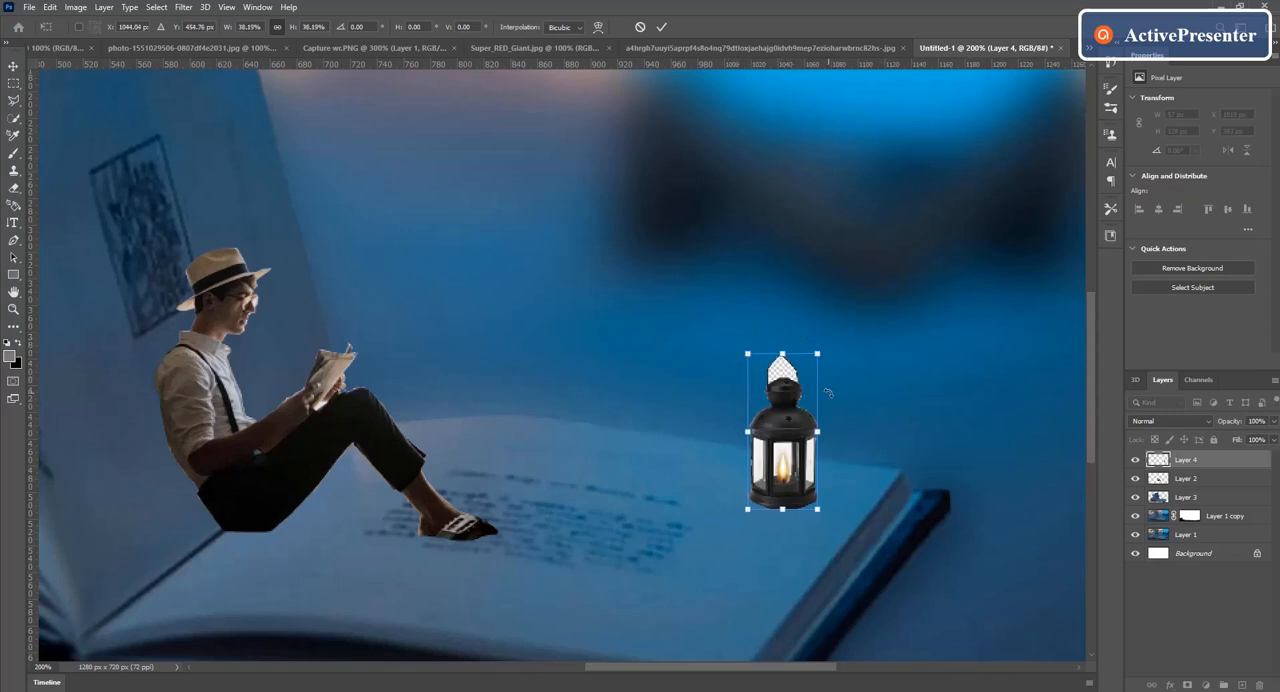
key(ctrl+minus)
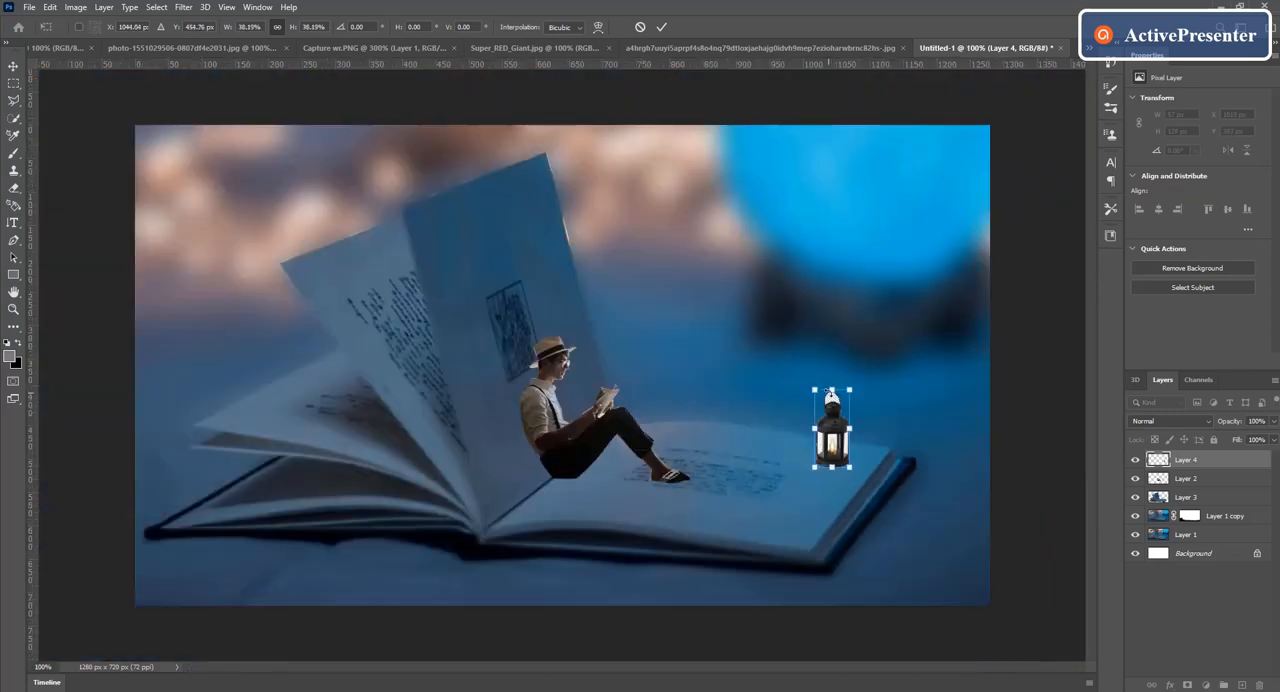
Step: Scale the reading man's layer to about 121.43% and reposition him so he leans against the book's upright page
click(1196, 481)
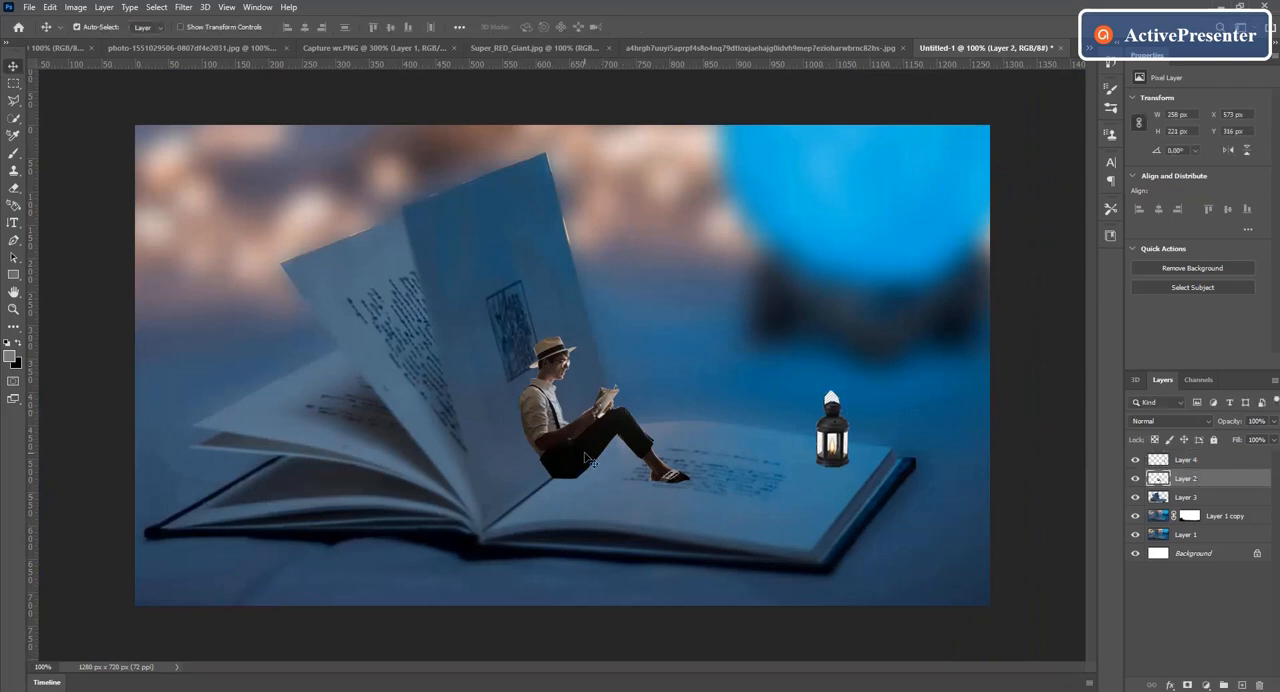
key(ctrl+t)
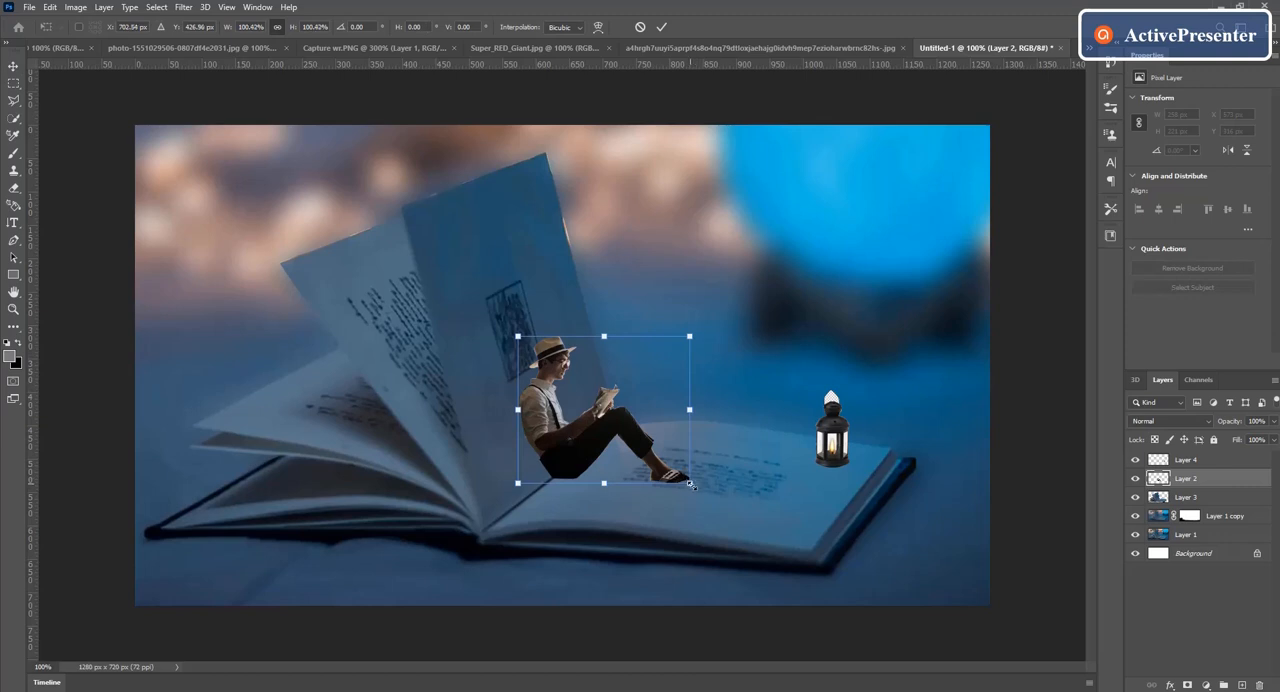
drag(690, 484, 713, 503)
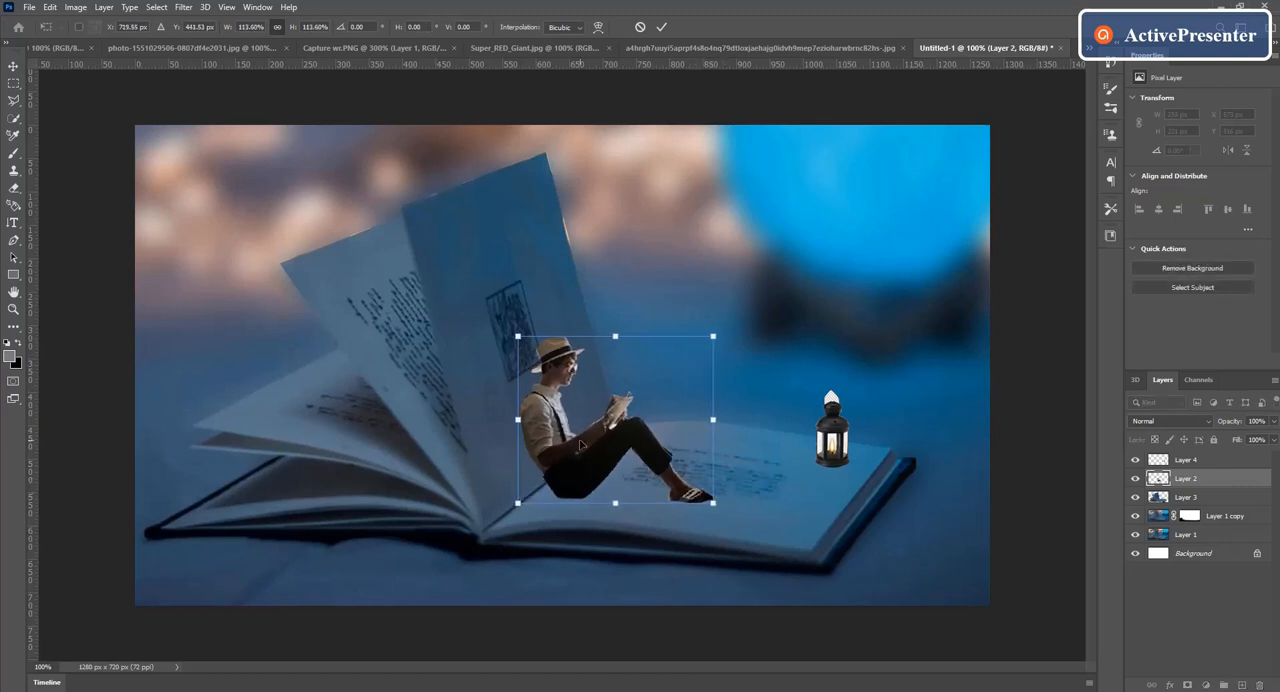
drag(581, 446, 570, 447)
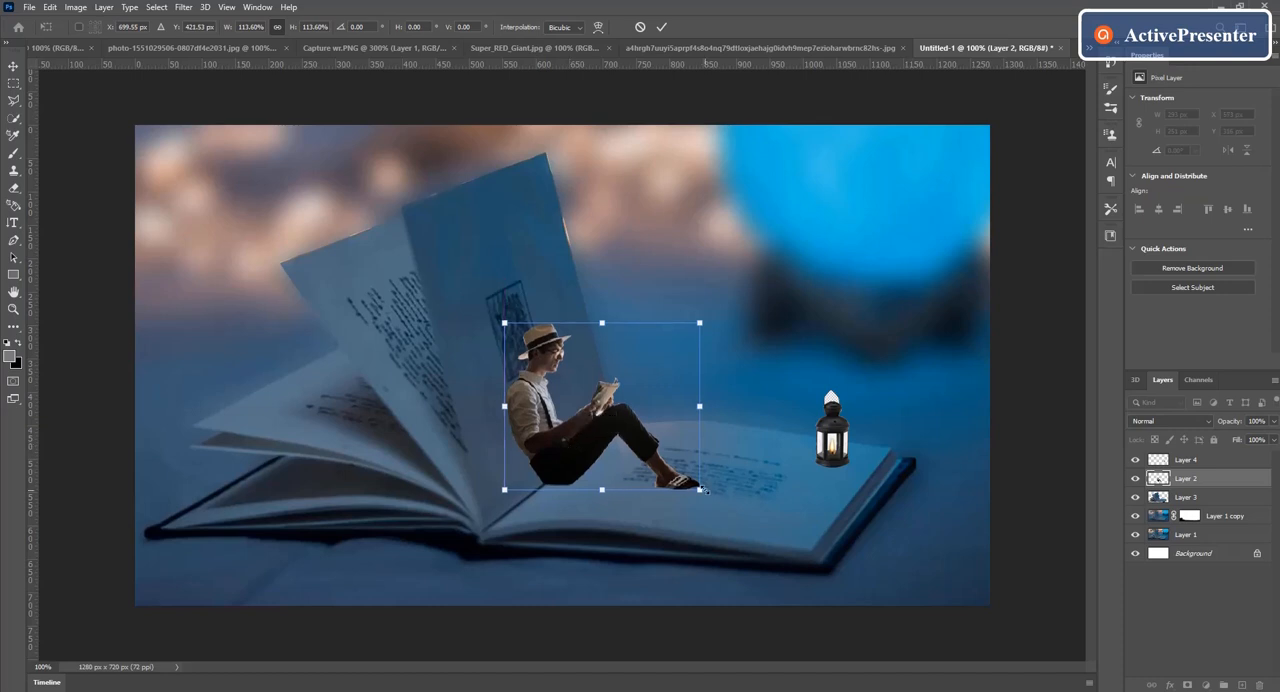
drag(700, 490, 712, 500)
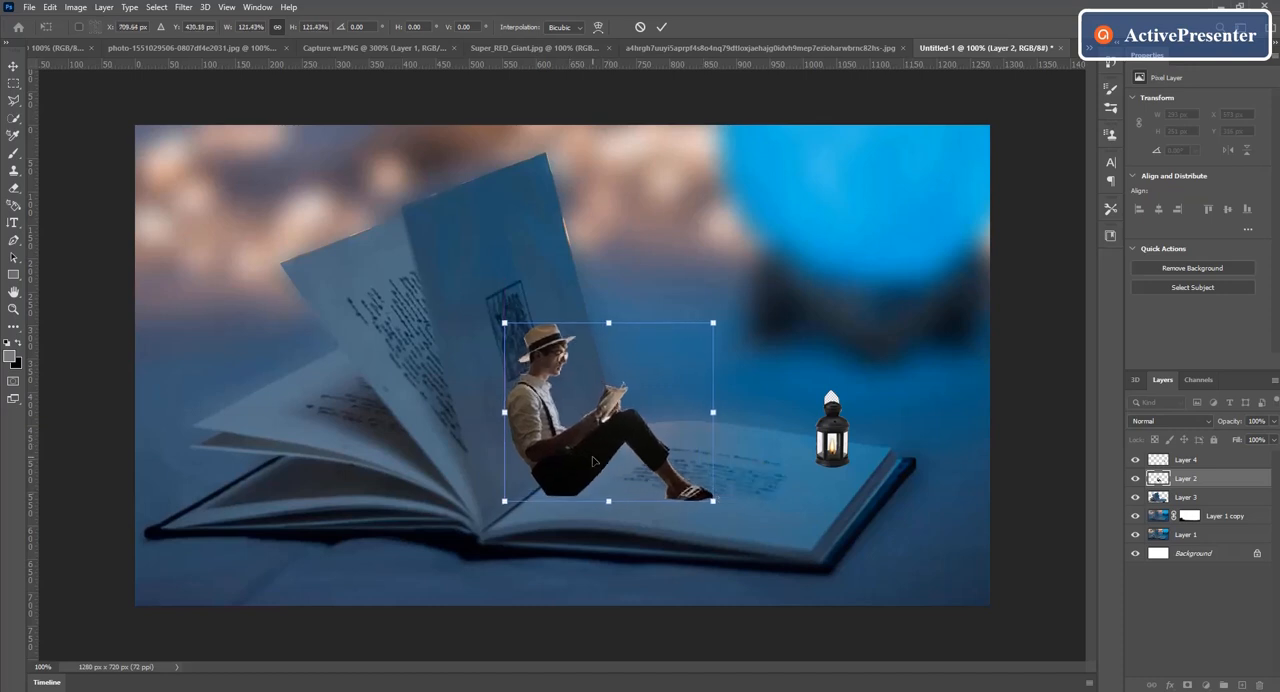
drag(593, 461, 600, 446)
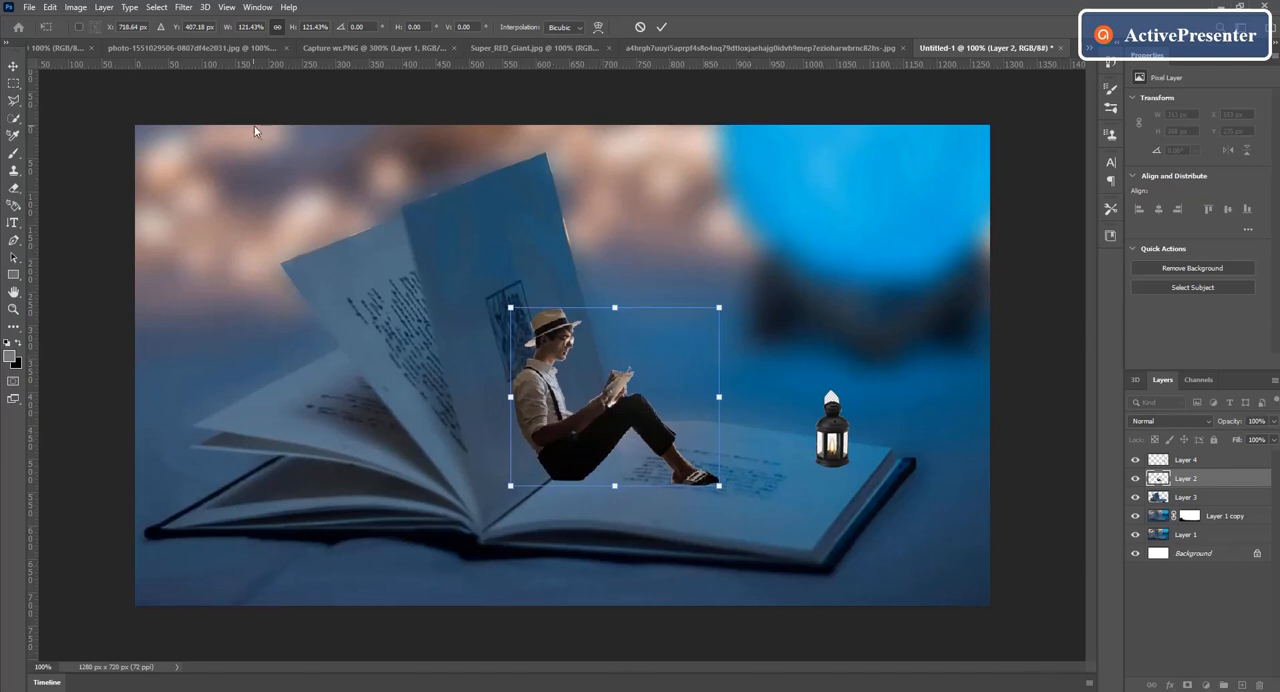
click(662, 28)
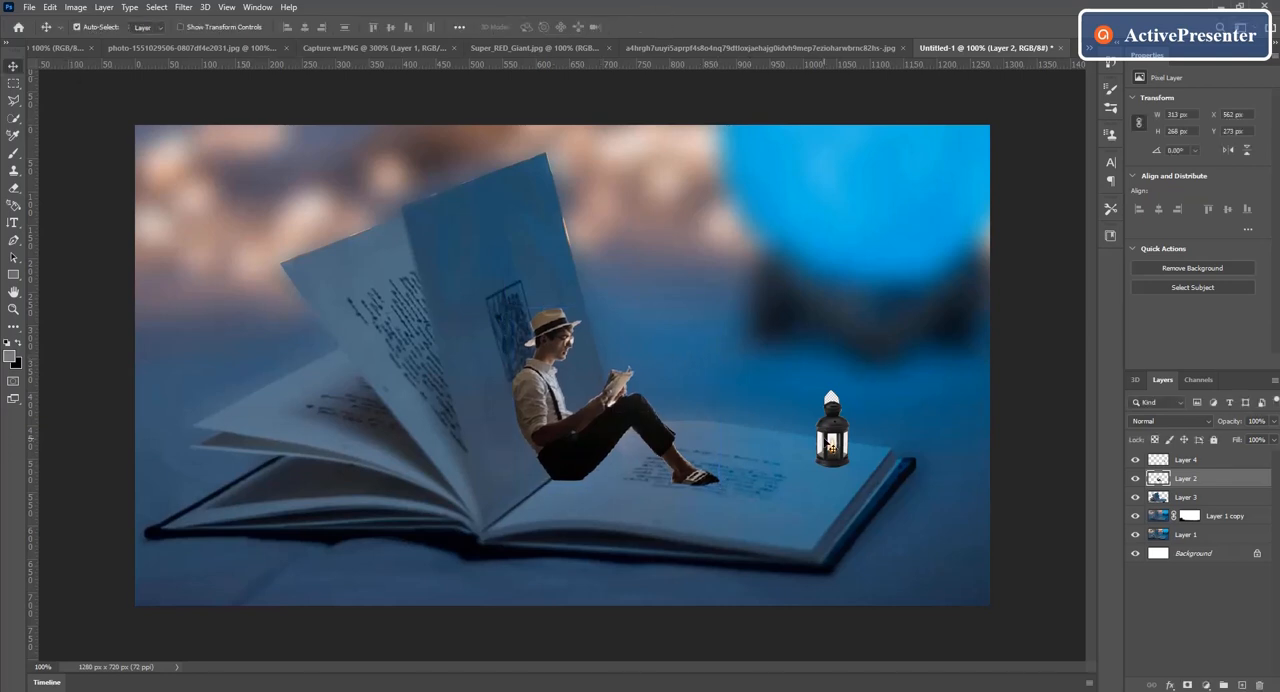
Step: Scale the lantern down proportionally to about 83.74% and set it slightly lower on the right page
click(830, 444)
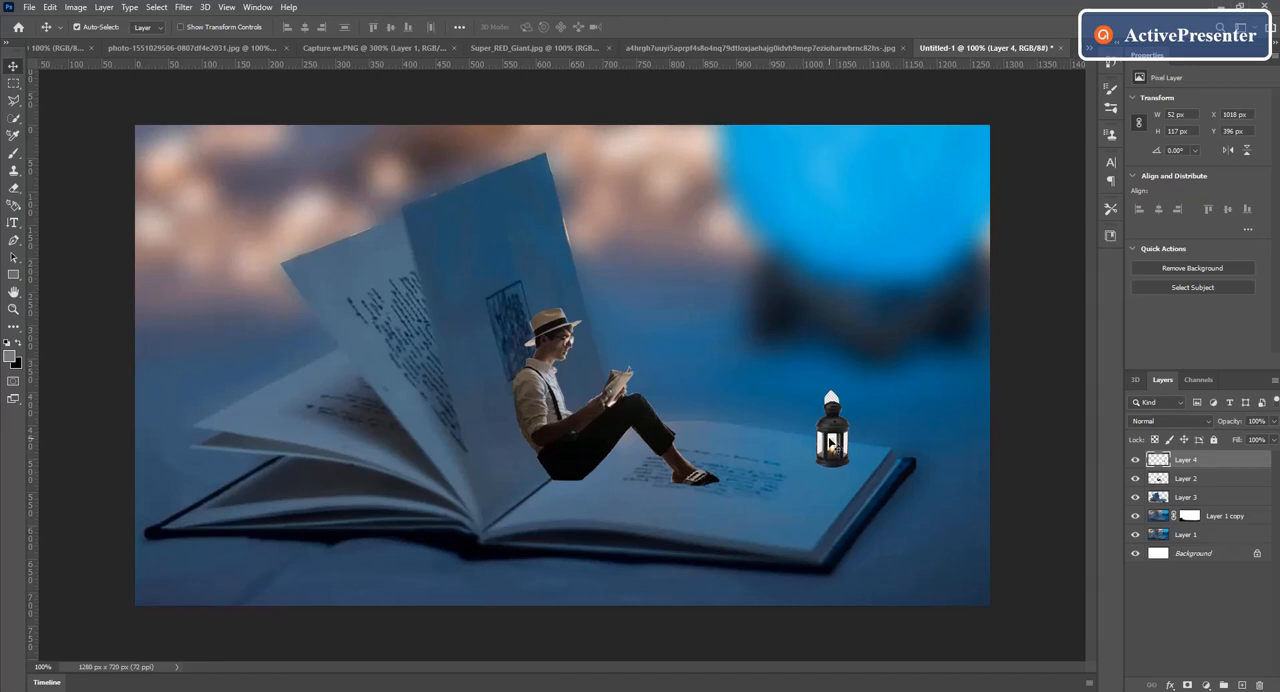
key(ctrl+t)
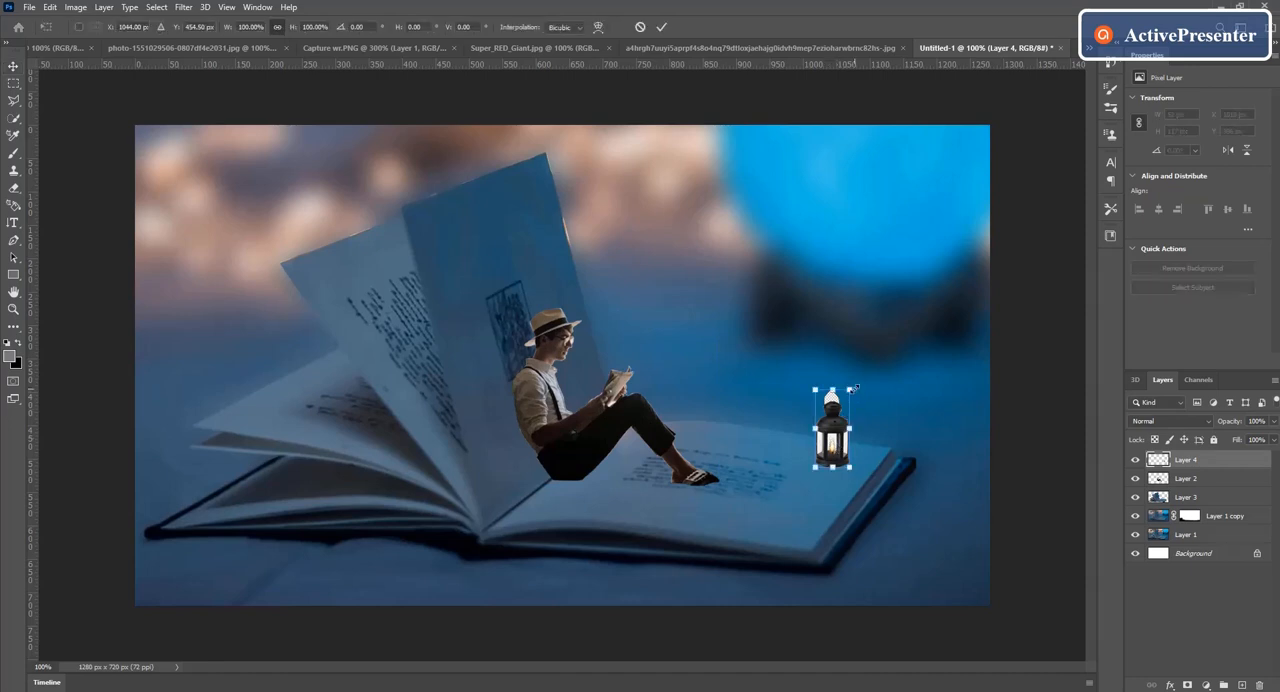
drag(851, 387, 837, 450)
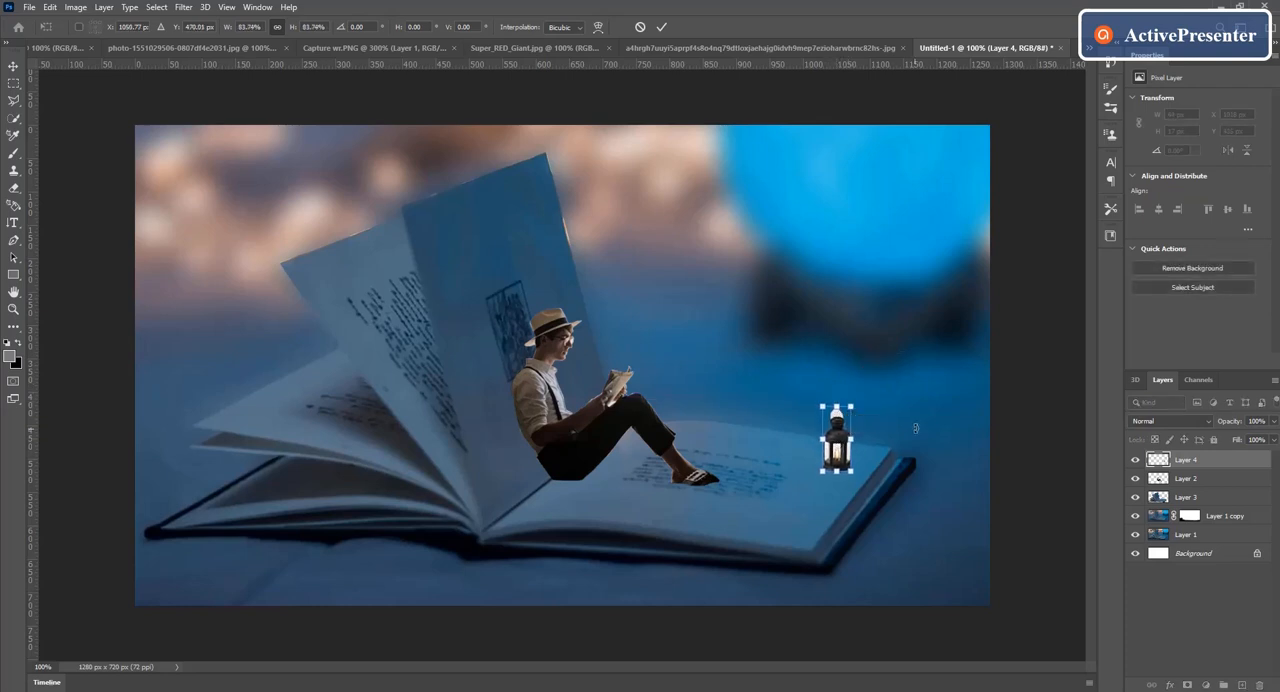
click(661, 27)
Step: Erase the checkered patch inside the lantern's handle and the white areas in its glass panes with the Magic Eraser
key(ctrl+plus)
key(ctrl+plus)
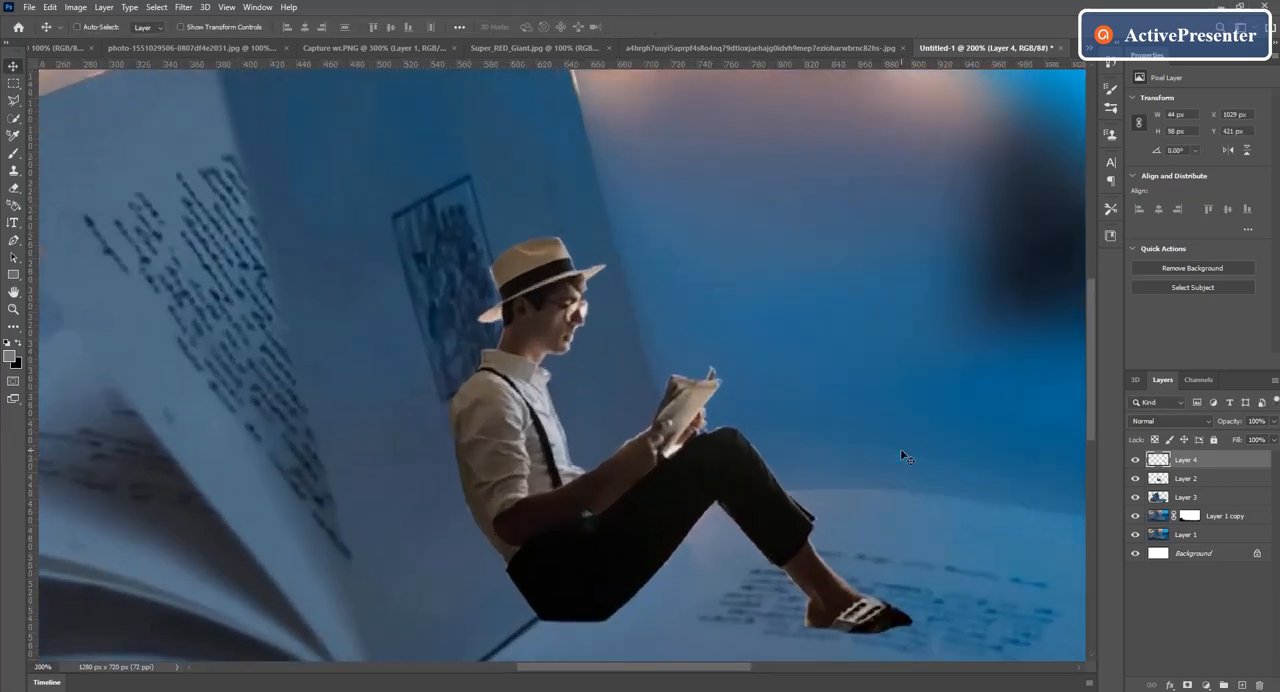
drag(724, 666, 840, 652)
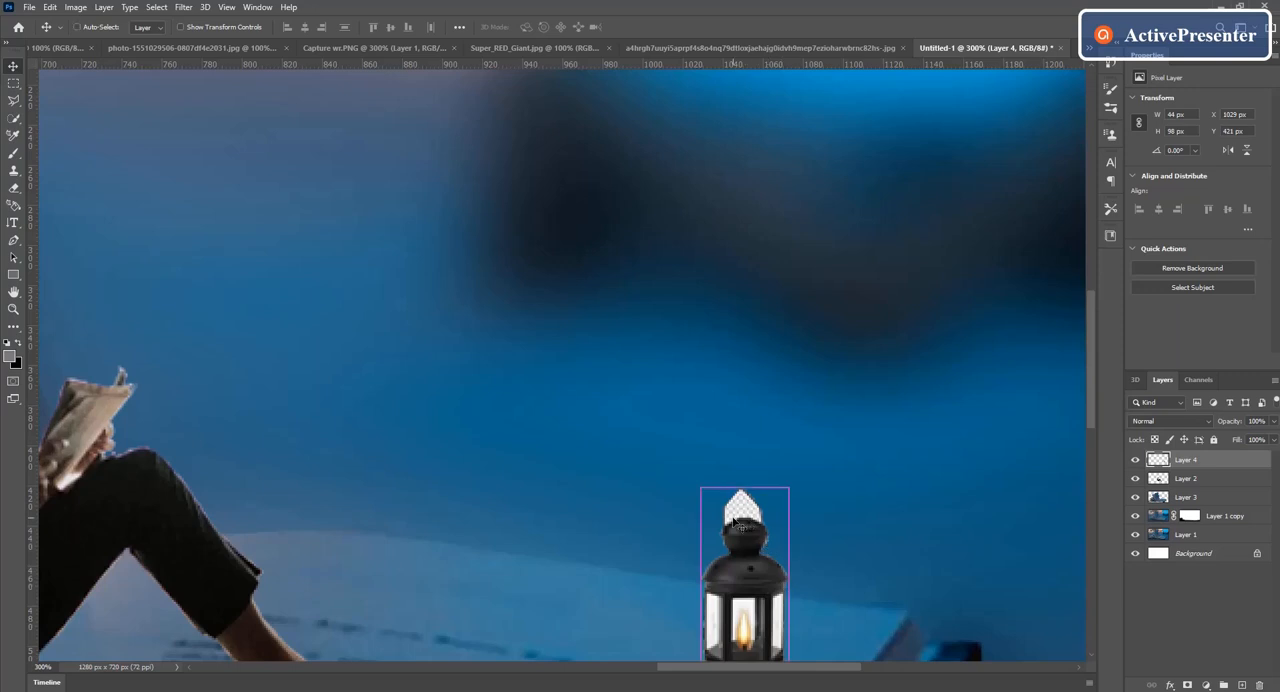
key(ctrl+plus)
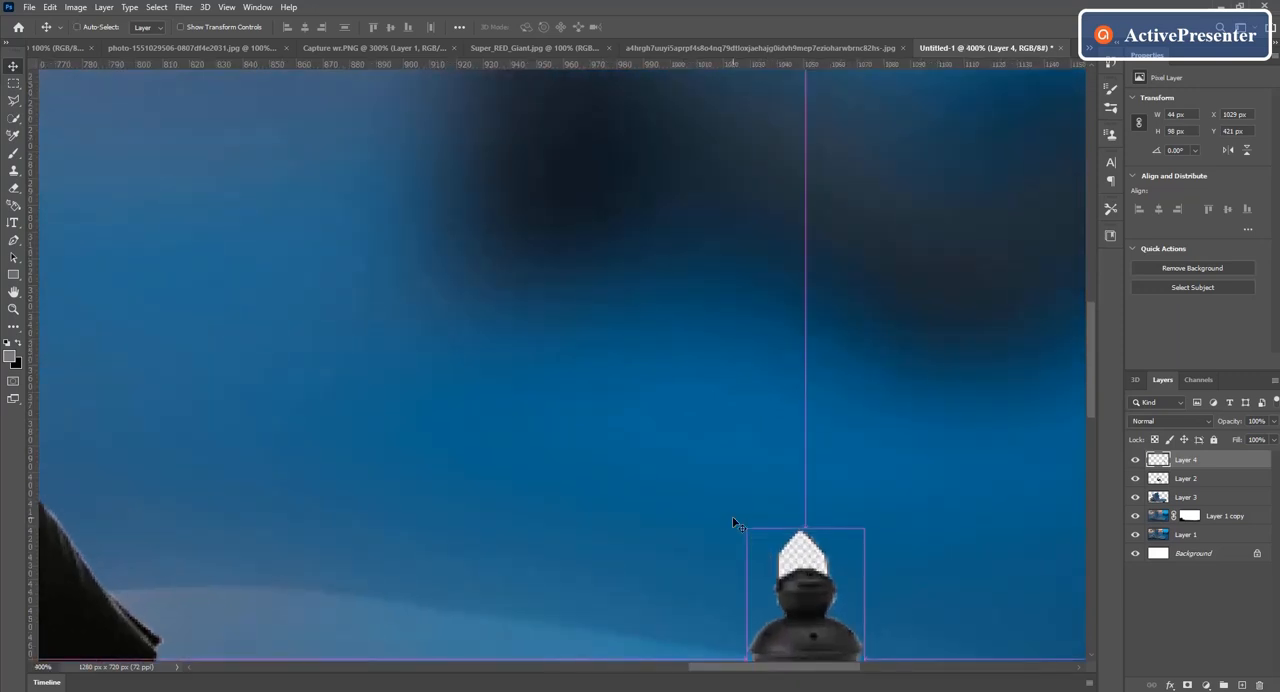
drag(1089, 400, 1100, 460)
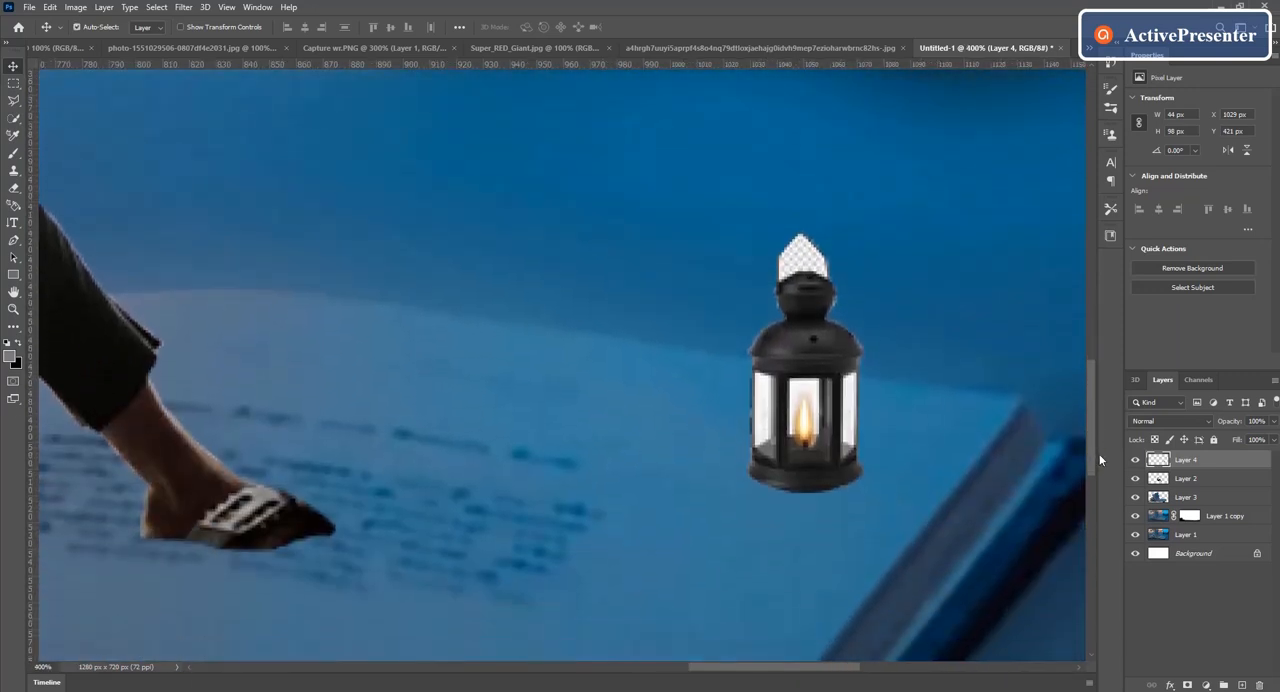
click(12, 196)
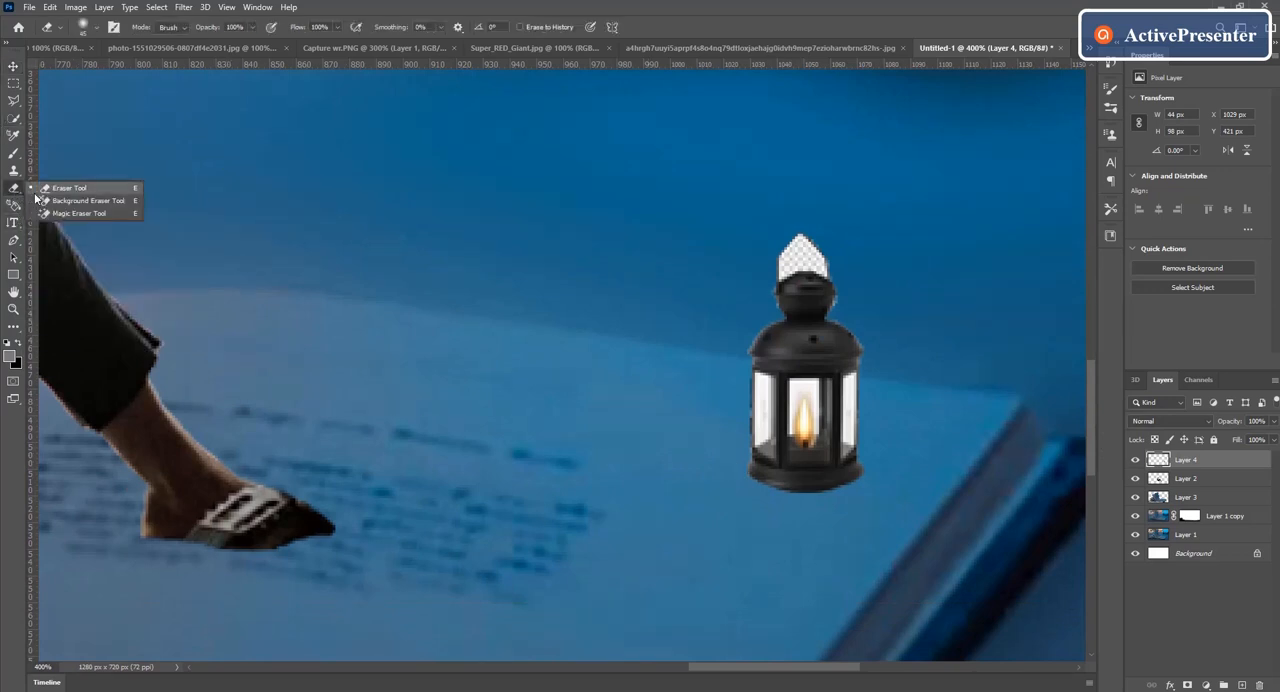
click(86, 213)
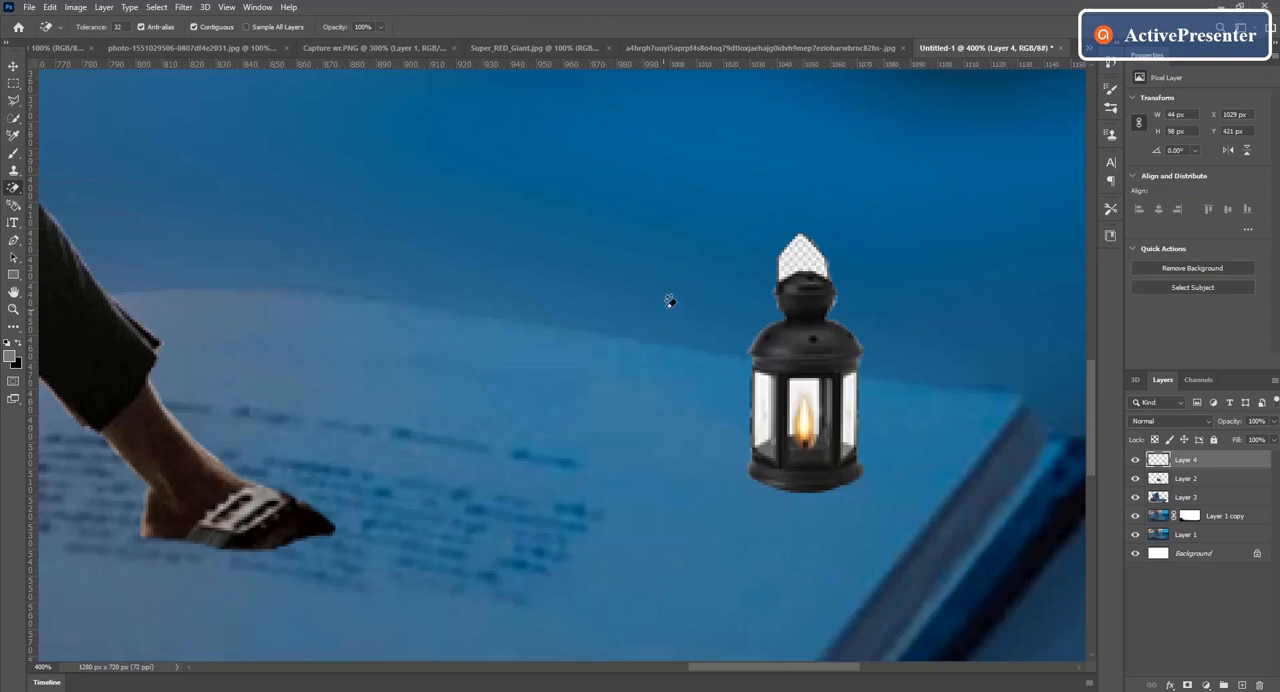
click(804, 257)
click(805, 377)
click(852, 388)
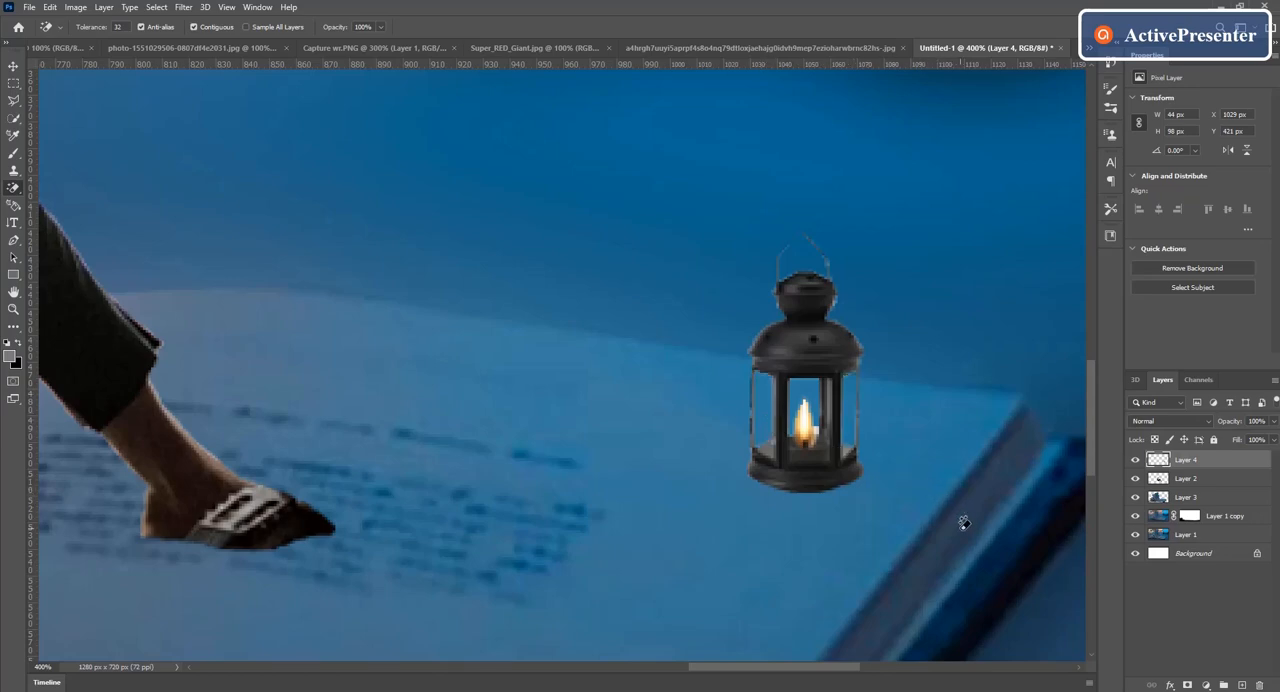
Step: Bring the fiery glow picture into the composite as the topmost layer, scale it proportionally to about 39.52% and place it over the lantern
key(ctrl+minus)
key(ctrl+minus)
key(ctrl+minus)
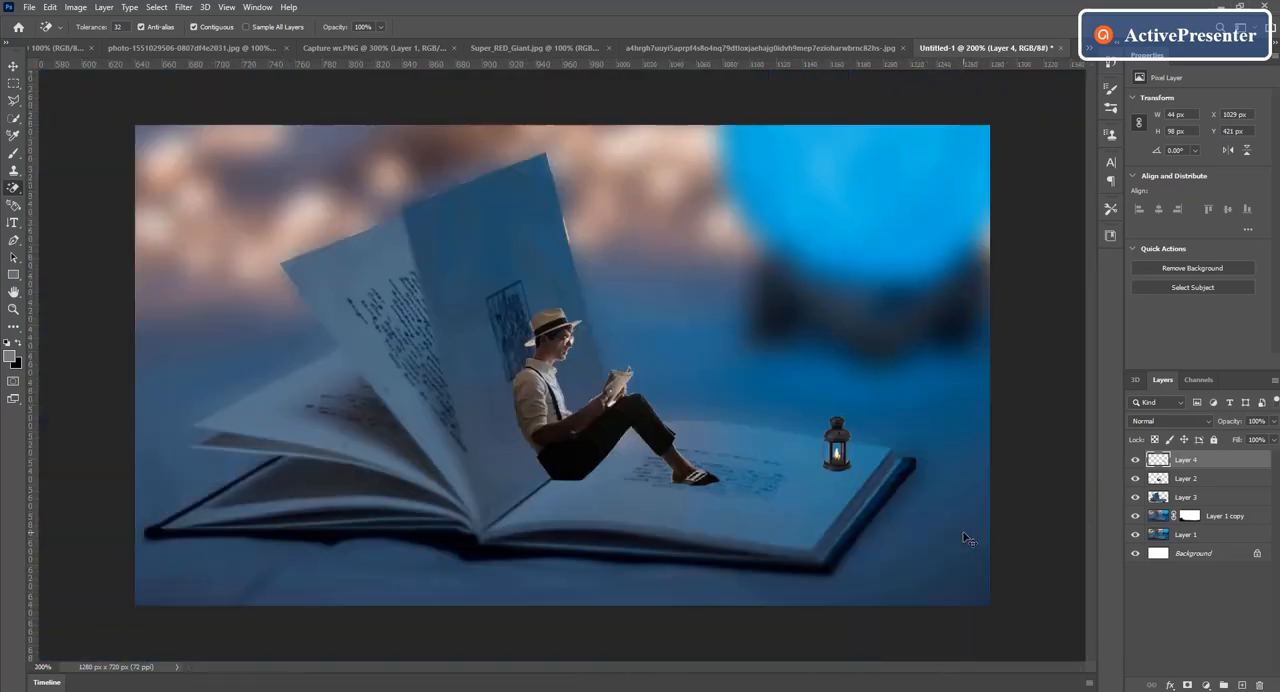
click(13, 68)
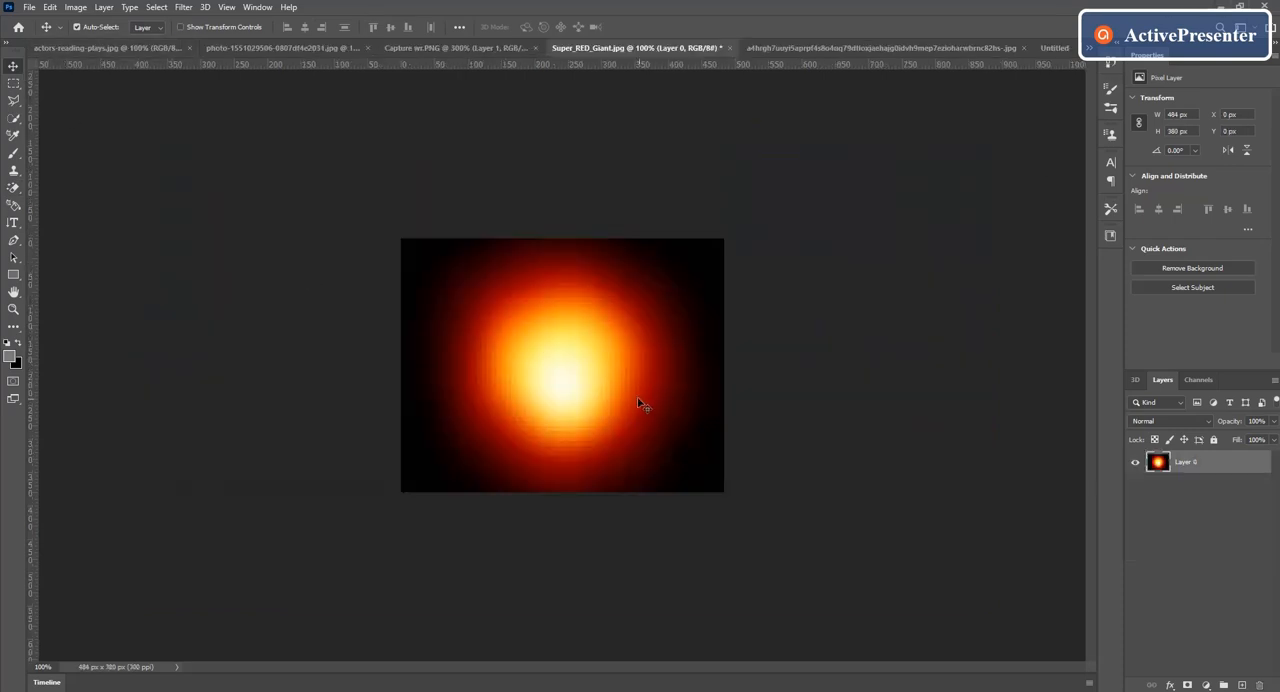
drag(640, 403, 786, 456)
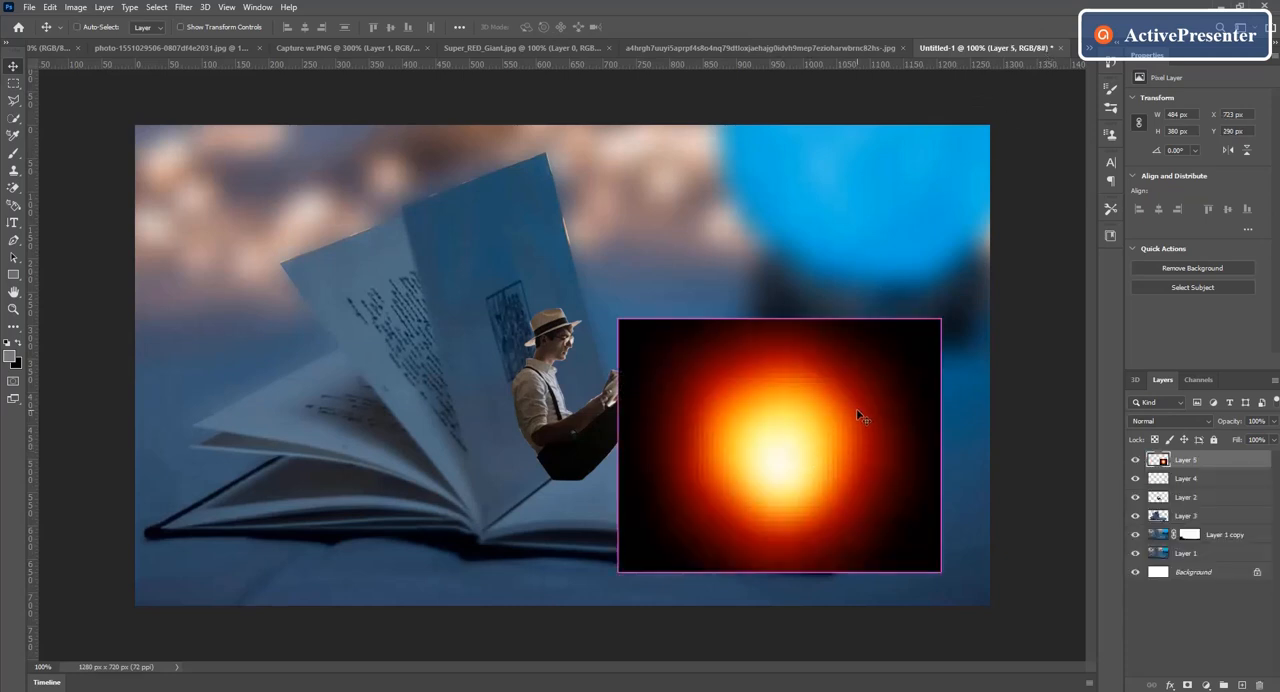
key(ctrl+t)
drag(613, 320, 806, 463)
drag(869, 553, 833, 481)
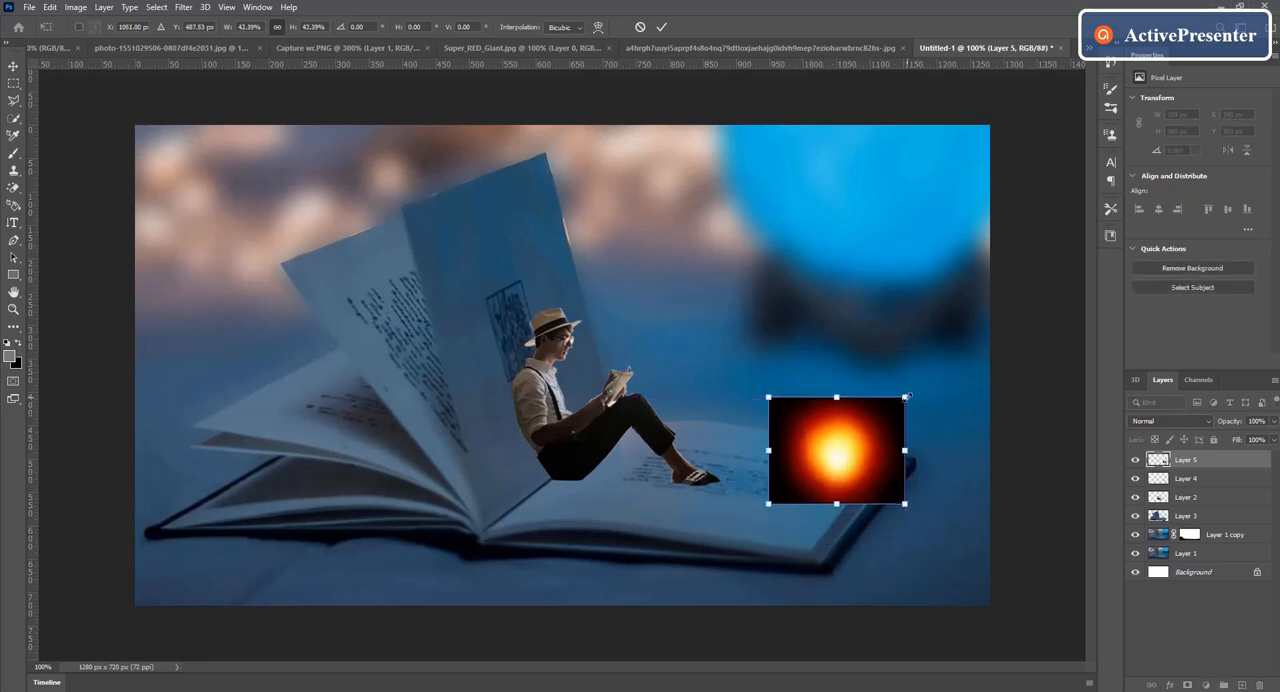
mouse_move(906, 396)
mouse_down()
mouse_move(880, 416)
mouse_move(895, 404)
mouse_up()
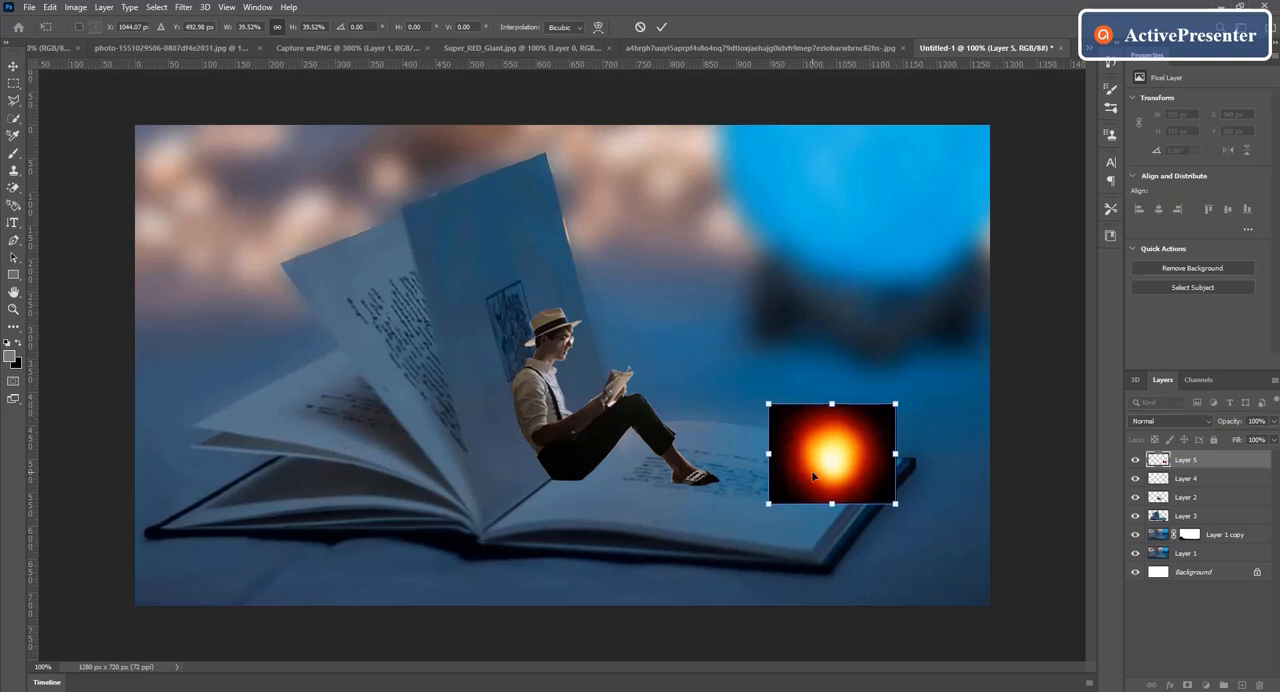
drag(813, 477, 810, 470)
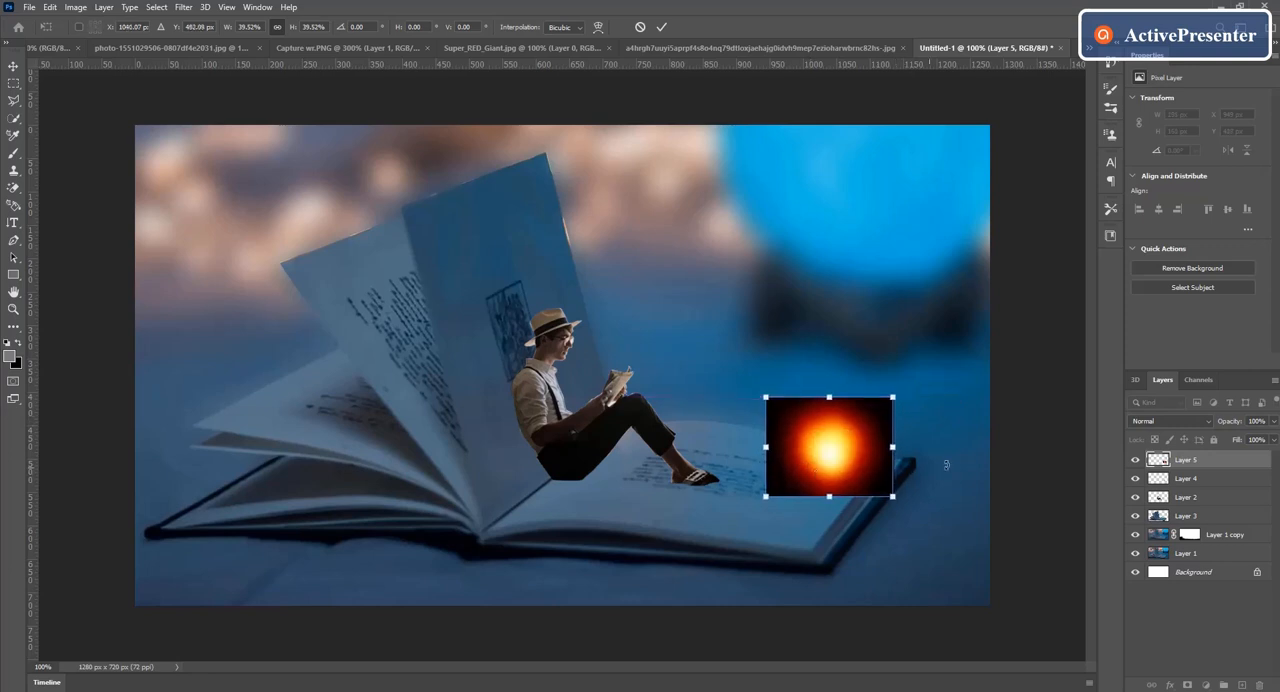
Step: Blend the glow layer in Screen mode, enlarge it proportionally to about 51.09% and center it on the lantern
click(1205, 421)
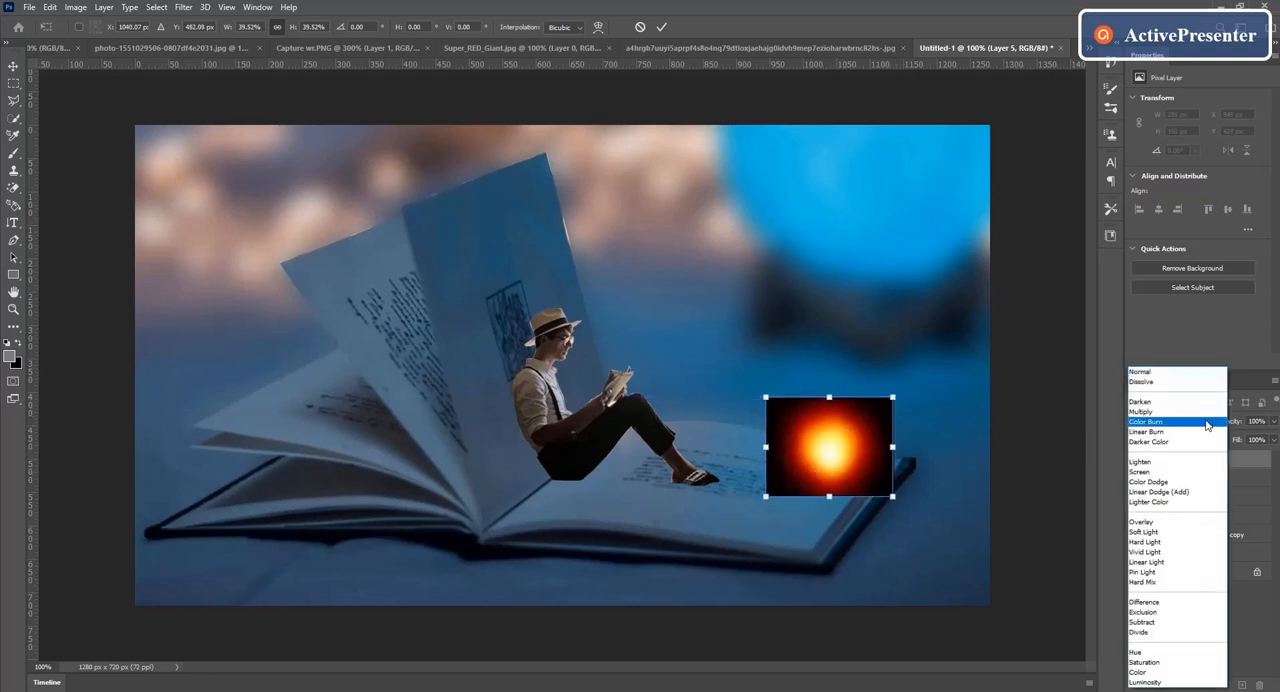
click(1140, 472)
drag(893, 397, 930, 368)
drag(843, 438, 828, 451)
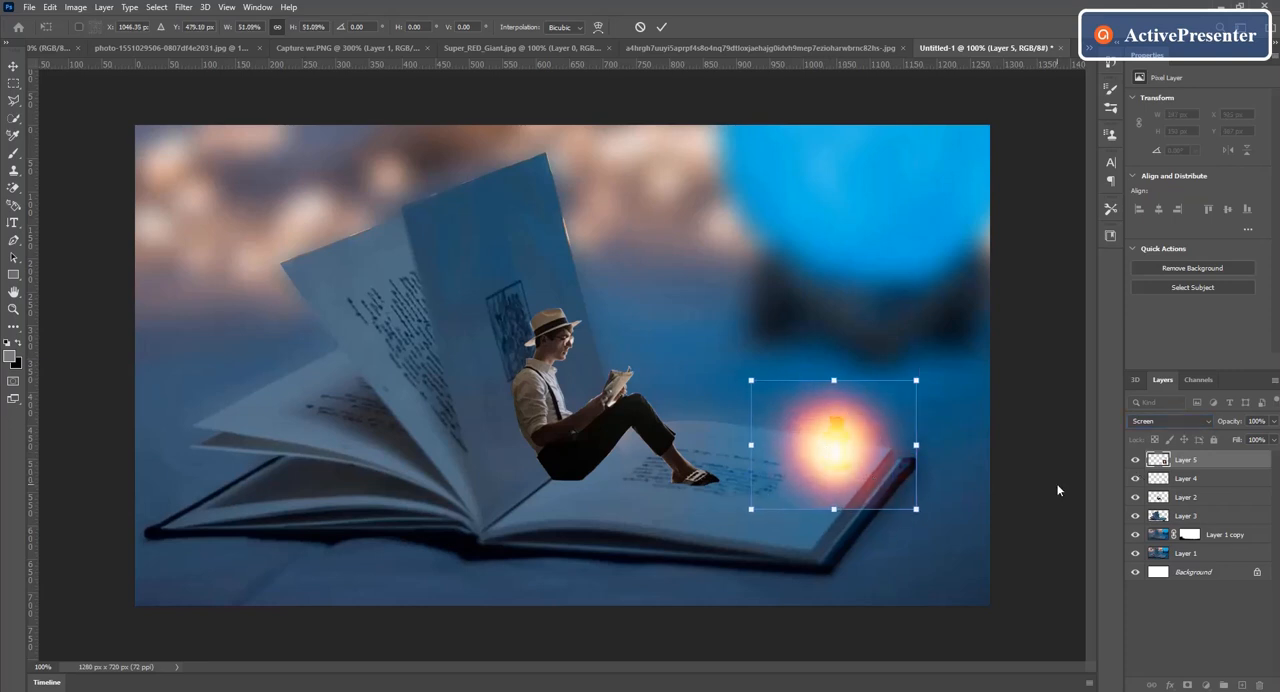
key(Return)
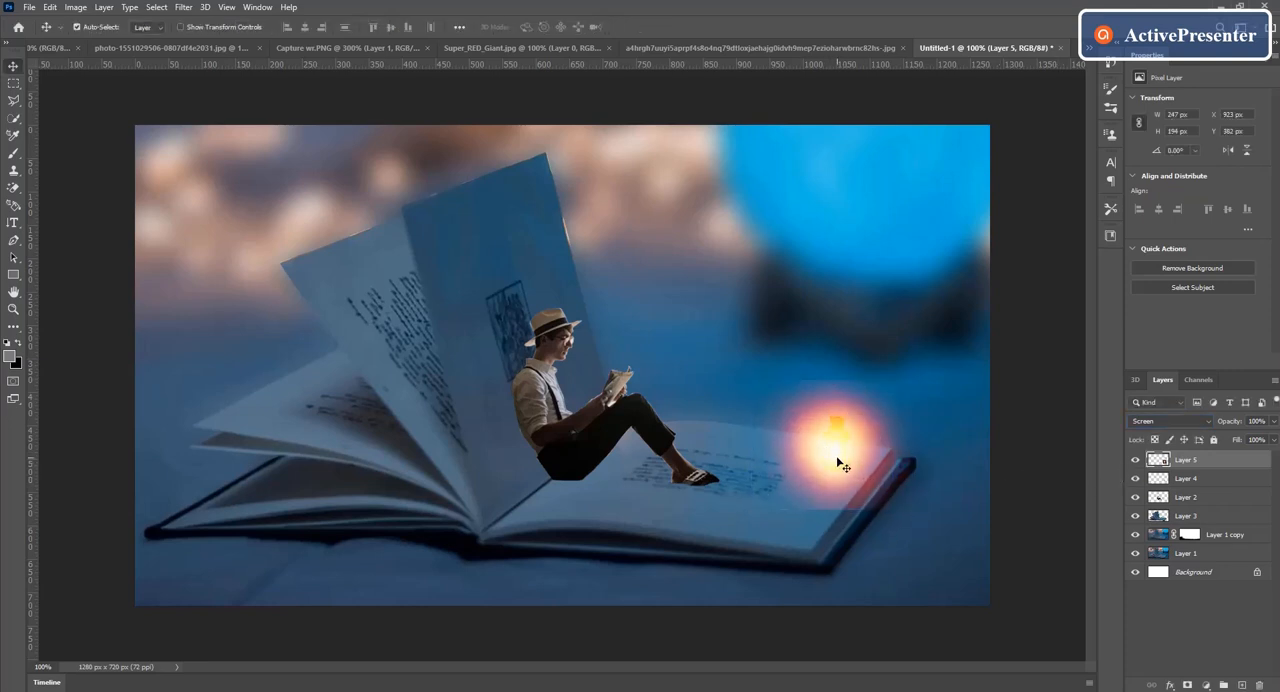
drag(837, 461, 847, 464)
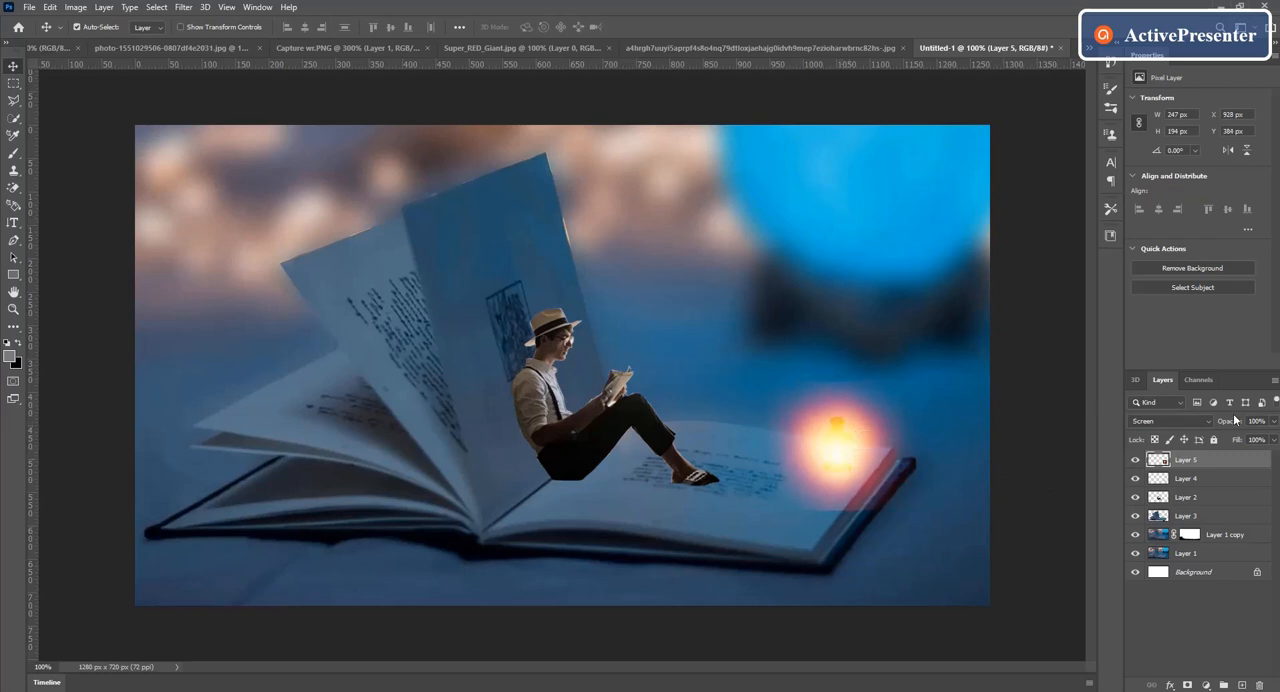
Step: Reduce the glow layer's opacity to 84% and erase its hard lower edge on the page with the standard Eraser
click(1275, 424)
drag(1272, 443, 1262, 448)
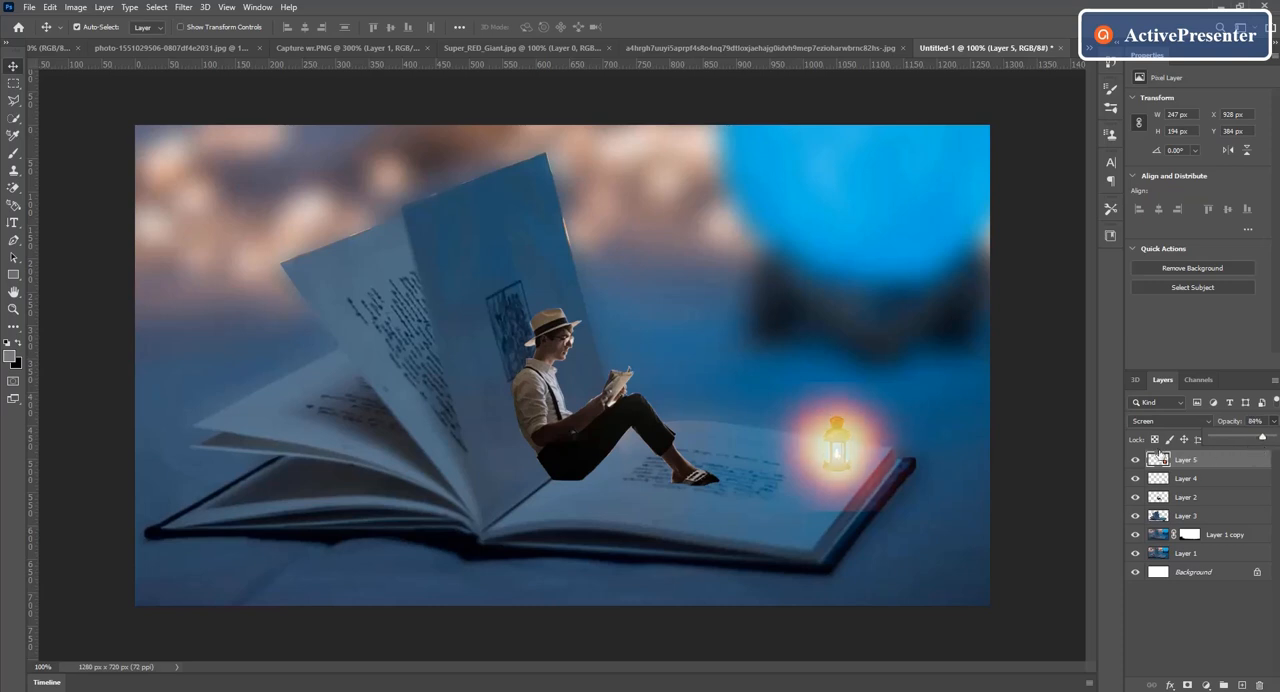
drag(867, 472, 862, 468)
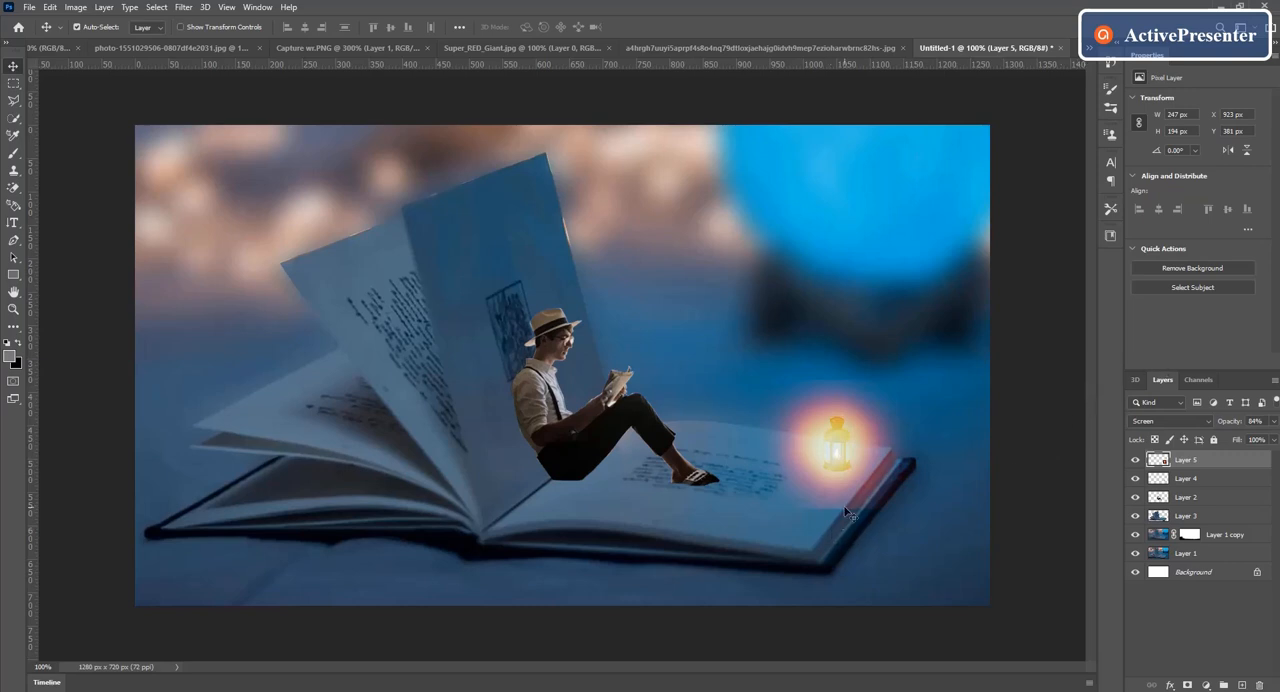
click(16, 189)
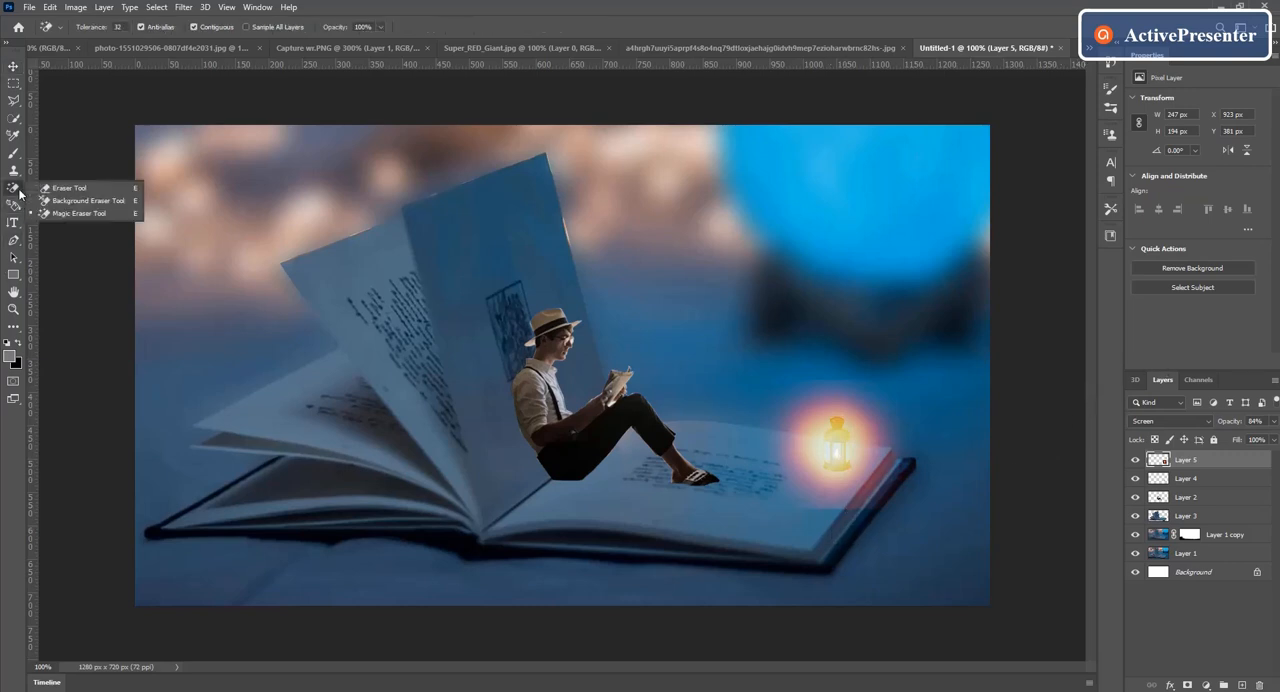
click(70, 190)
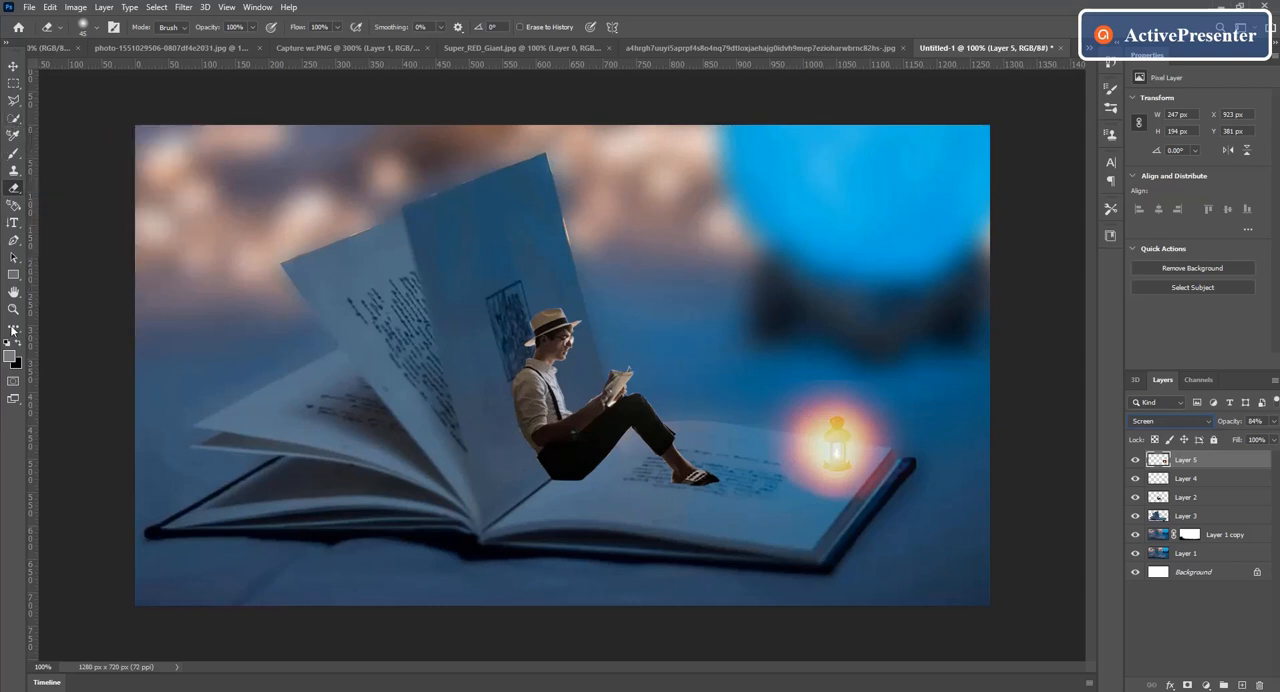
Step: Set the foreground color to near-black #040404
click(10, 361)
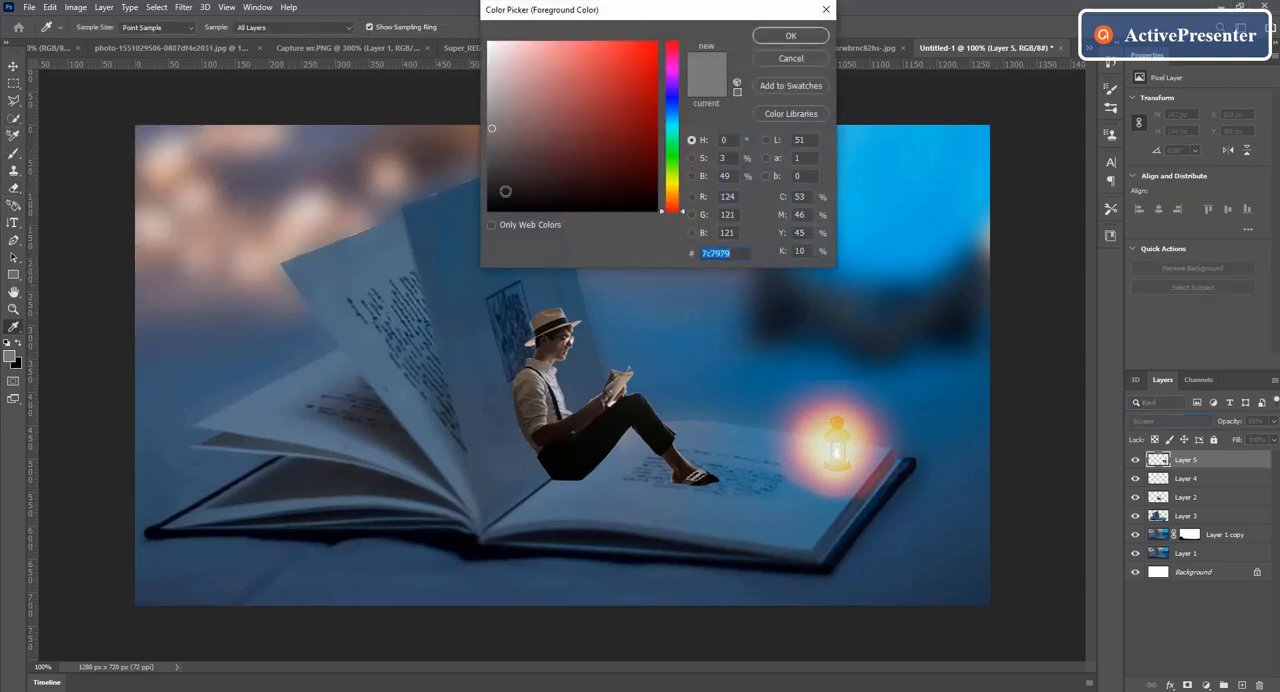
click(492, 209)
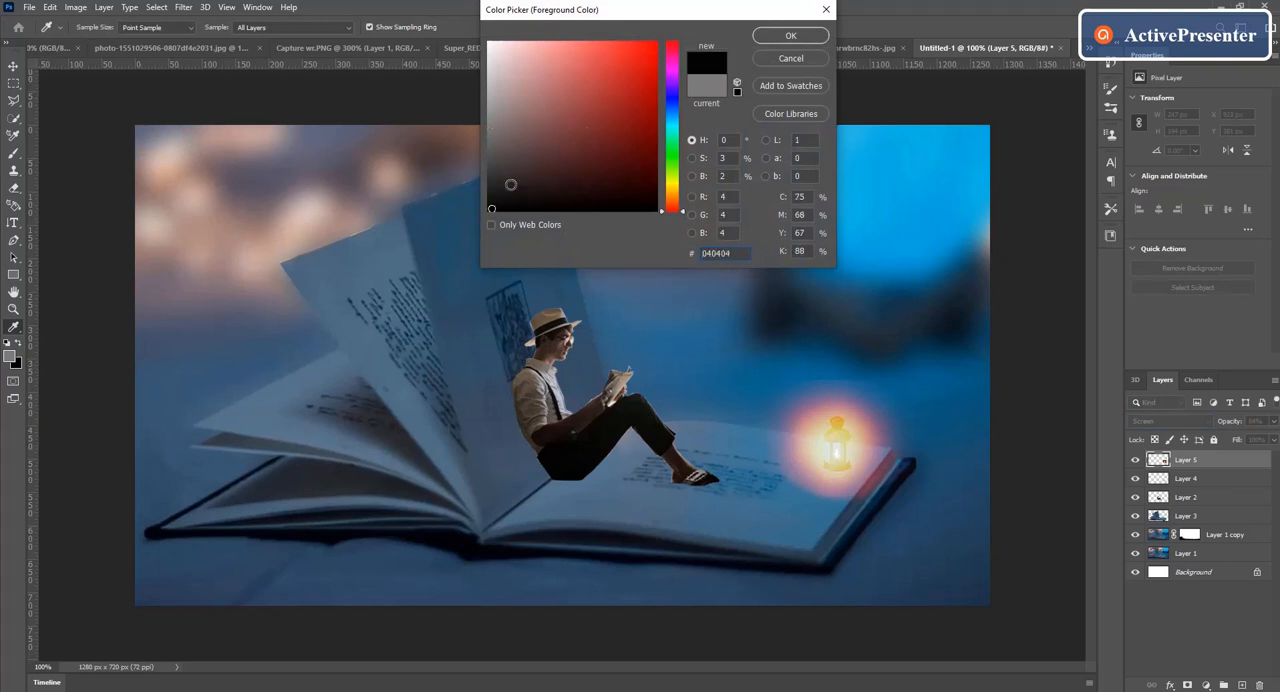
click(790, 36)
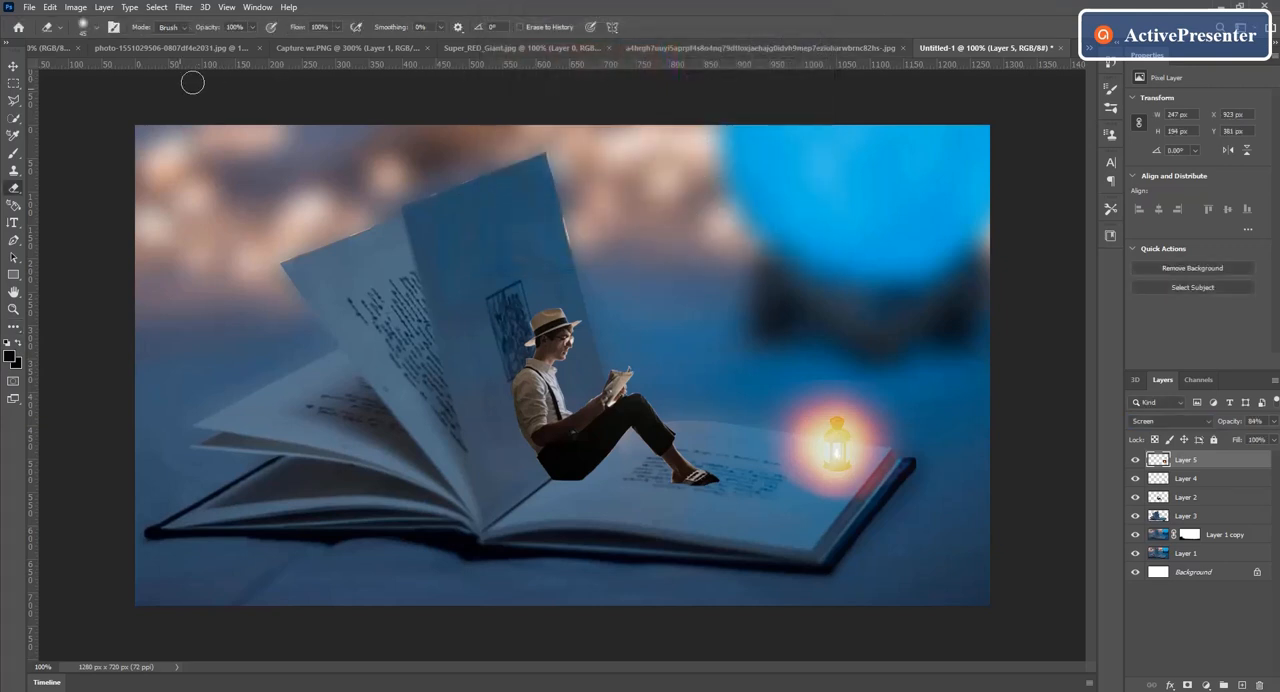
Step: Add a new top layer and paint a soft black spot between the man's hips and shoes with an 80 px Soft Round brush
click(13, 155)
click(13, 155)
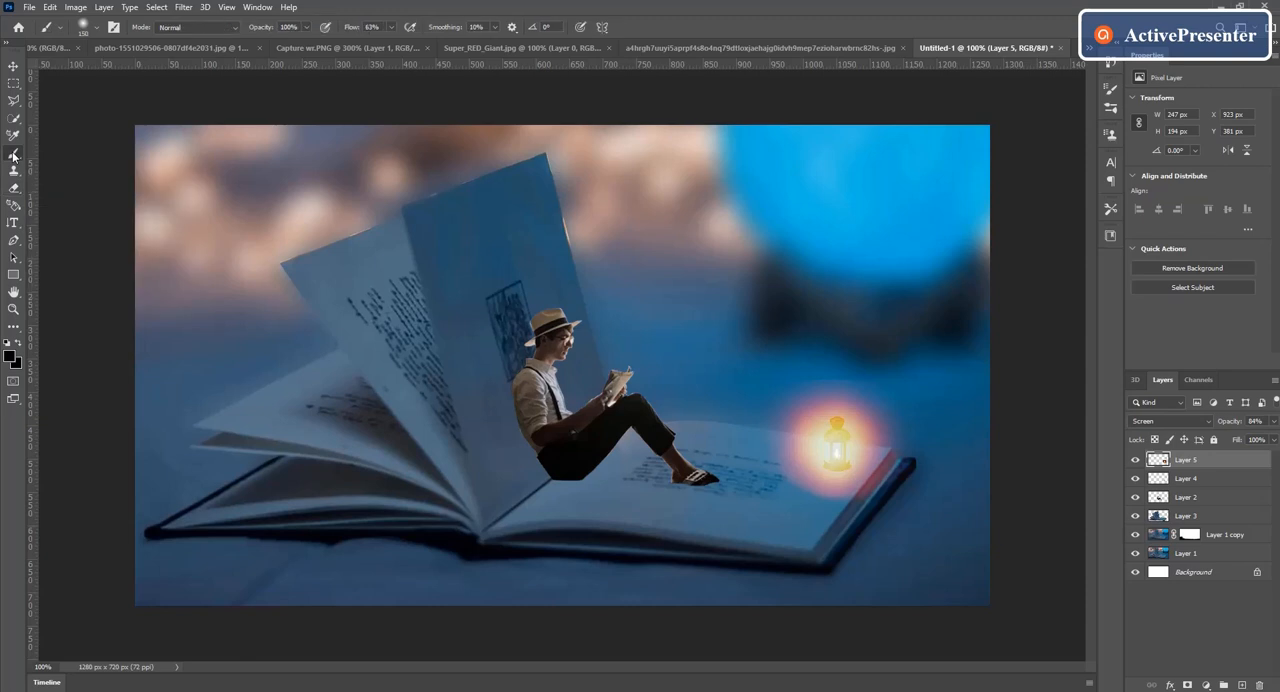
click(97, 27)
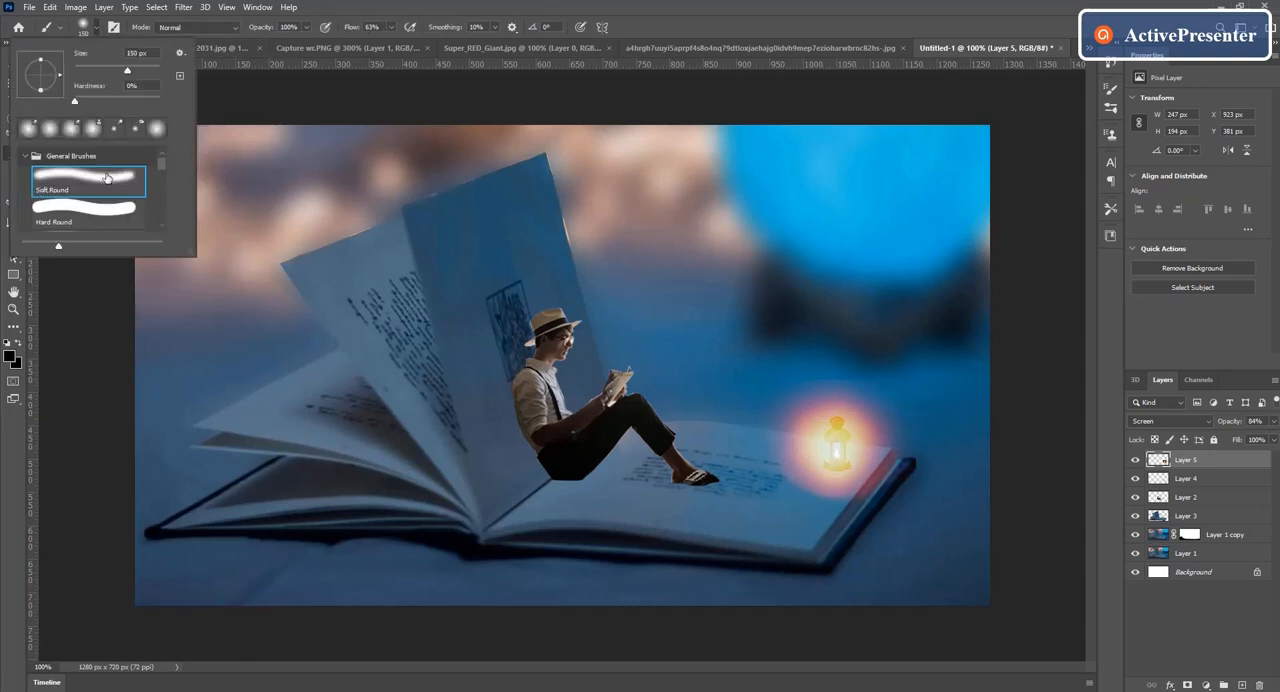
click(96, 27)
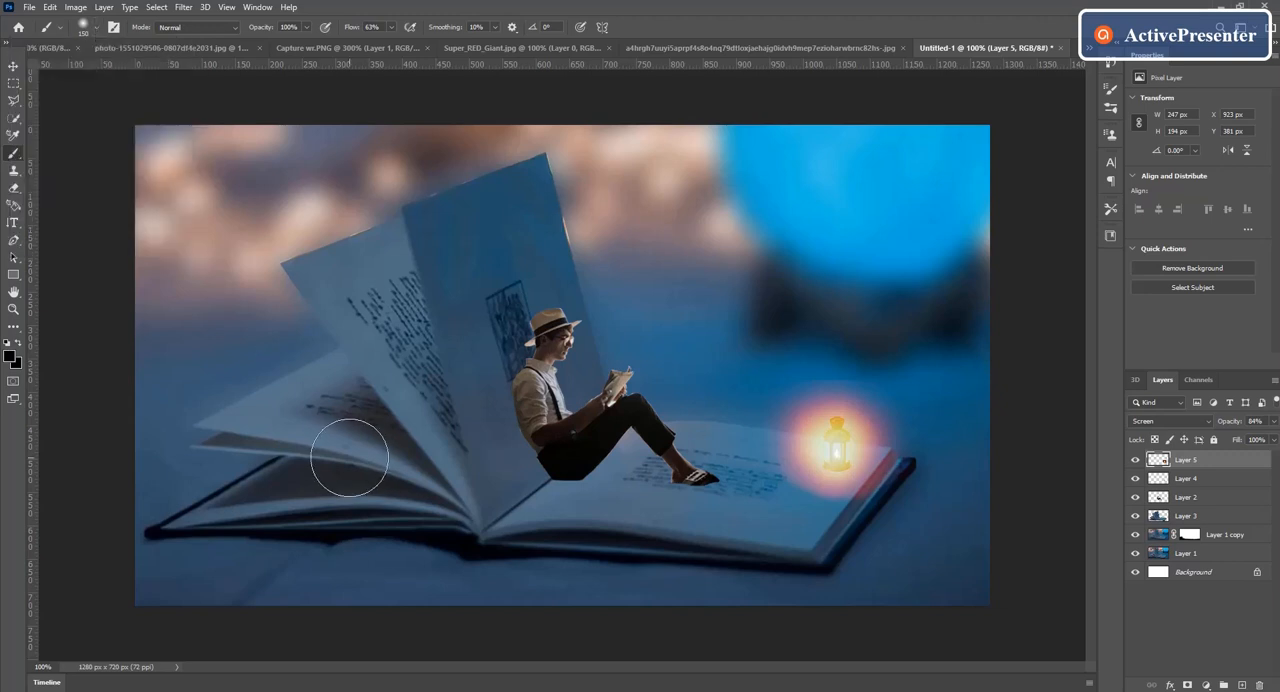
key(bracketleft)
key(bracketleft)
key(bracketleft)
key(bracketleft)
key(bracketleft)
key(bracketleft)
click(1241, 685)
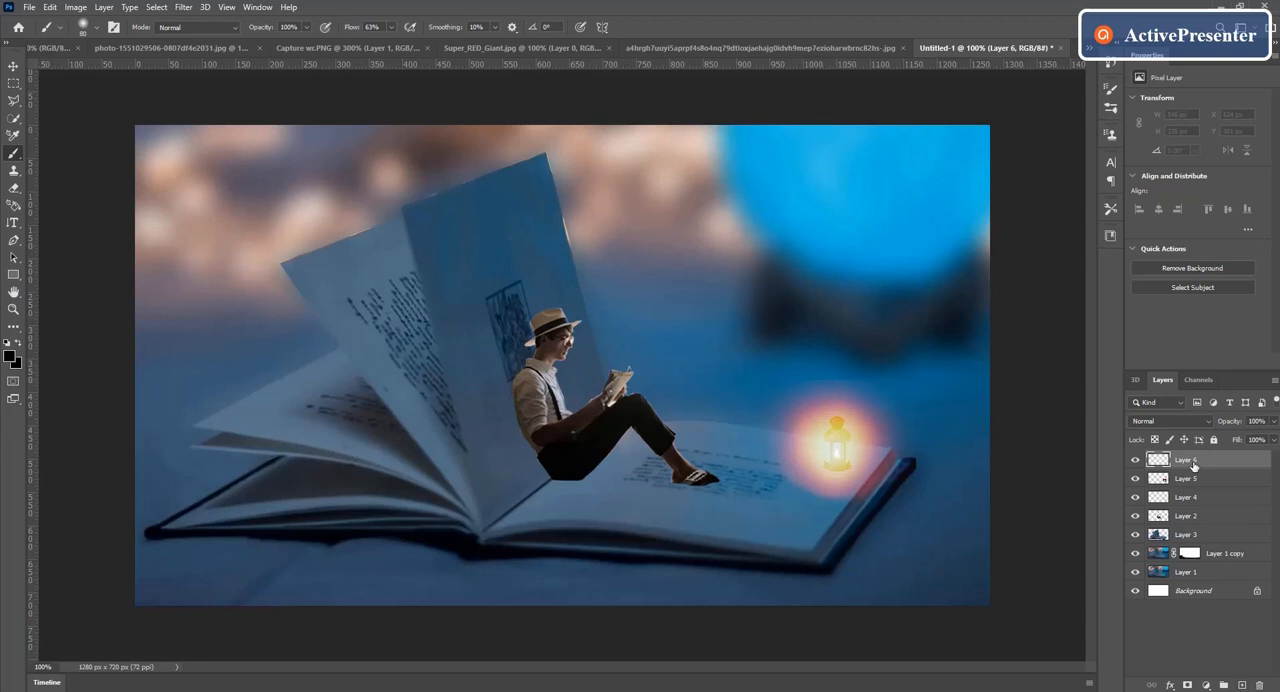
click(649, 491)
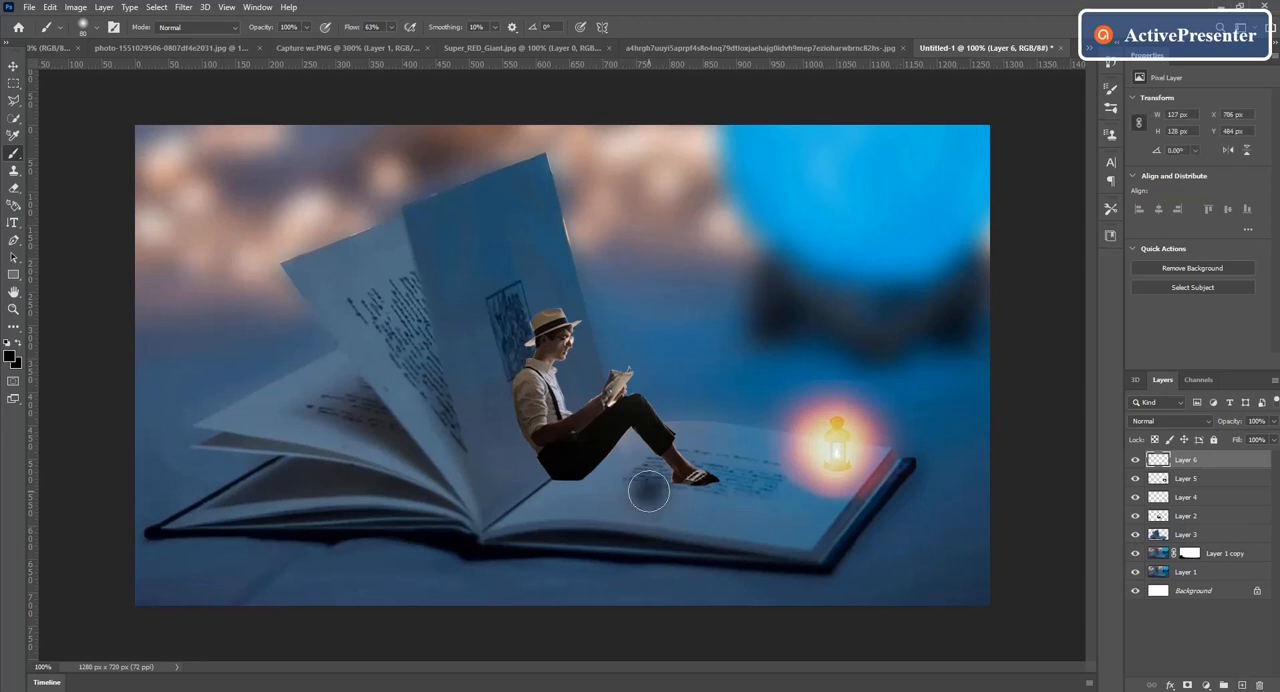
click(650, 491)
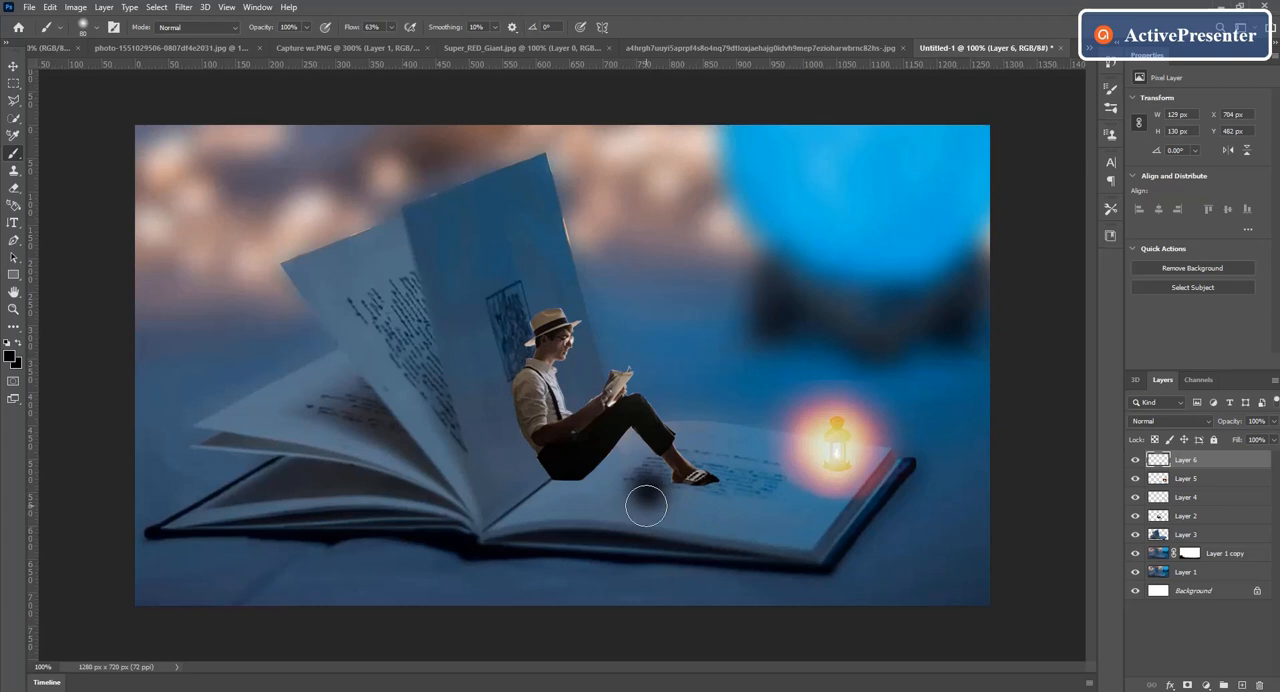
Step: Free-transform the black spot into a flat, wide shadow at 50% height and move it beneath the seated man
key(ctrl+t)
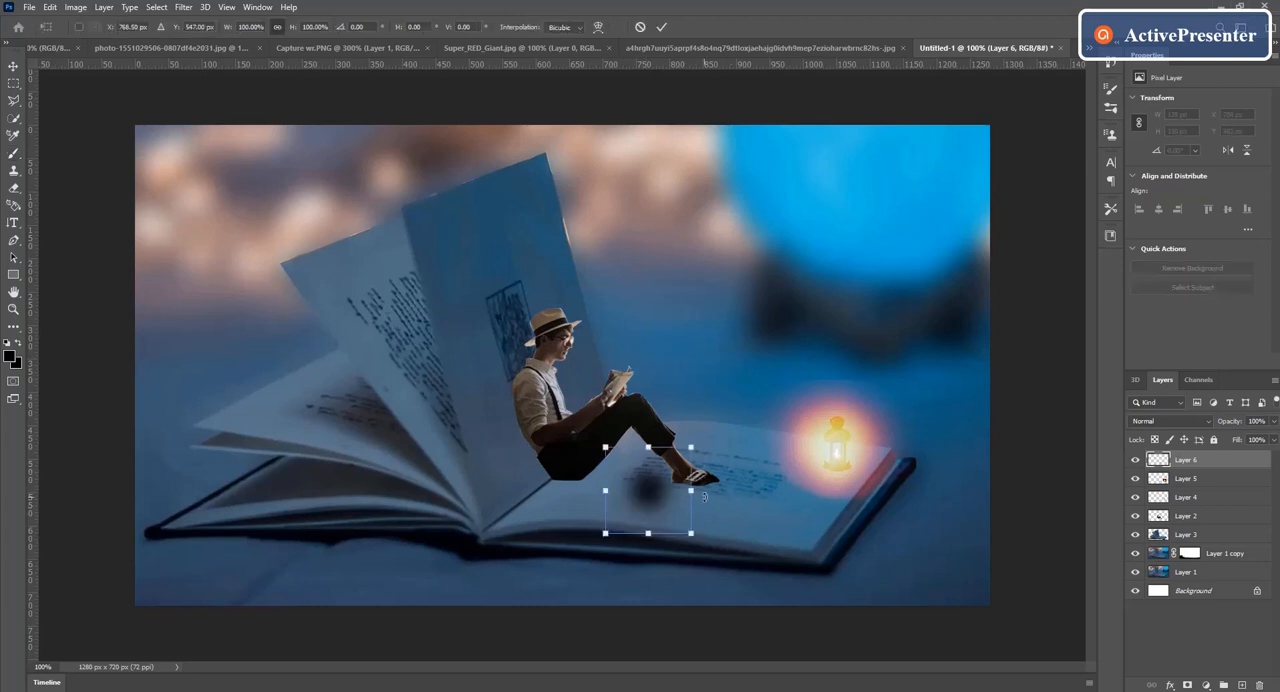
drag(690, 491, 905, 500)
drag(784, 494, 609, 490)
drag(573, 530, 572, 483)
drag(685, 480, 730, 482)
drag(592, 478, 577, 485)
Step: Widen the shadow to about 337.11%, align it along the page under the man's hips and apply the transform
key(ctrl+plus)
drag(590, 621, 580, 608)
drag(867, 594, 914, 591)
drag(694, 598, 665, 600)
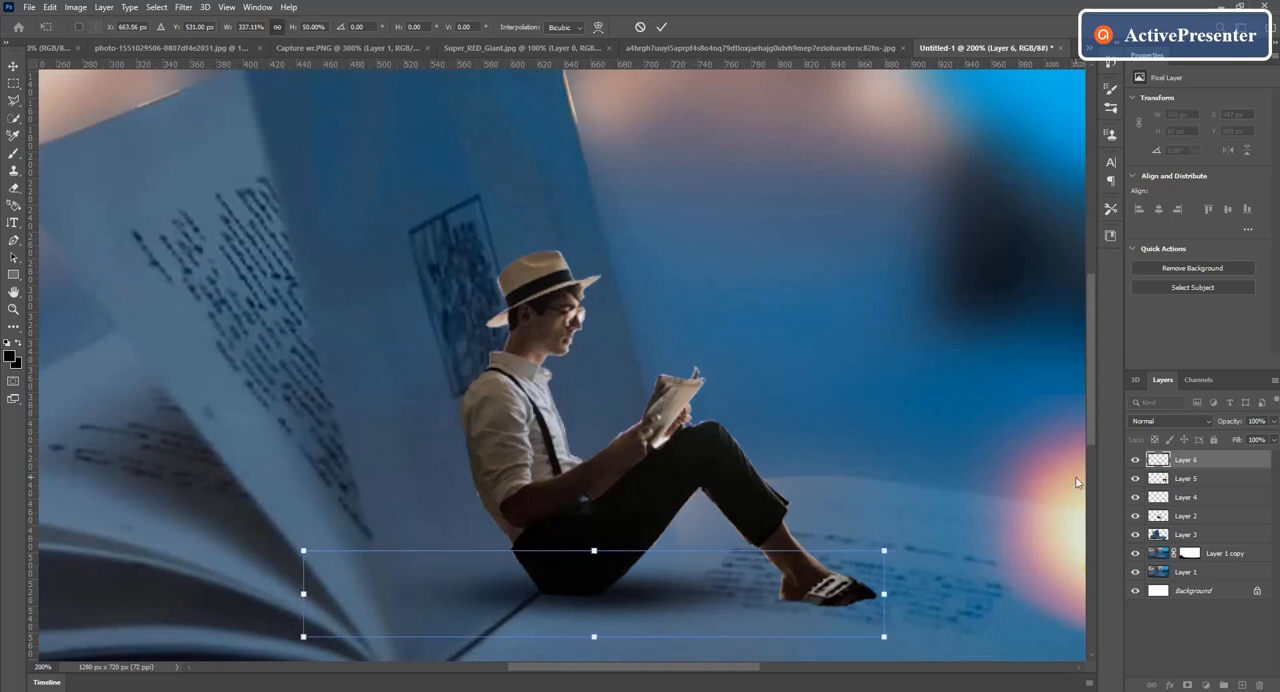
drag(1091, 418, 1091, 451)
mouse_move(591, 491)
mouse_down()
mouse_move(583, 502)
mouse_move(614, 482)
mouse_move(611, 492)
mouse_up()
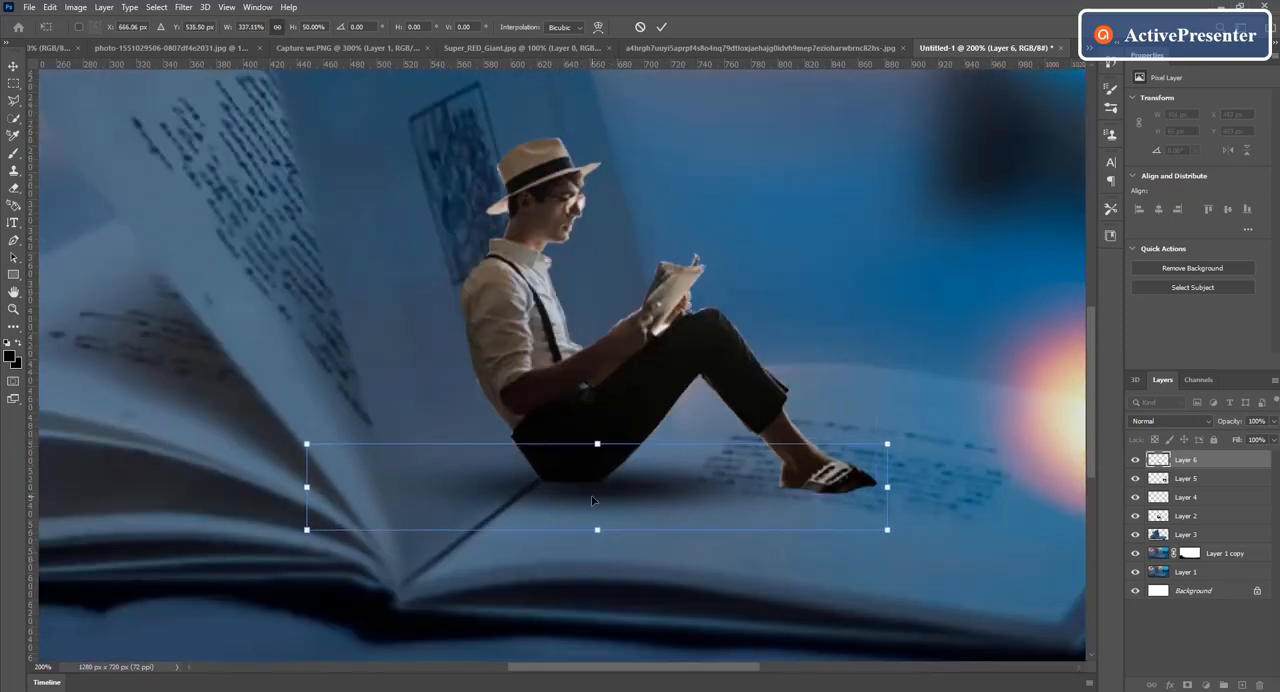
click(661, 27)
key(b)
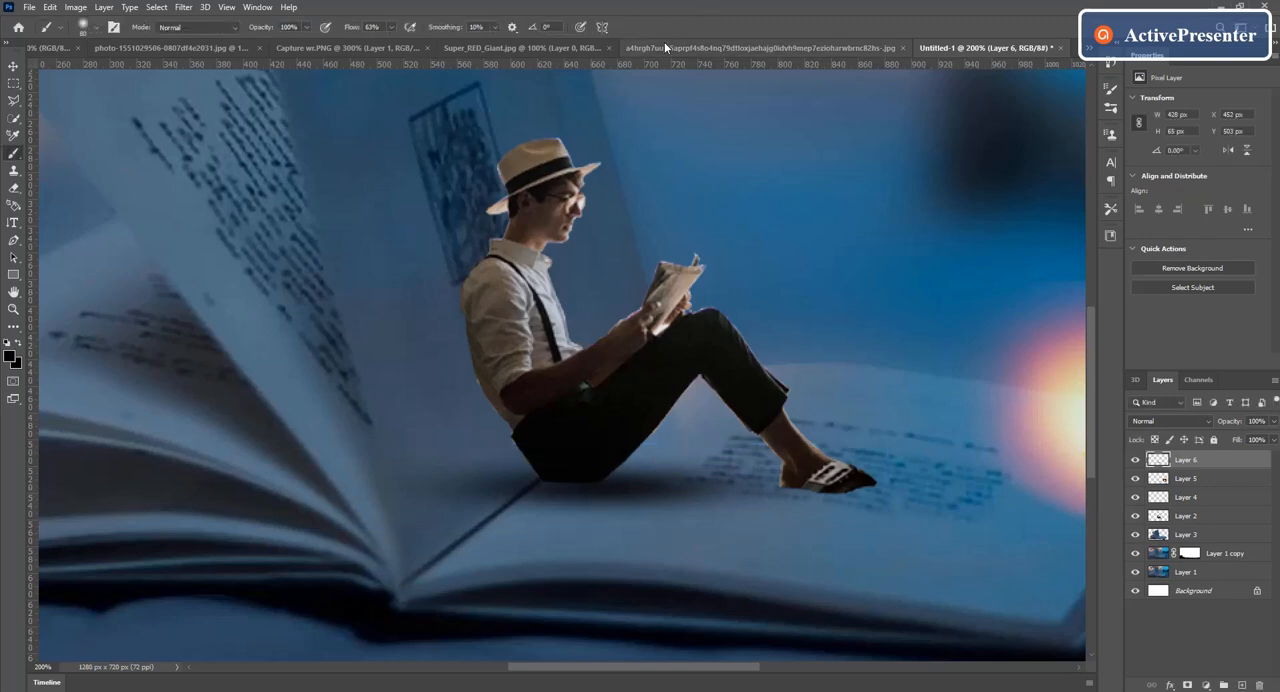
key(ctrl+minus)
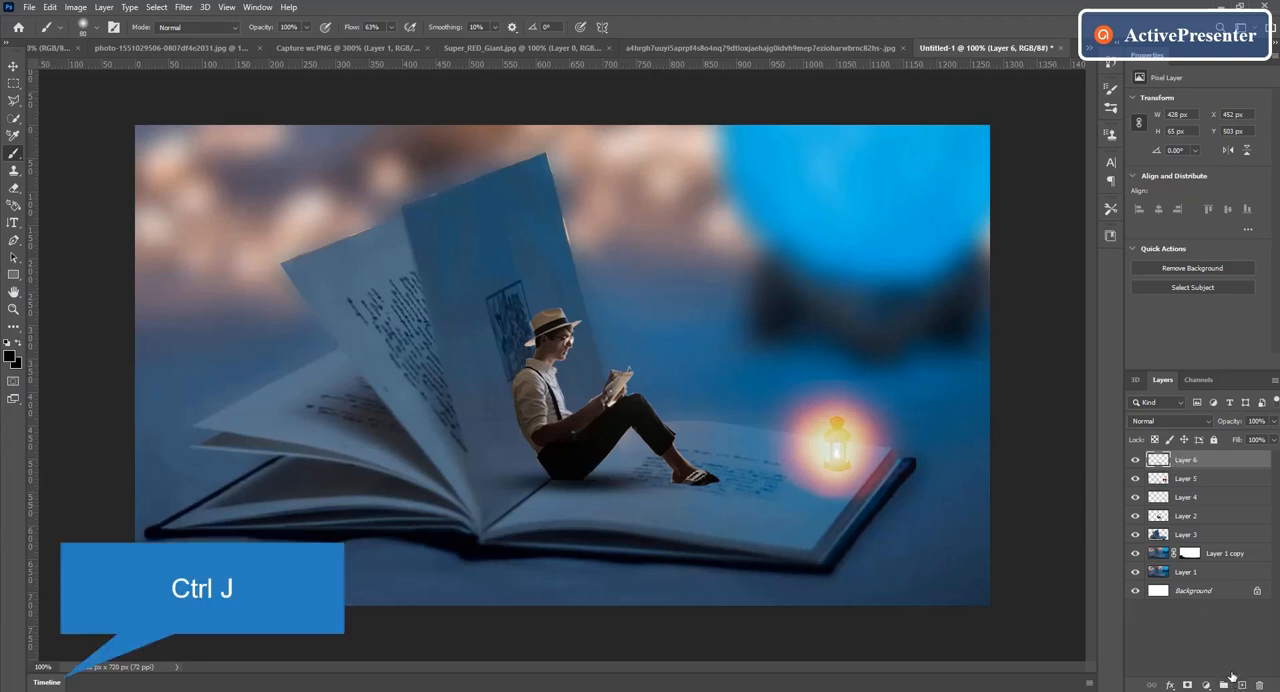
Step: Duplicate the shadow layer under the man and move the copy along the page beneath his shoes
key(ctrl+j)
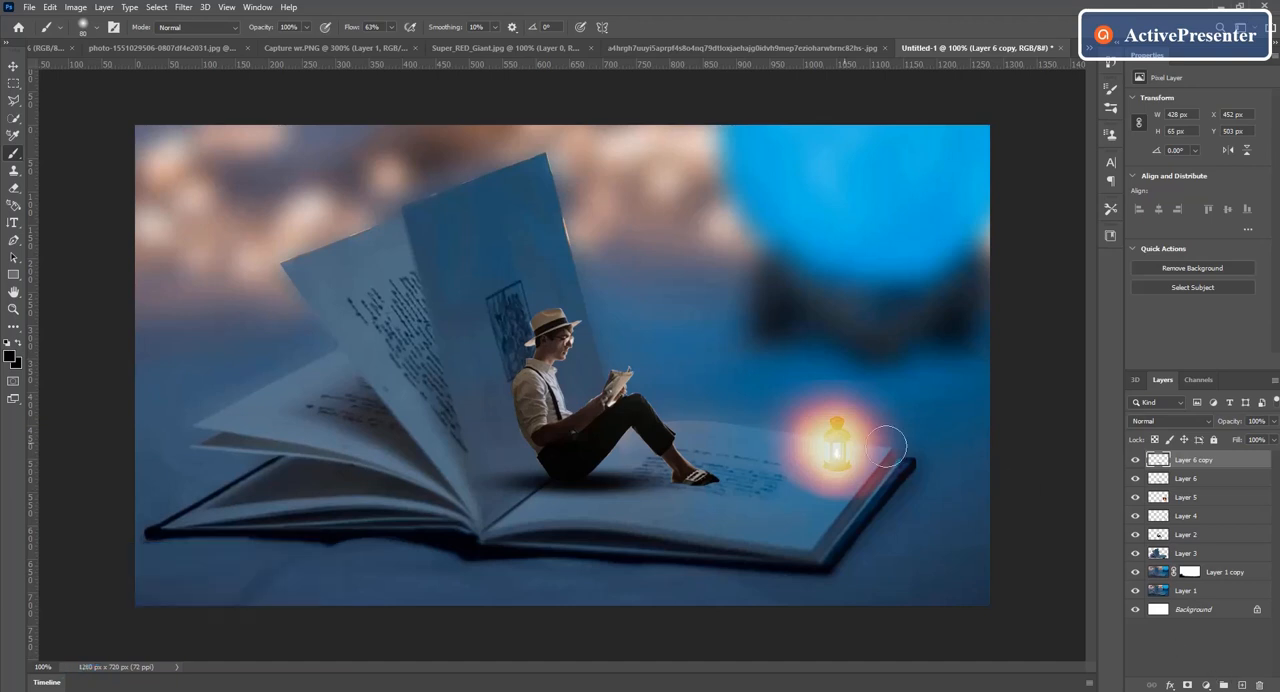
click(14, 66)
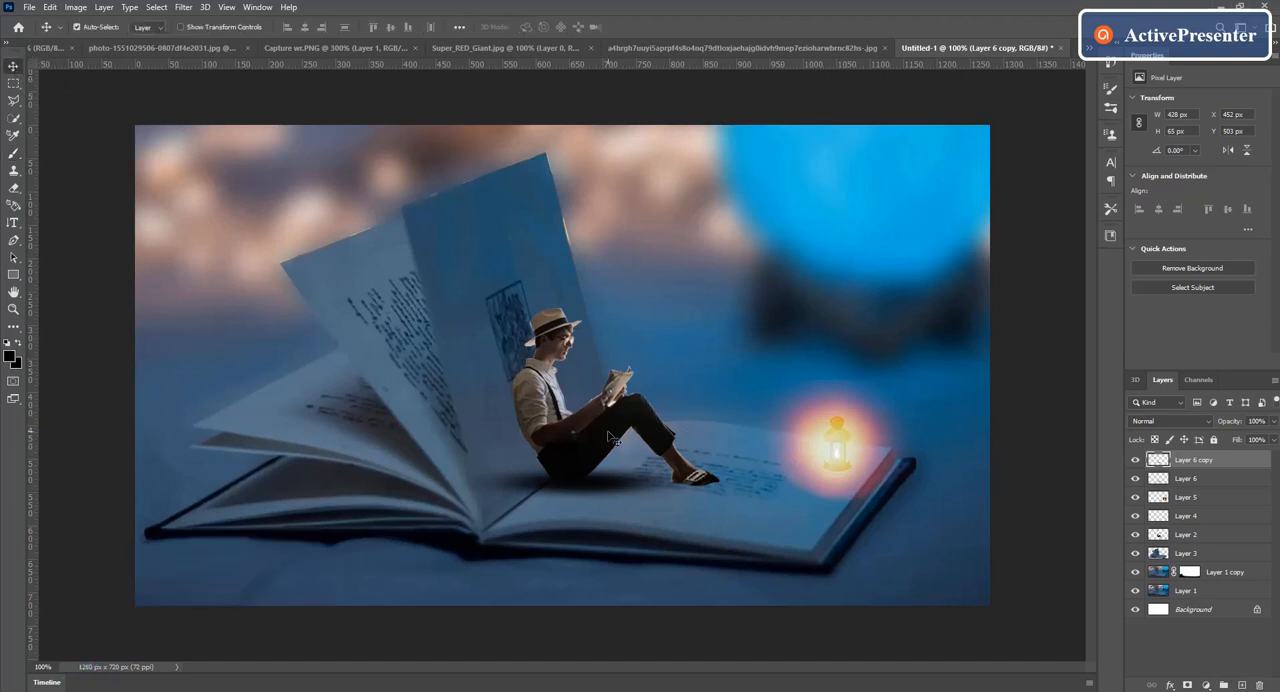
drag(588, 498, 705, 491)
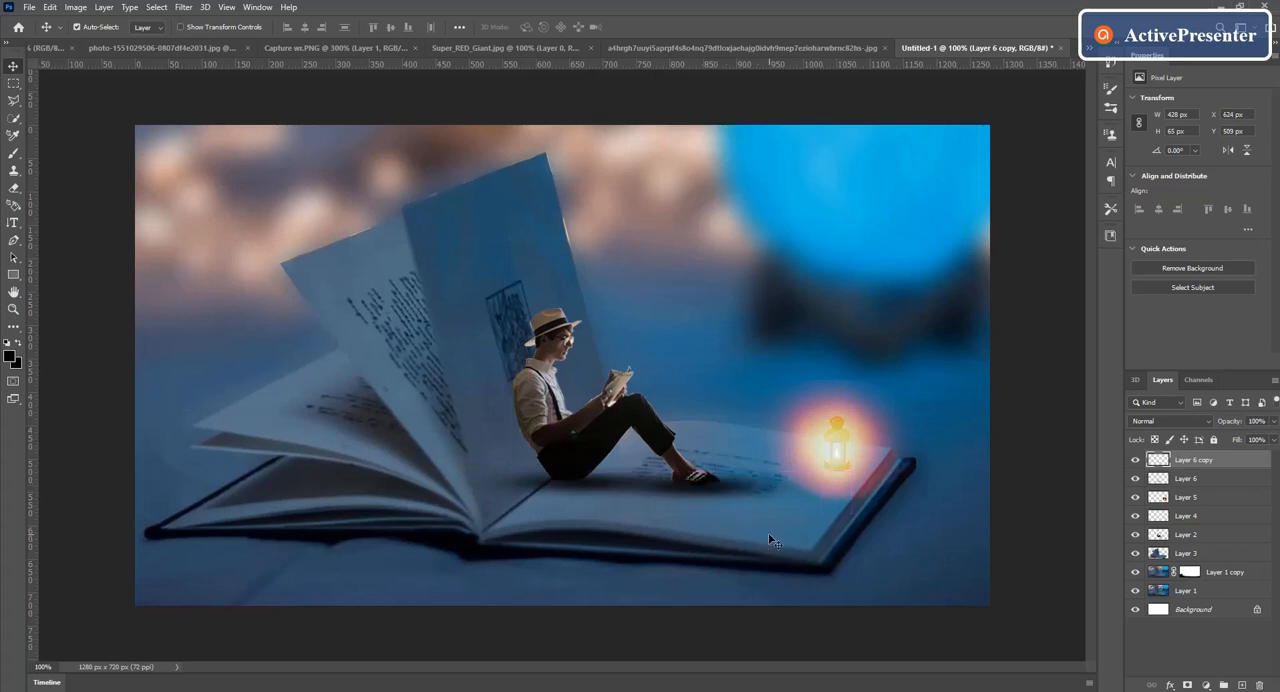
Step: Free-transform the copied shadow to about 96.21% width and 79.63% height, align it under the man's shoes and apply the transform
key(ctrl+t)
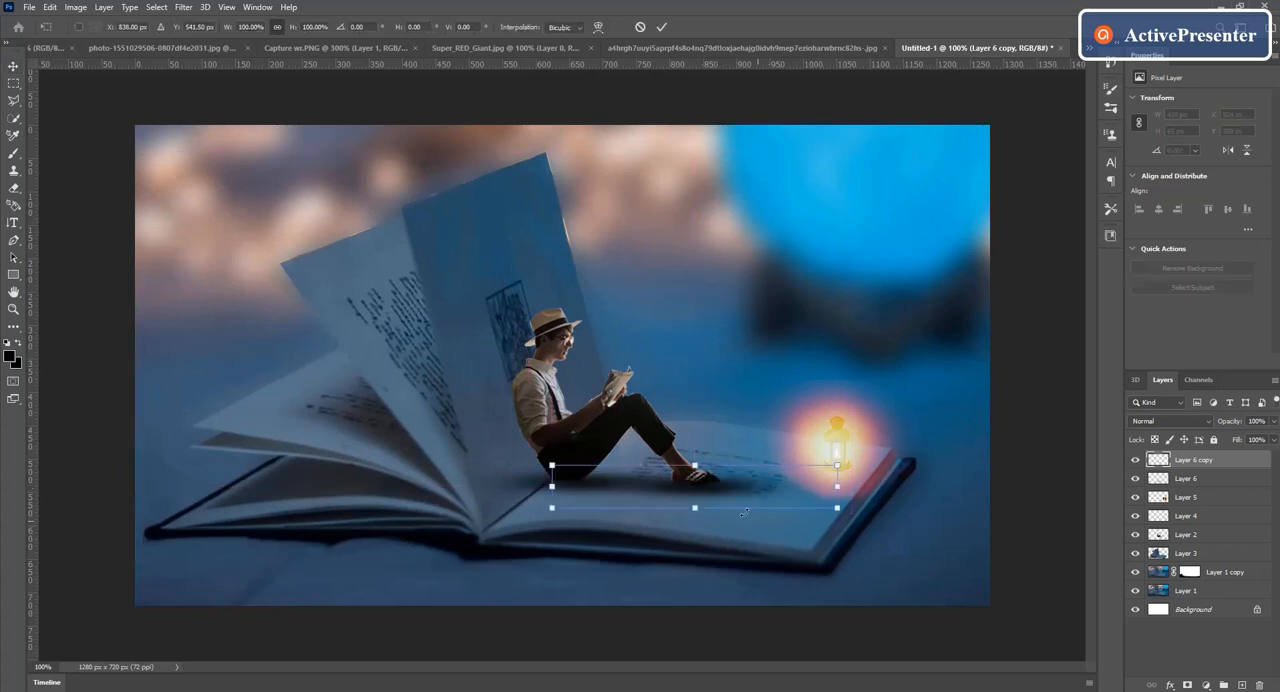
drag(553, 487, 614, 487)
drag(741, 488, 717, 488)
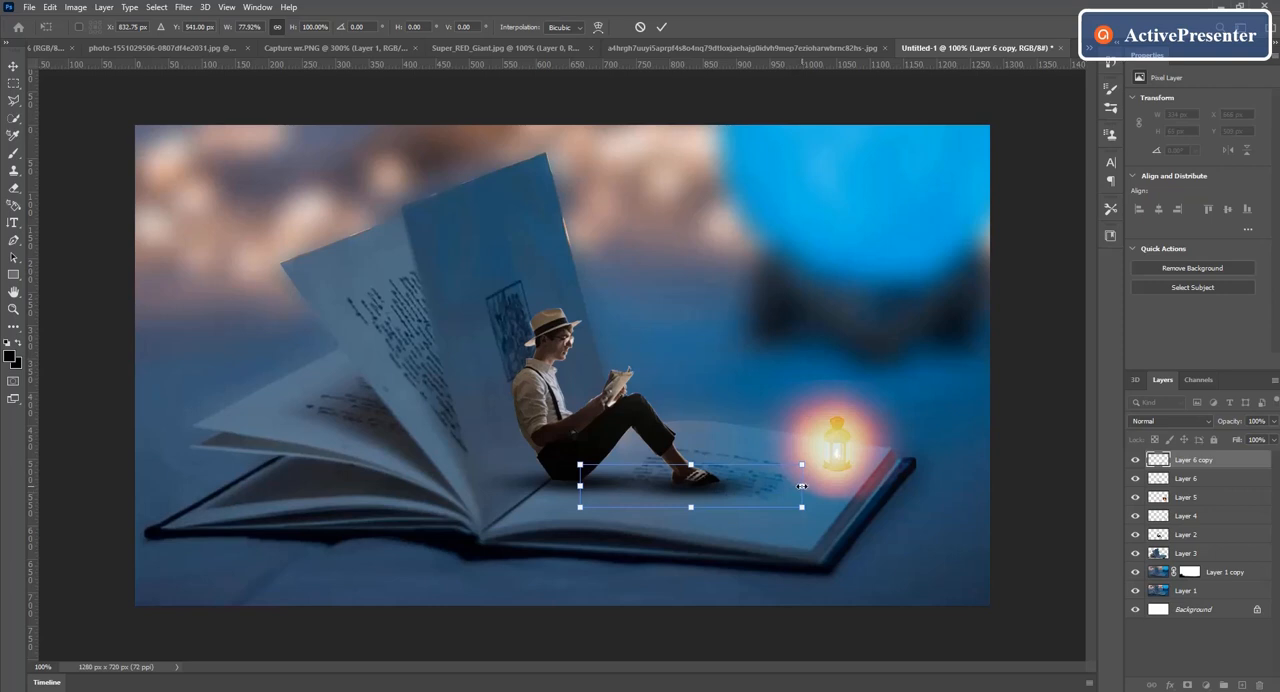
drag(802, 486, 849, 486)
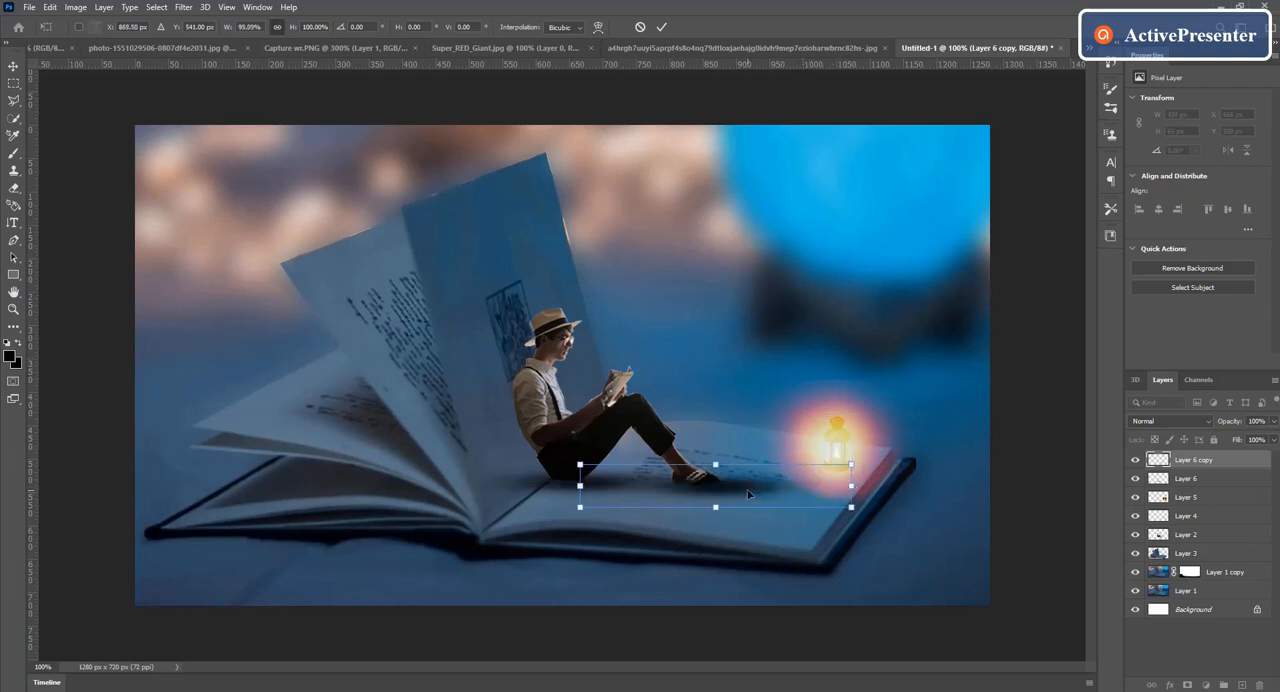
drag(749, 494, 734, 493)
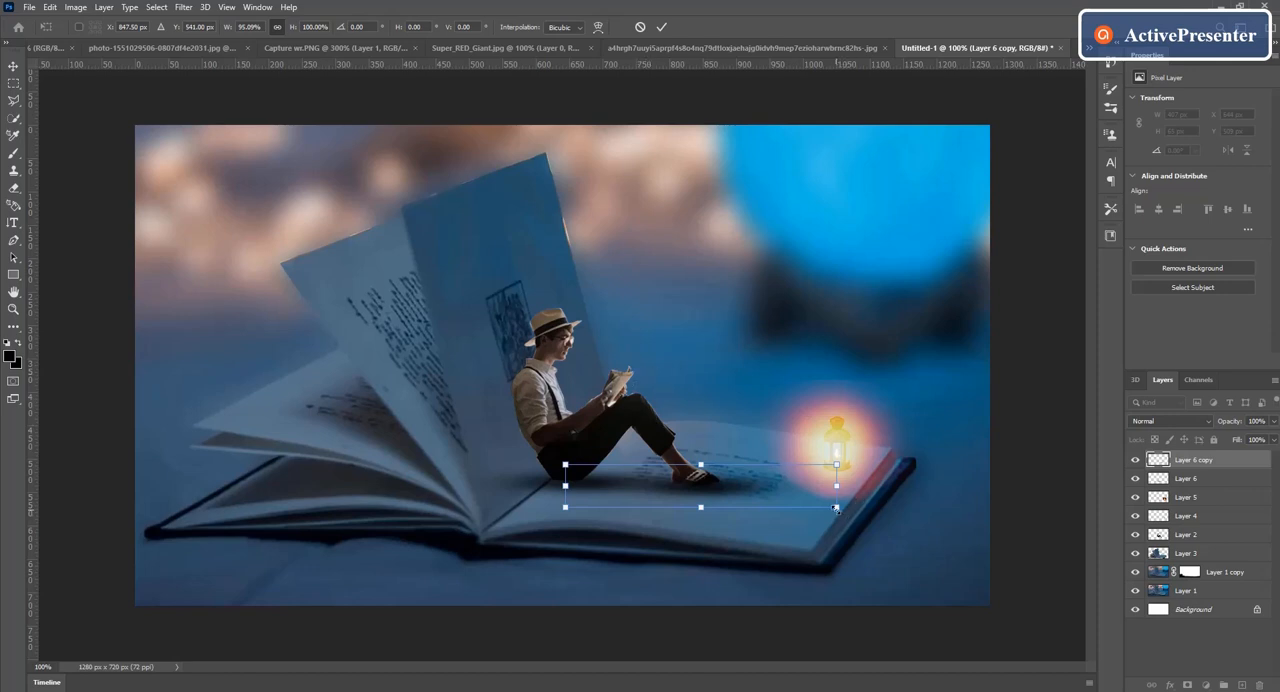
mouse_move(836, 508)
mouse_down()
mouse_move(880, 516)
mouse_move(839, 507)
mouse_up()
mouse_move(711, 494)
mouse_down()
mouse_move(694, 489)
mouse_move(690, 502)
mouse_move(701, 489)
mouse_up()
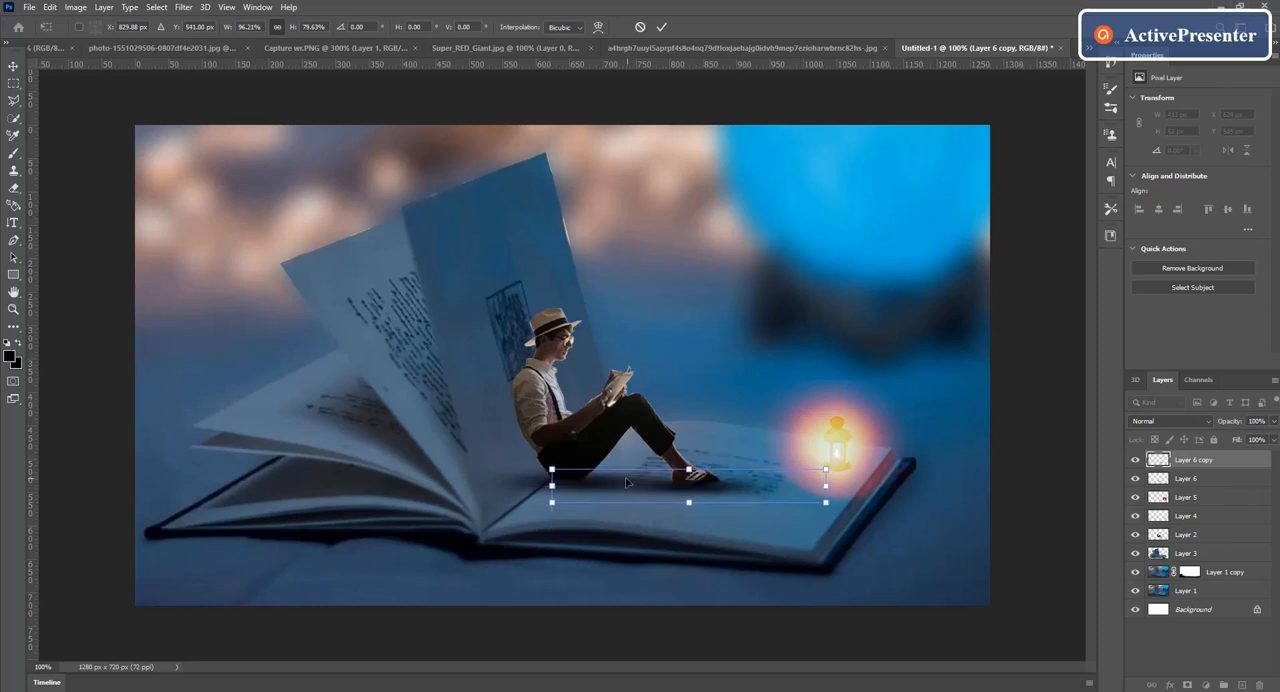
click(665, 28)
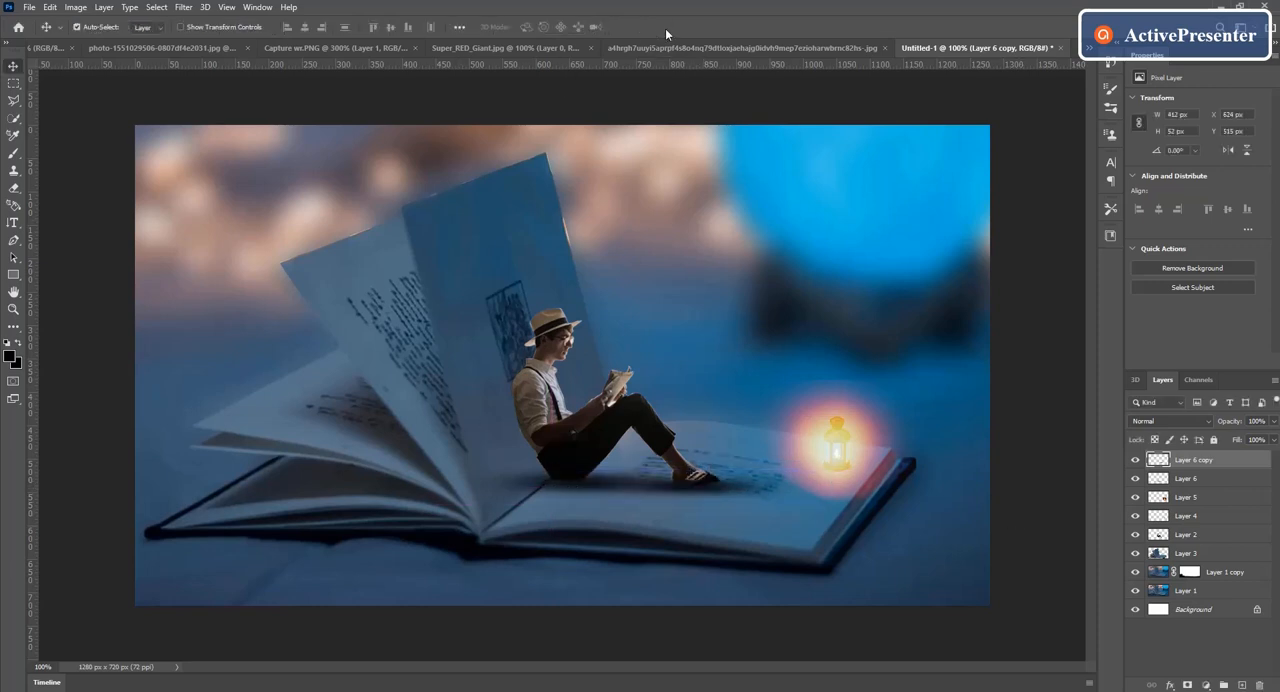
Step: Duplicate Layer 6, move the copy behind the man's back and rotate it 64.77° to follow the upright page
click(1183, 481)
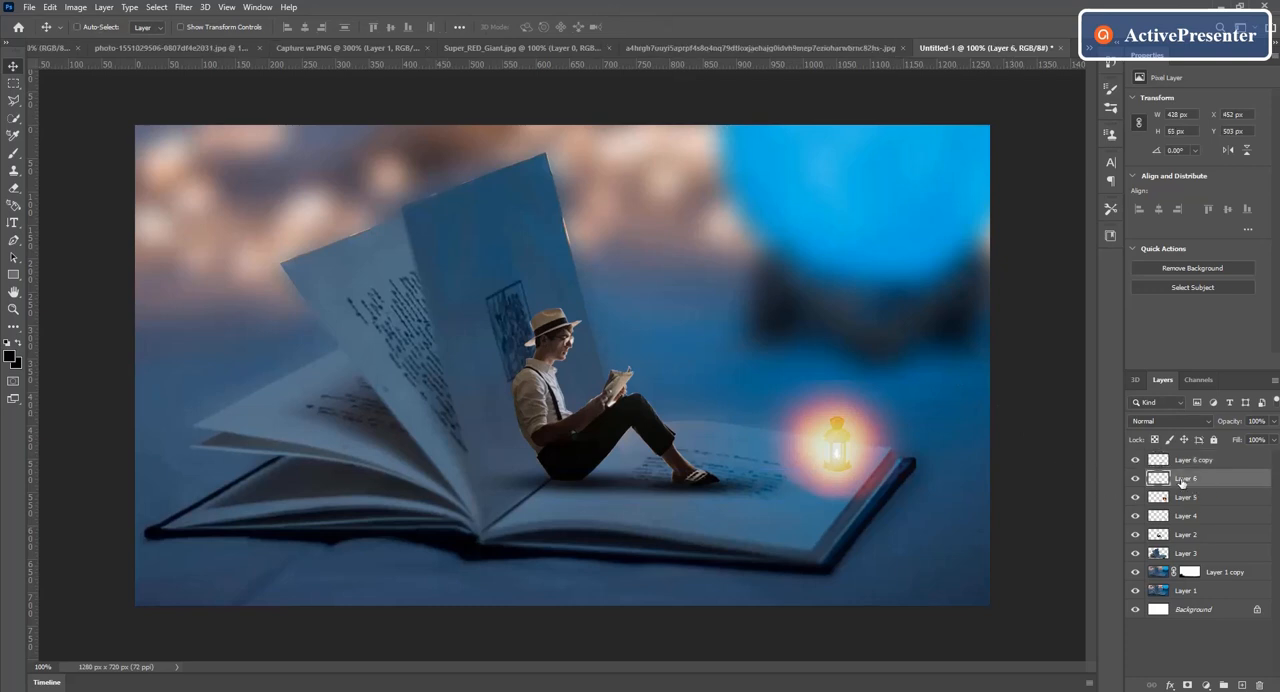
key(ctrl+j)
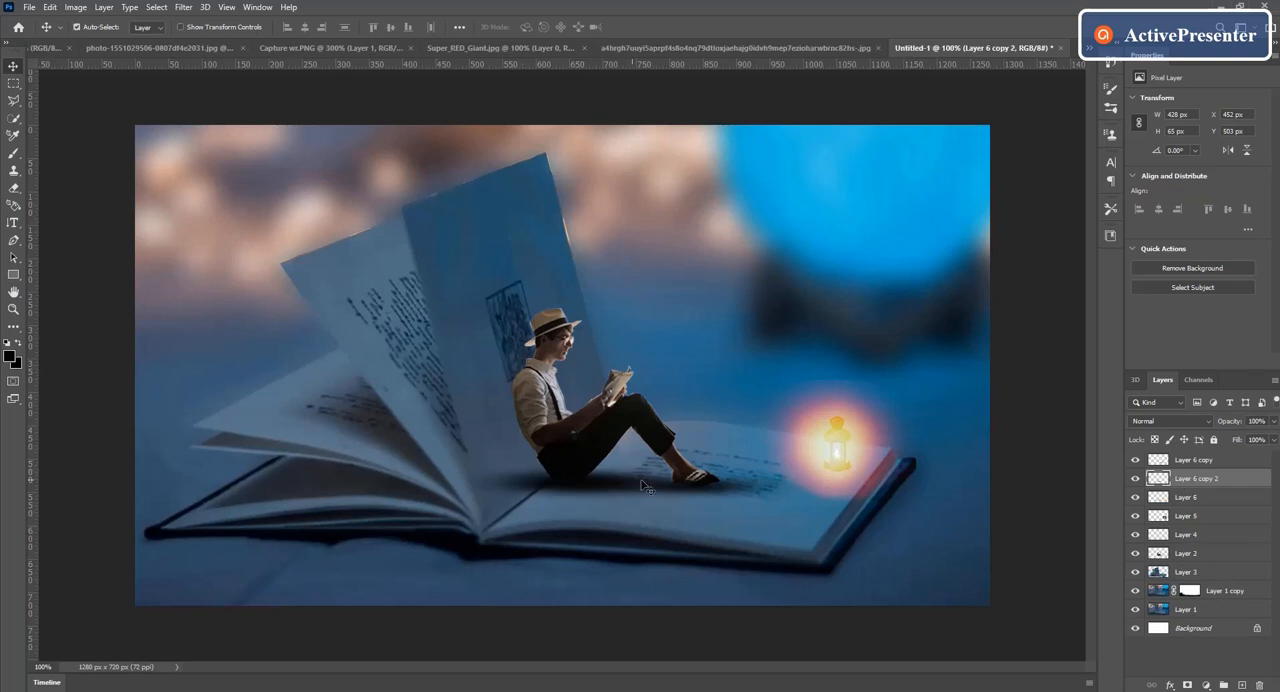
drag(594, 488, 517, 422)
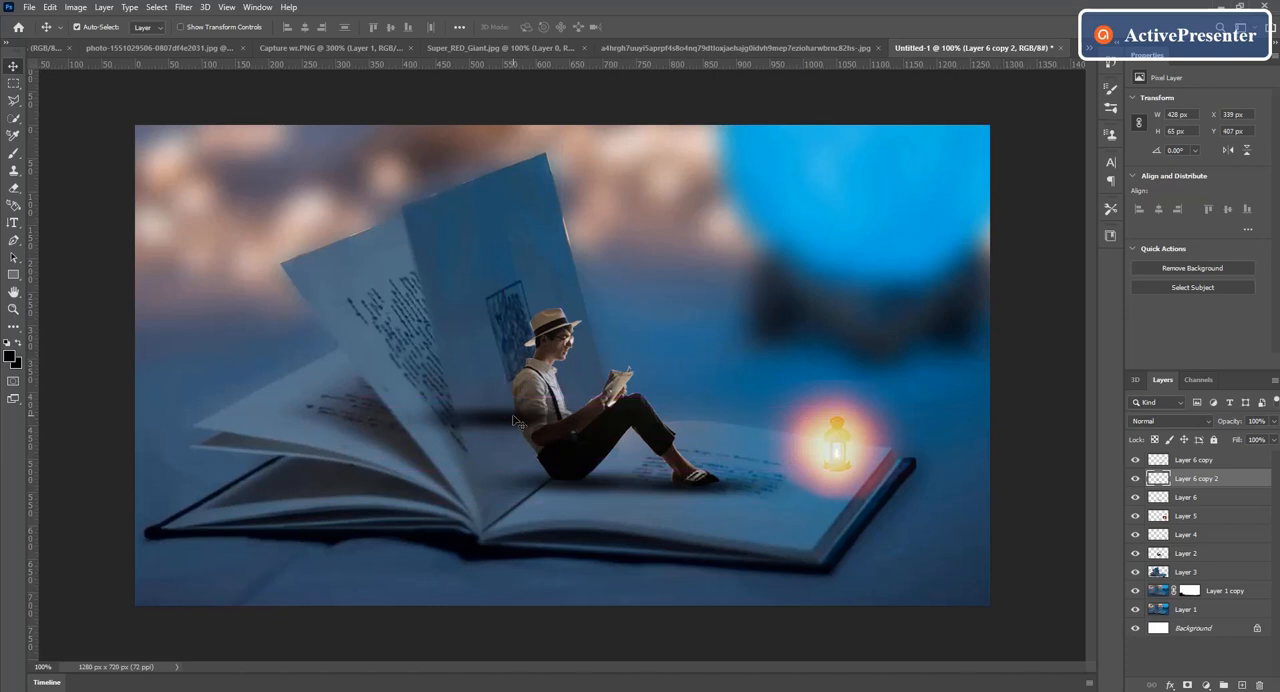
key(ctrl)
key(ctrl+t)
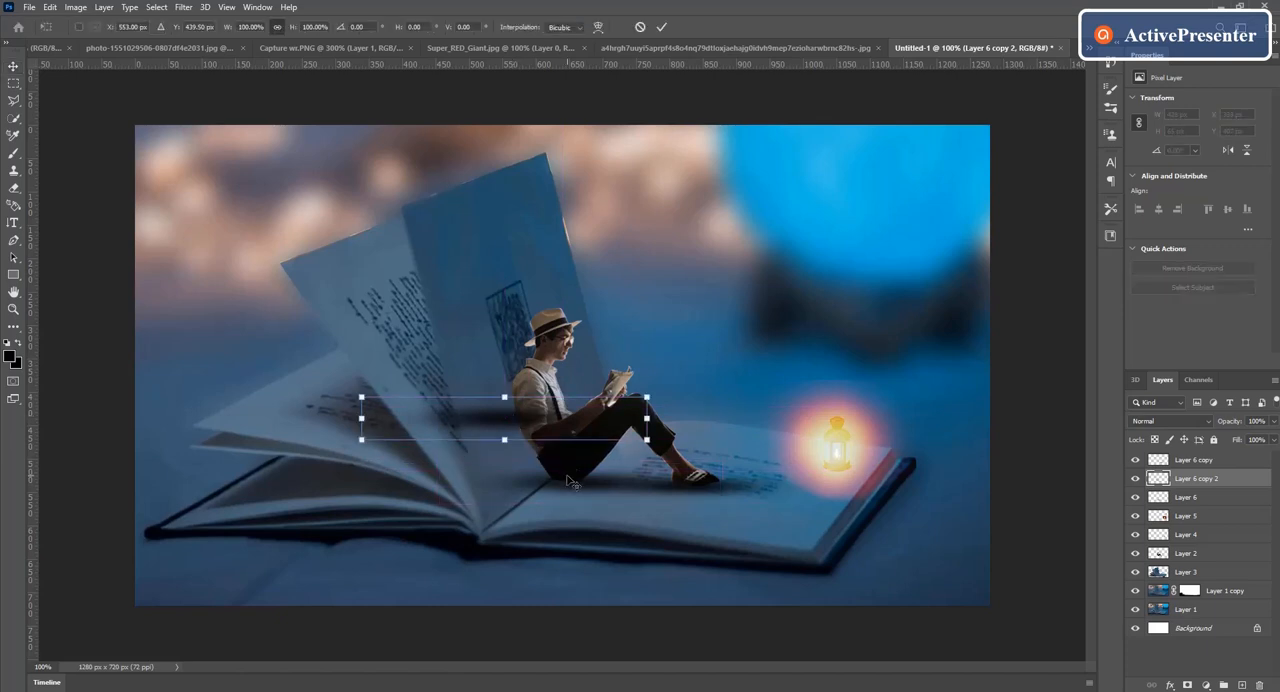
drag(682, 452, 545, 550)
drag(507, 431, 513, 425)
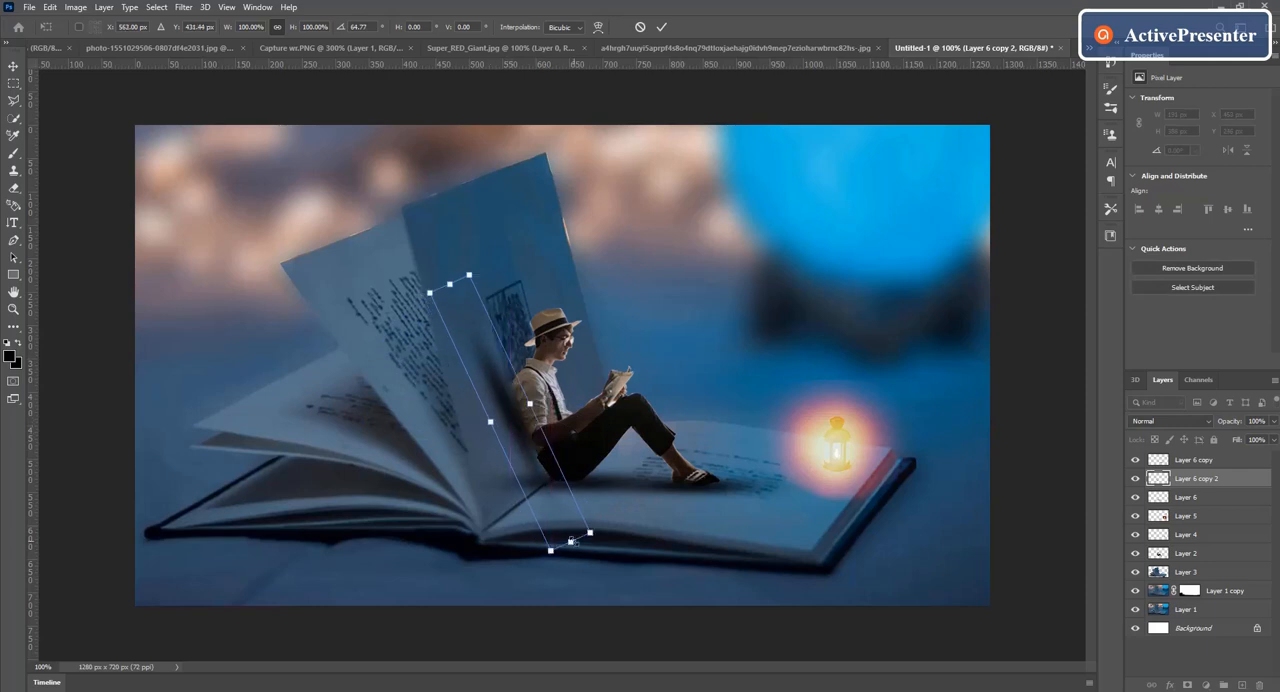
Step: Stretch the rotated shadow to about 133.60% width, position it along the man's back and apply the transform
drag(570, 541, 613, 595)
drag(546, 474, 528, 433)
drag(581, 562, 593, 587)
drag(506, 410, 494, 385)
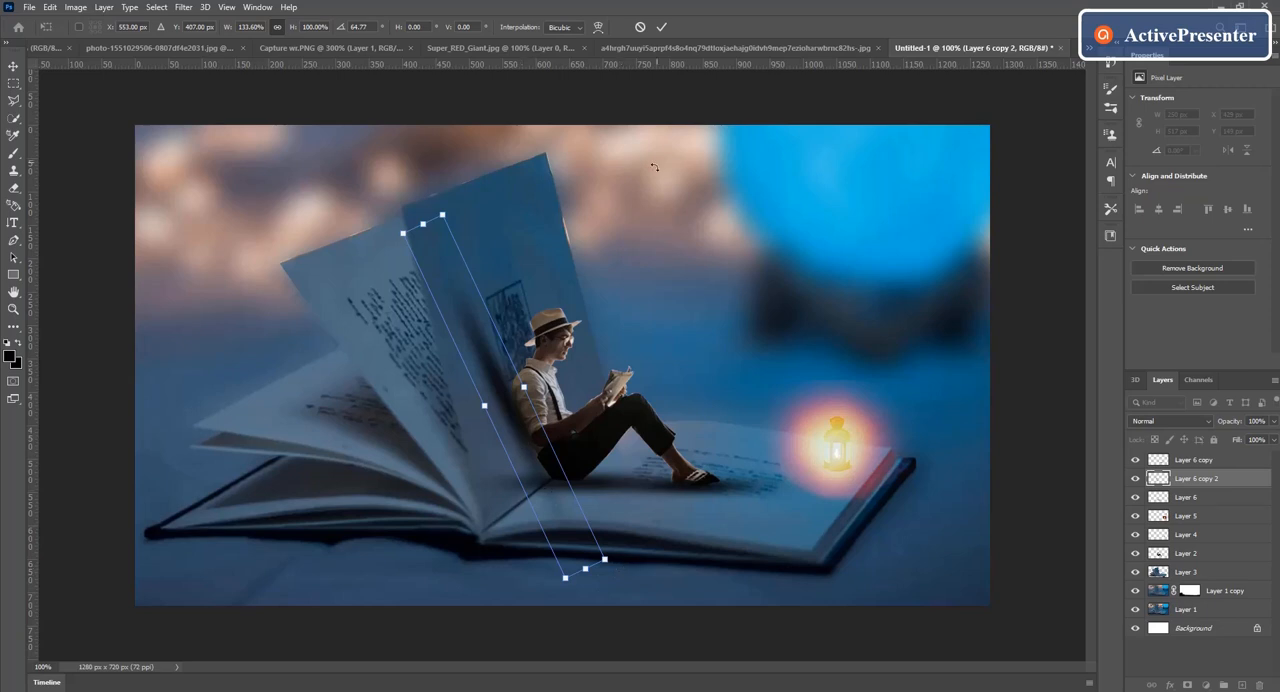
click(661, 27)
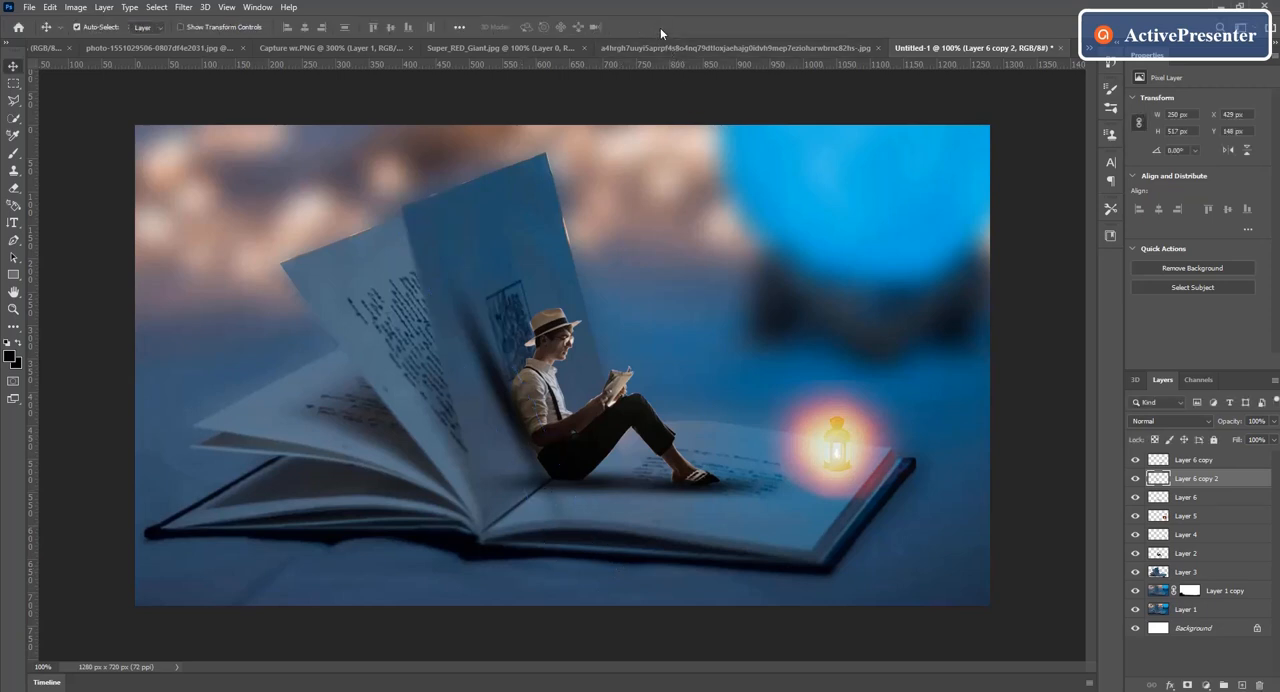
Step: Move the back shadow slightly down along the upright page and scale it to about 236 x 490 px
drag(524, 418, 531, 451)
key(ctrl)
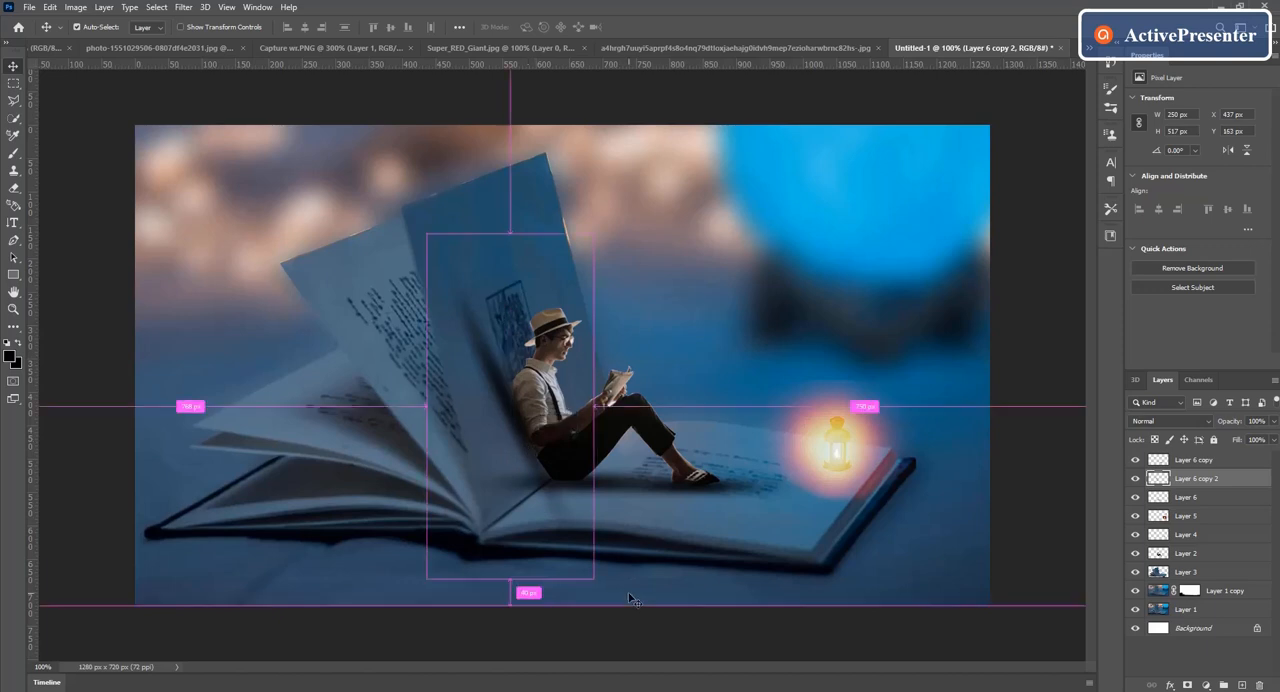
key(ctrl+t)
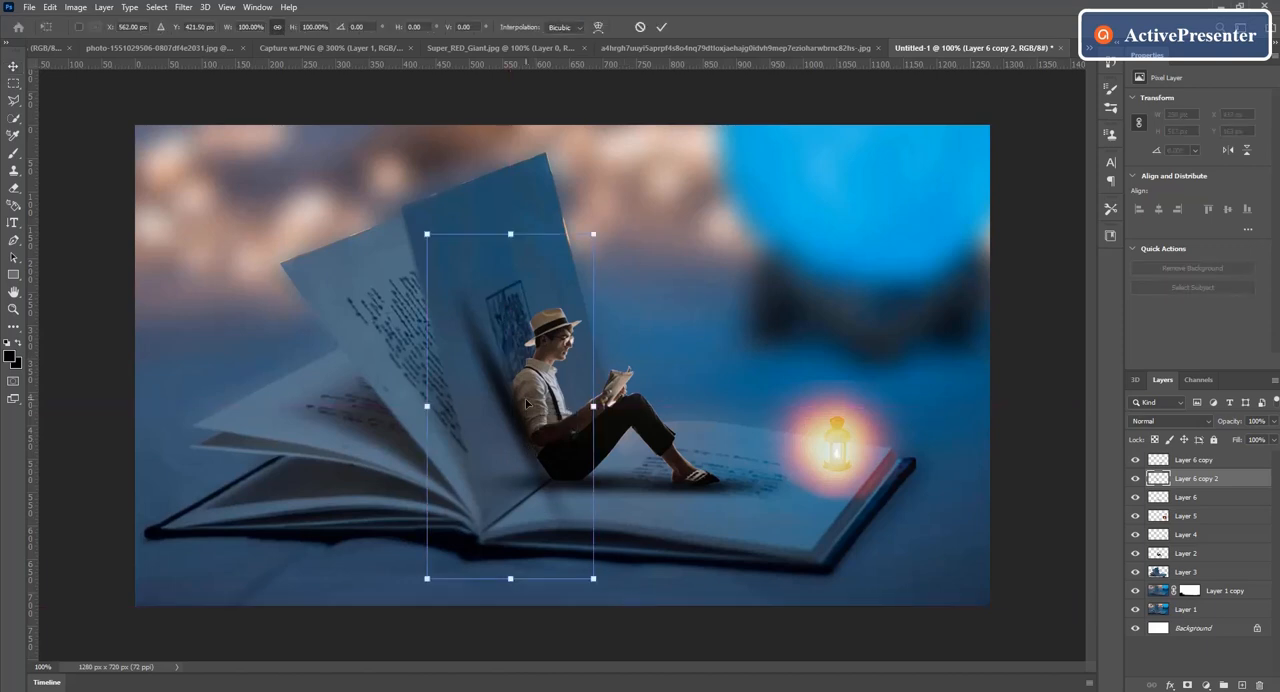
key(Return)
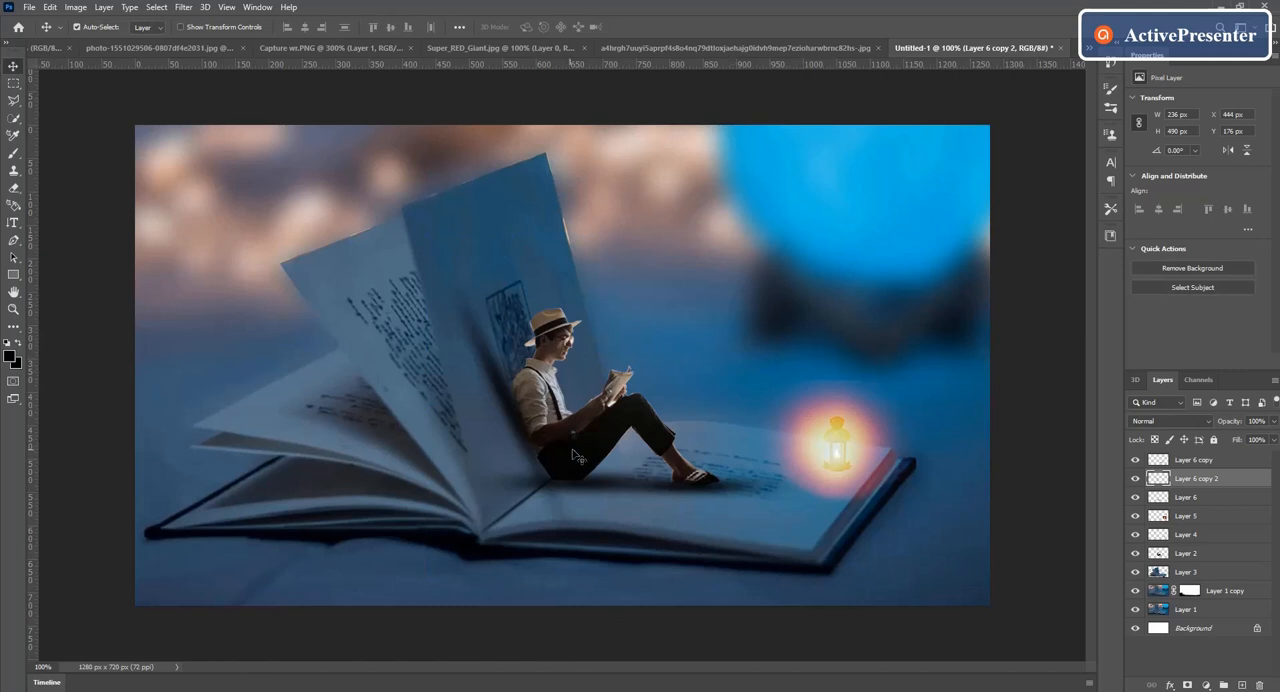
Step: Duplicate Layer 6 to deepen the shadow under the man, and move the shoe shadow, Layer 6 copy, beneath the lantern
click(1209, 499)
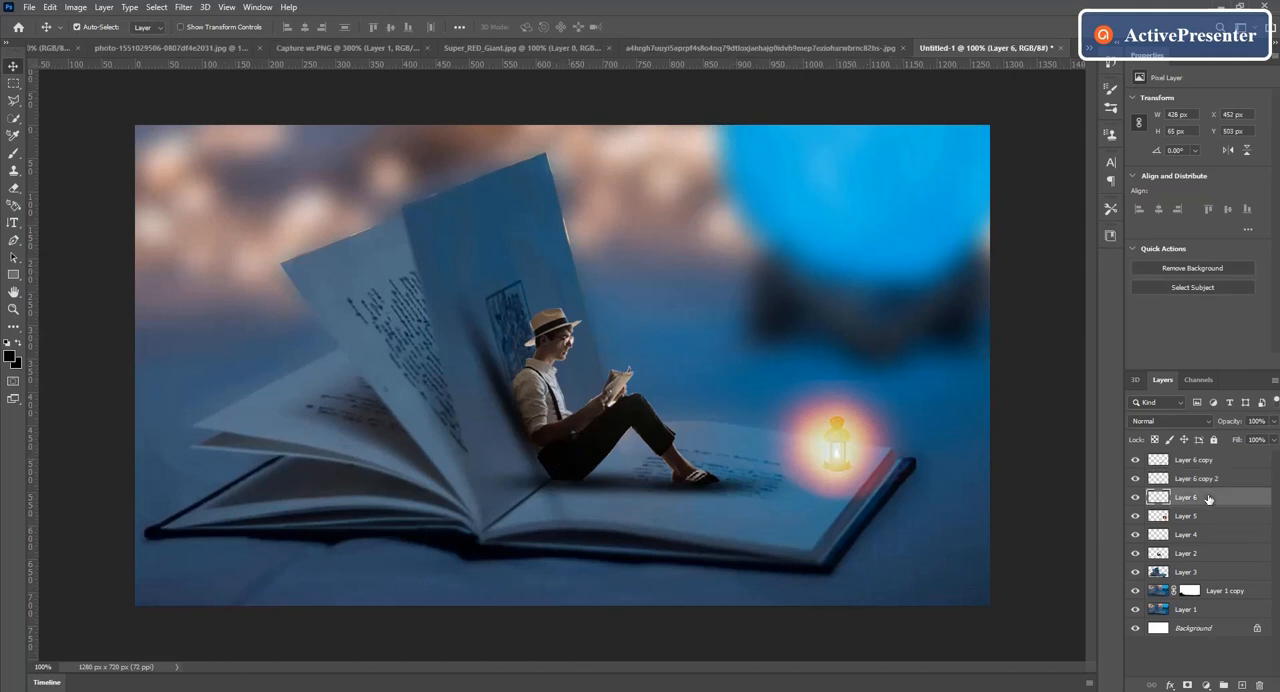
key(ctrl+j)
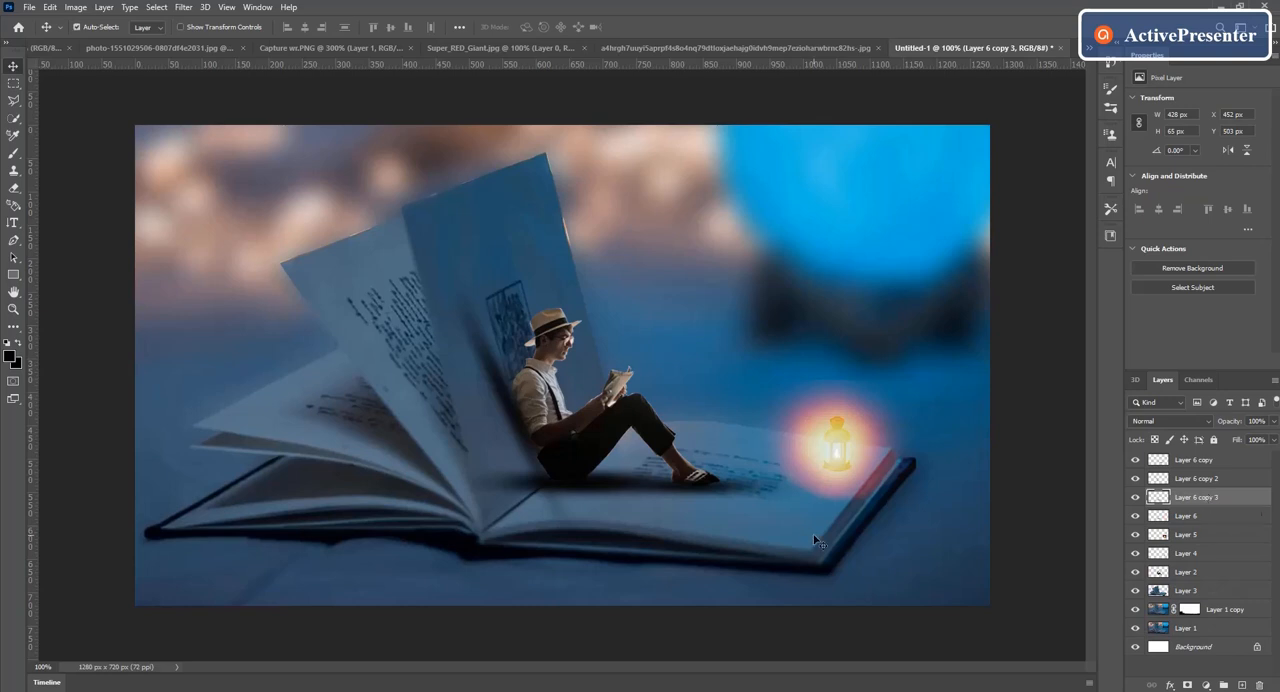
drag(610, 496, 750, 472)
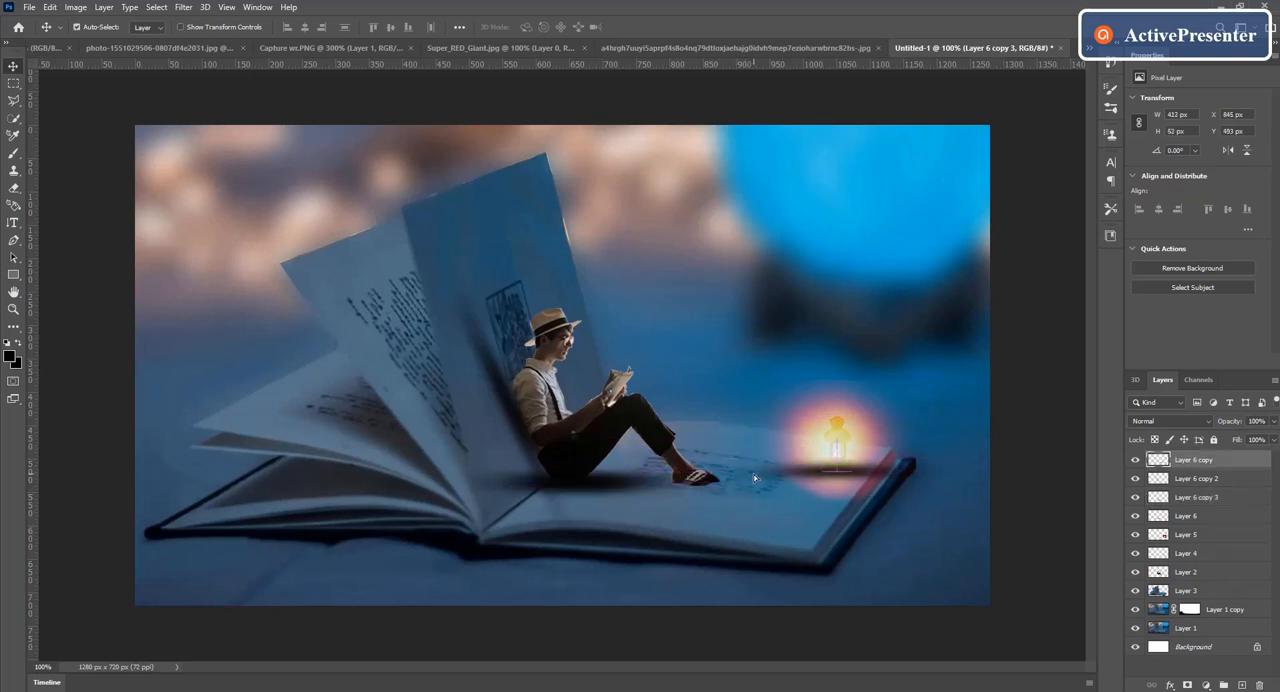
drag(850, 472, 851, 480)
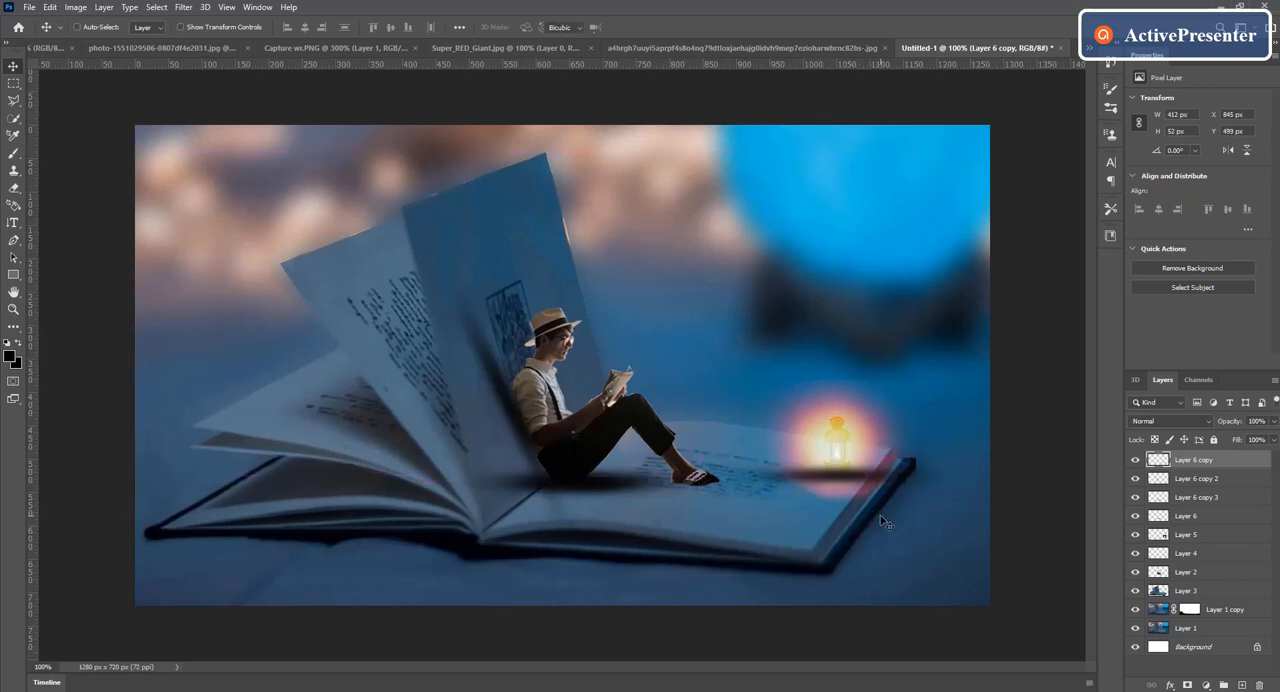
Step: Free-transform the shadow beneath the lantern to about 447 x 136 px, center it under the lantern's base and apply the transform
key(ctrl+t)
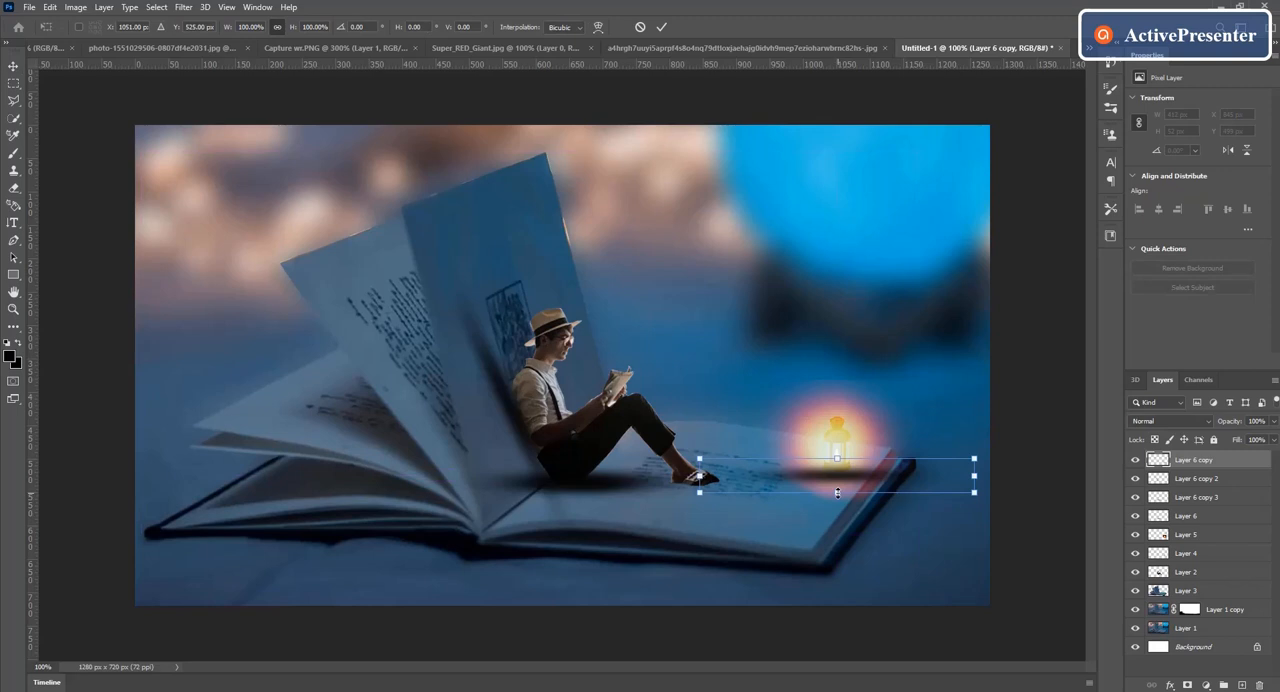
drag(837, 492, 838, 529)
drag(841, 506, 841, 495)
drag(699, 486, 771, 482)
drag(889, 483, 841, 528)
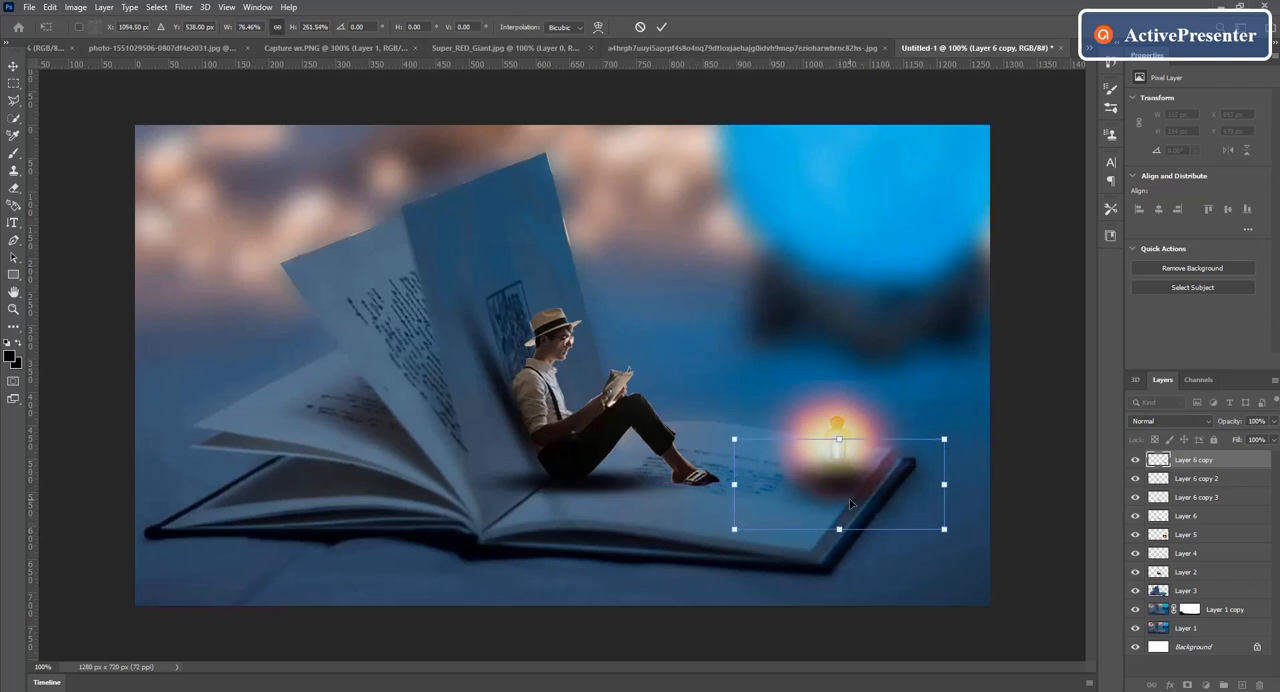
drag(944, 484, 957, 484)
drag(871, 484, 848, 492)
click(661, 27)
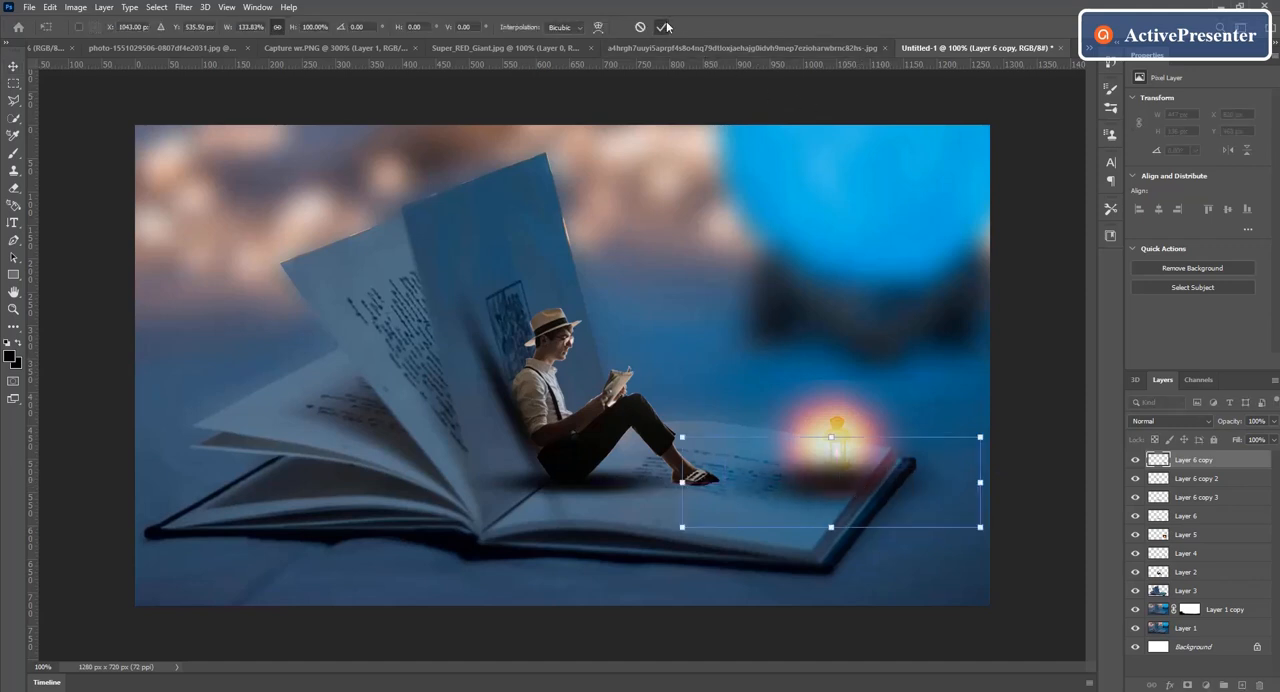
click(661, 27)
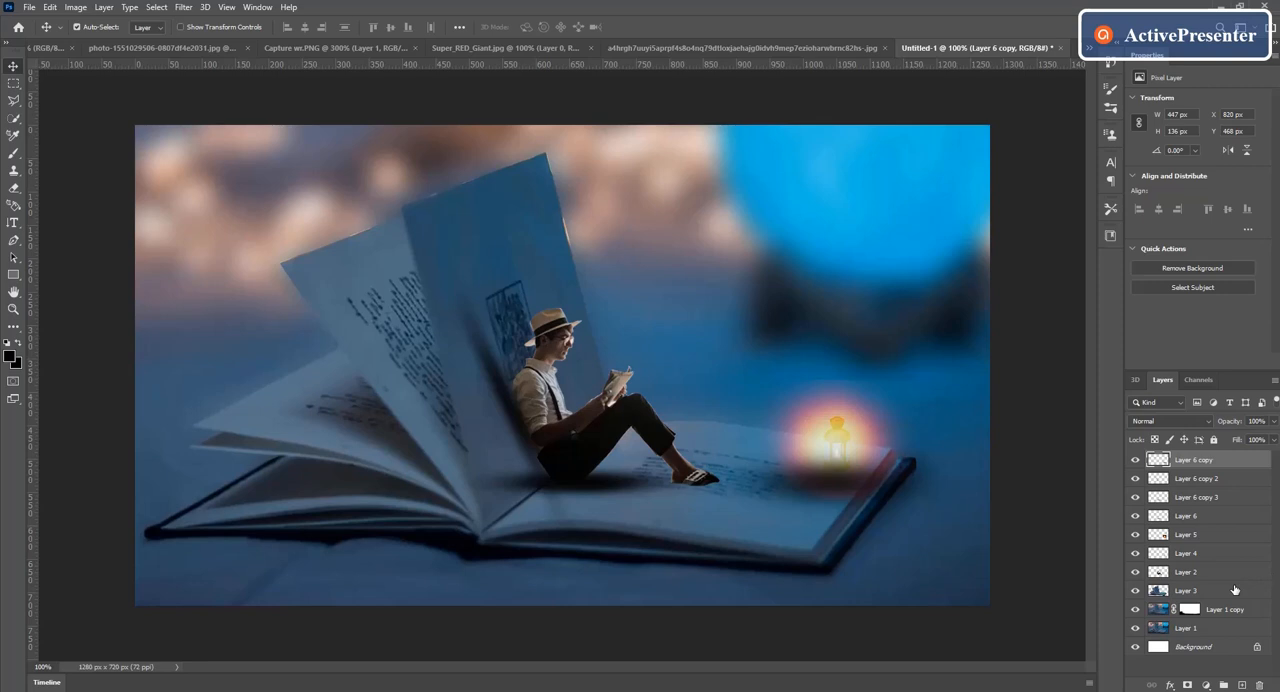
Step: Add a new layer directly above Layer 3 and set the foreground color to warm orange #eeaf04
click(1167, 592)
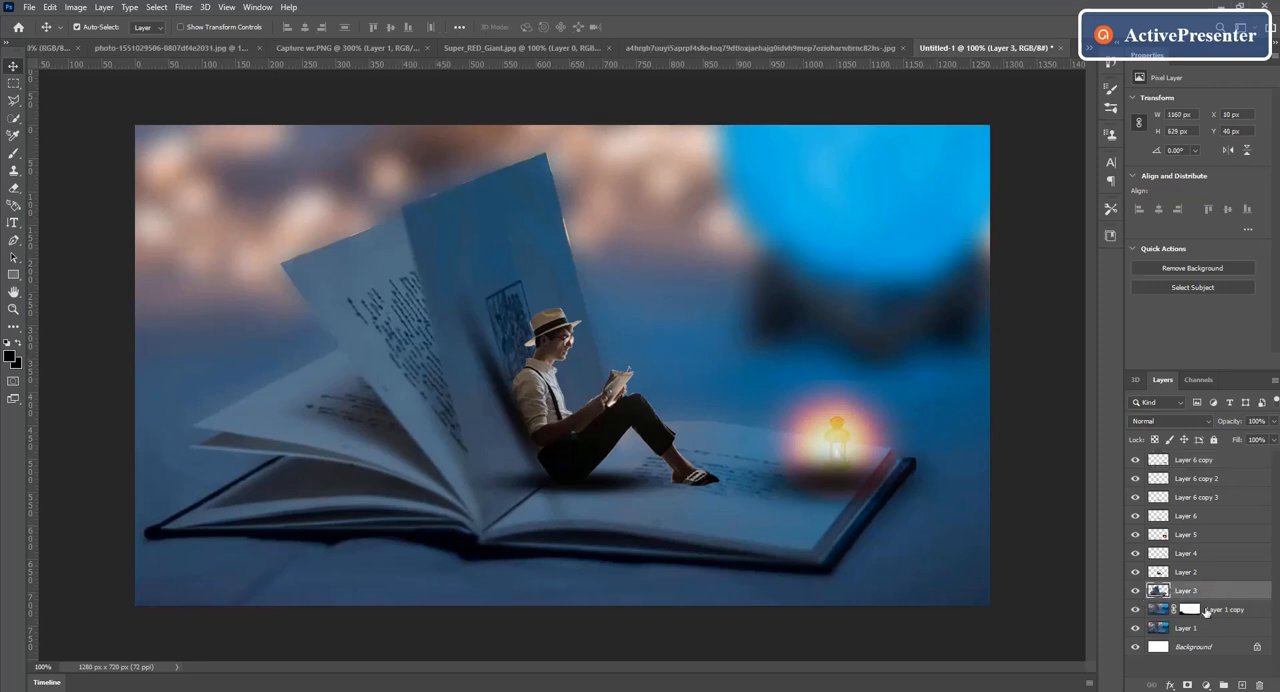
click(1244, 685)
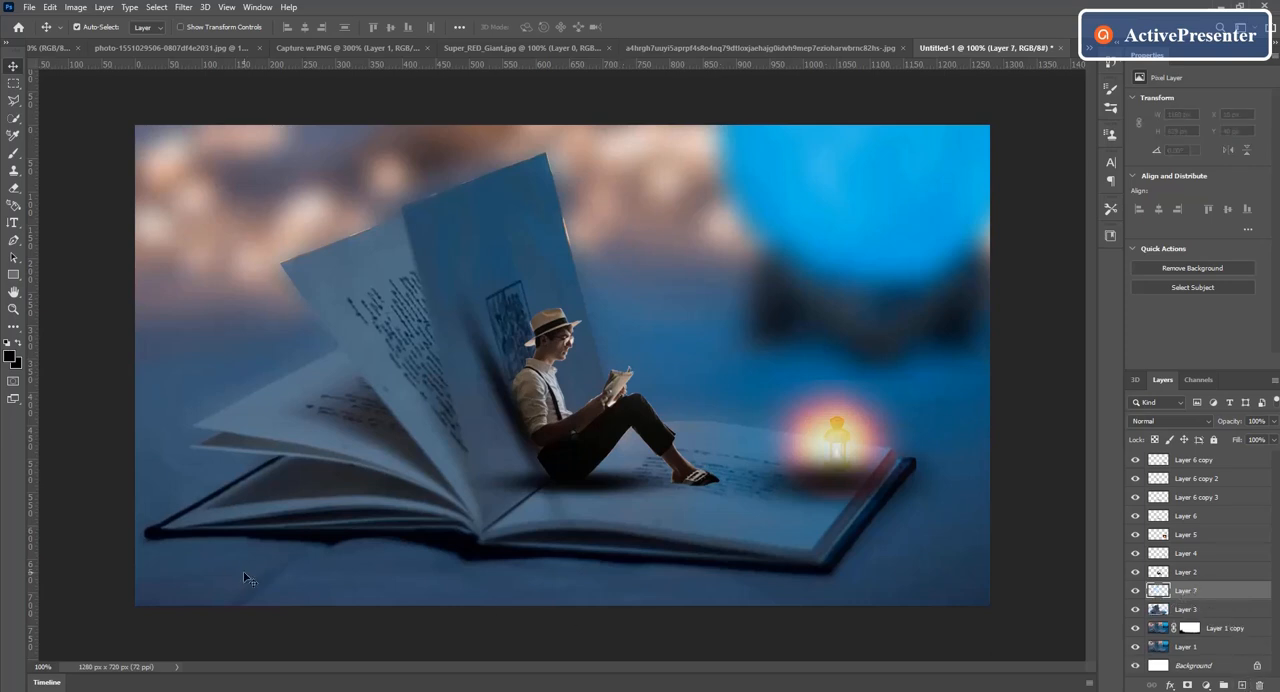
click(11, 358)
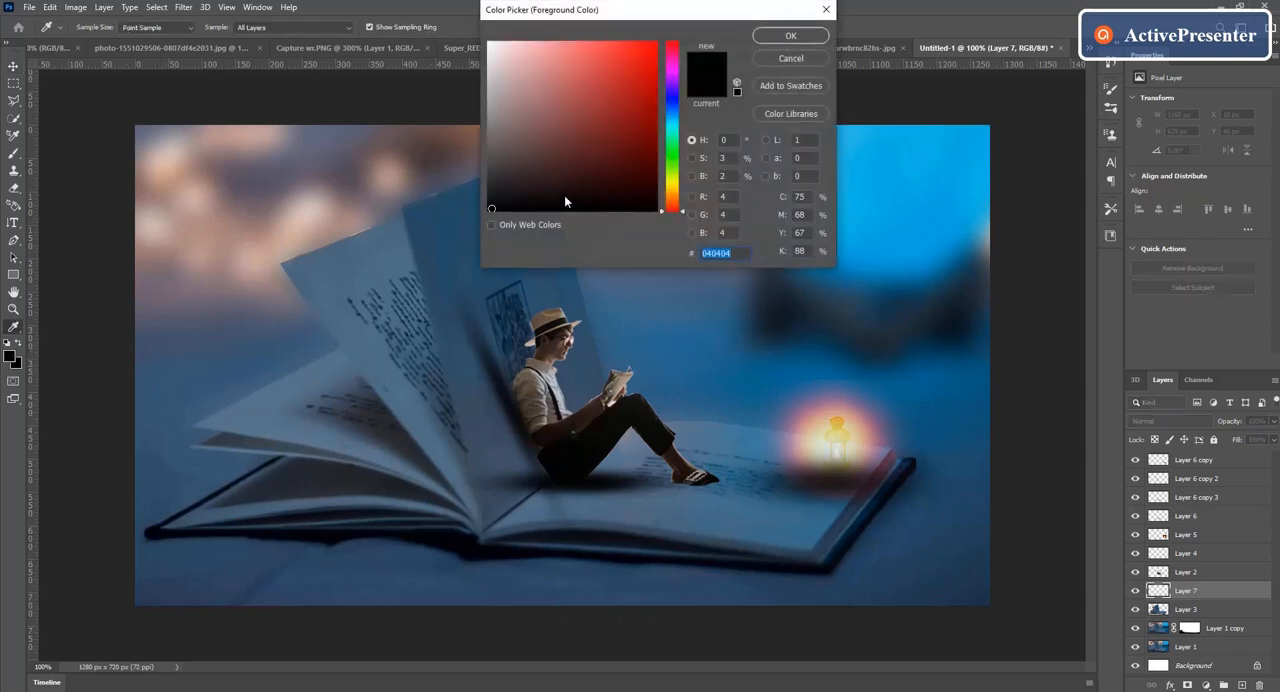
click(674, 194)
click(674, 185)
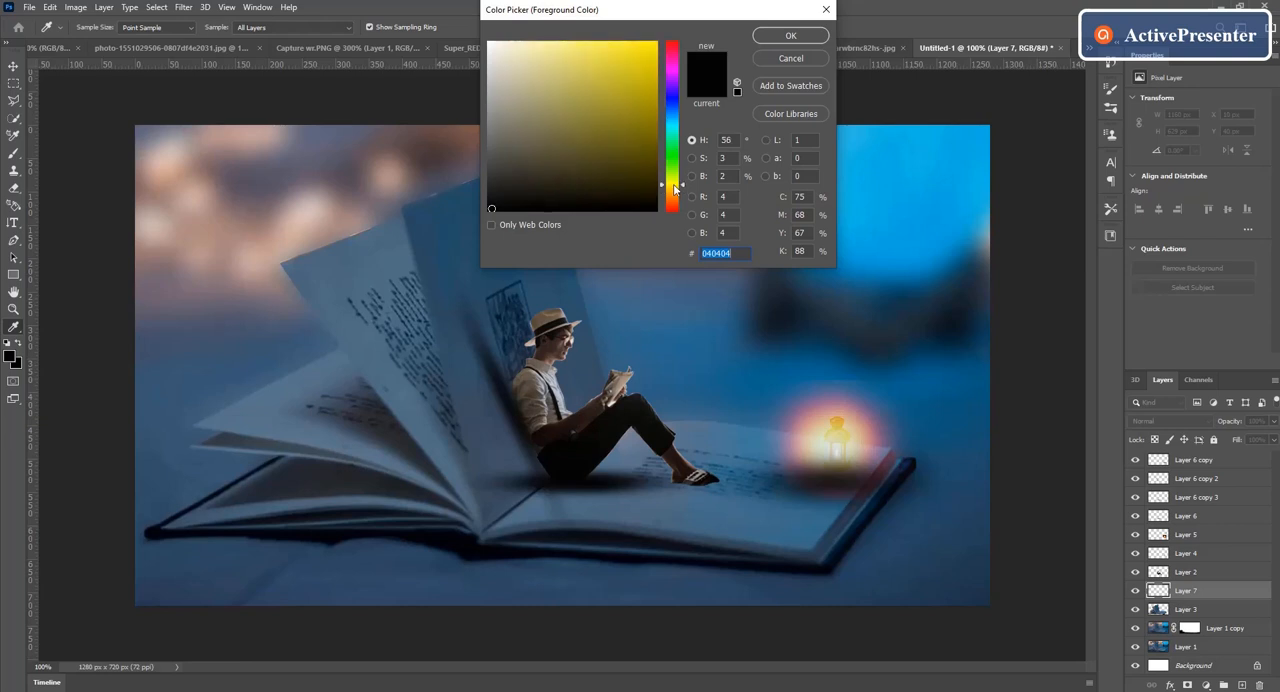
click(674, 190)
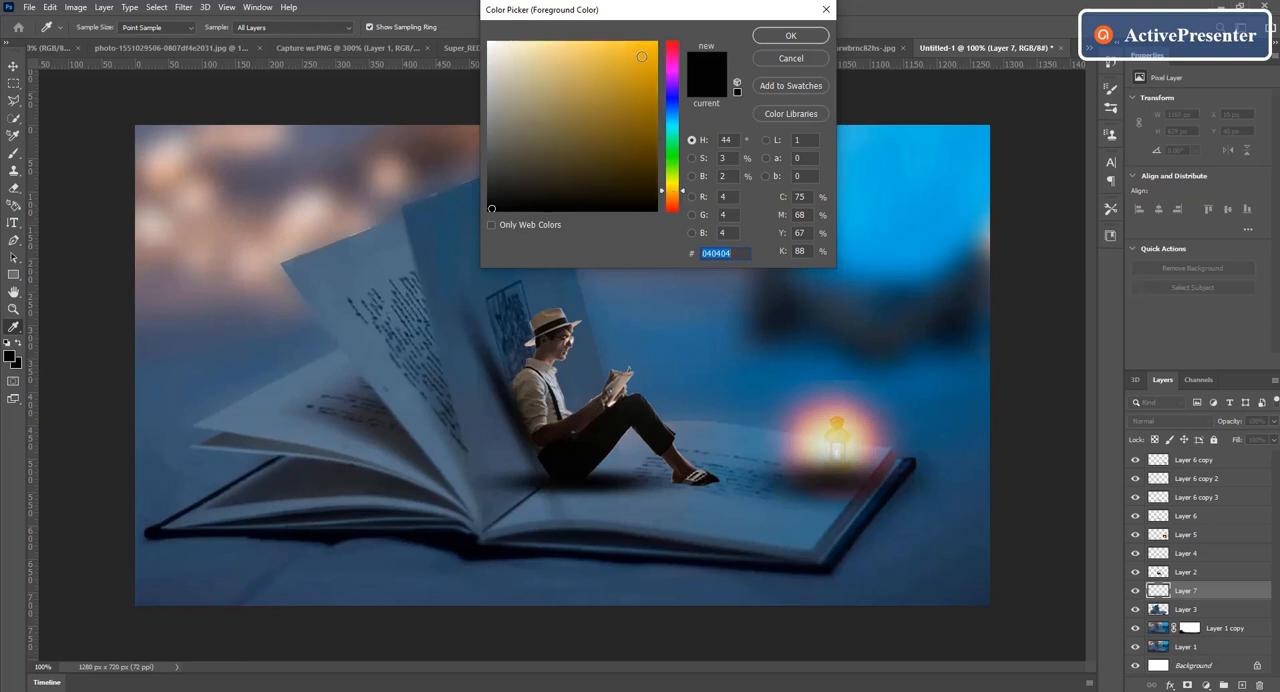
click(655, 52)
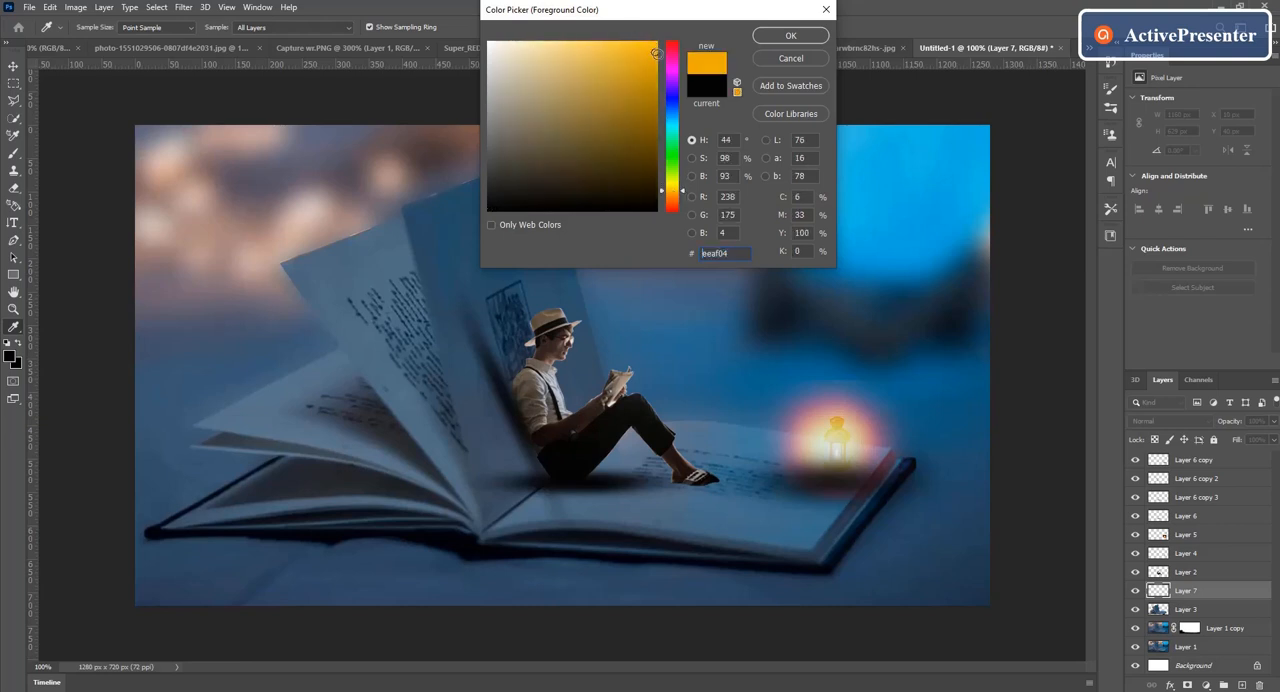
click(790, 36)
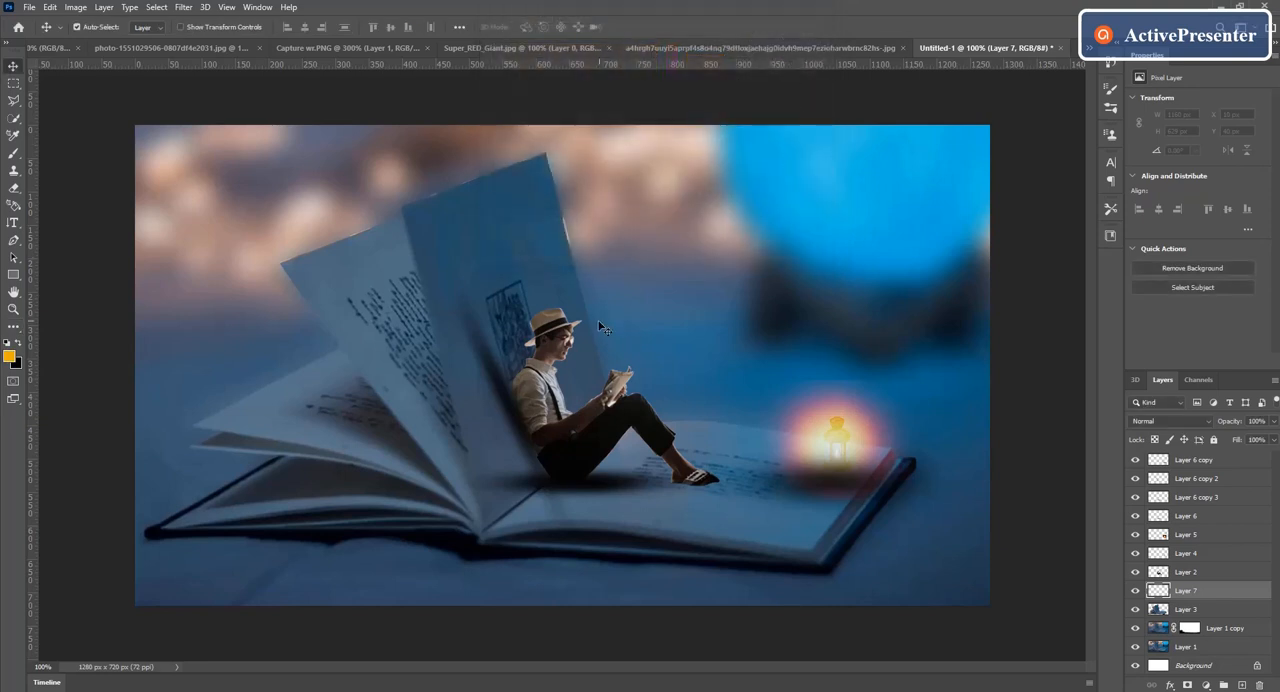
Step: Paint a soft orange glow with a 175 px brush from the lantern across the page and around the seated man
click(15, 151)
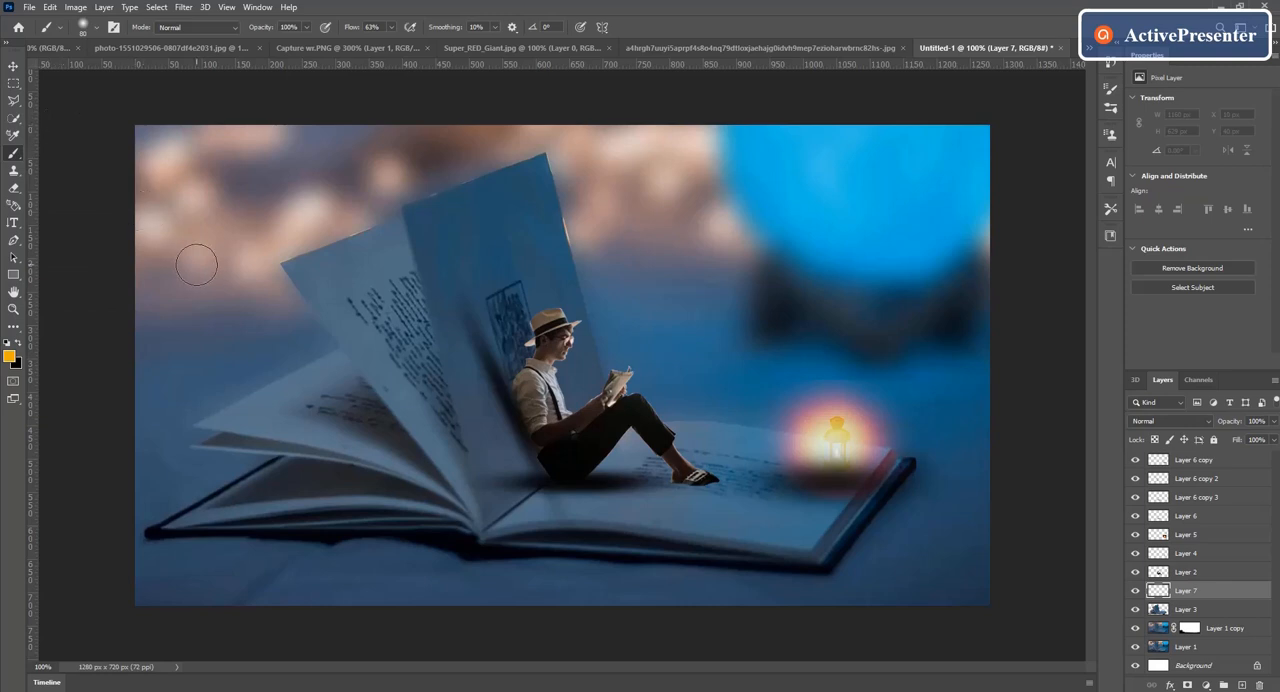
key(bracketright)
key(bracketright)
key(bracketright)
key(bracketright)
mouse_move(514, 294)
mouse_down()
mouse_move(580, 306)
mouse_move(651, 372)
mouse_move(748, 420)
mouse_move(880, 430)
mouse_move(860, 455)
mouse_move(680, 435)
mouse_move(563, 378)
mouse_move(513, 325)
mouse_up()
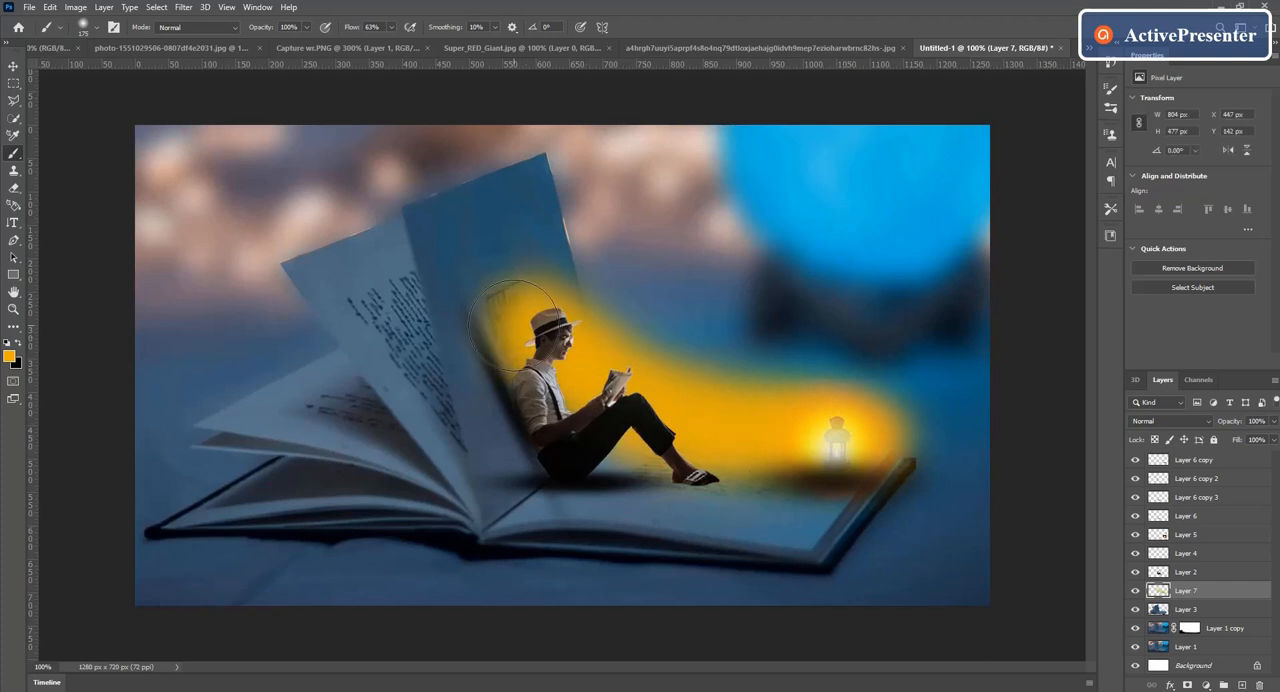
mouse_move(803, 491)
mouse_down()
mouse_move(605, 430)
mouse_move(527, 355)
mouse_move(508, 365)
mouse_move(525, 335)
mouse_move(483, 320)
mouse_move(470, 370)
mouse_move(560, 410)
mouse_up()
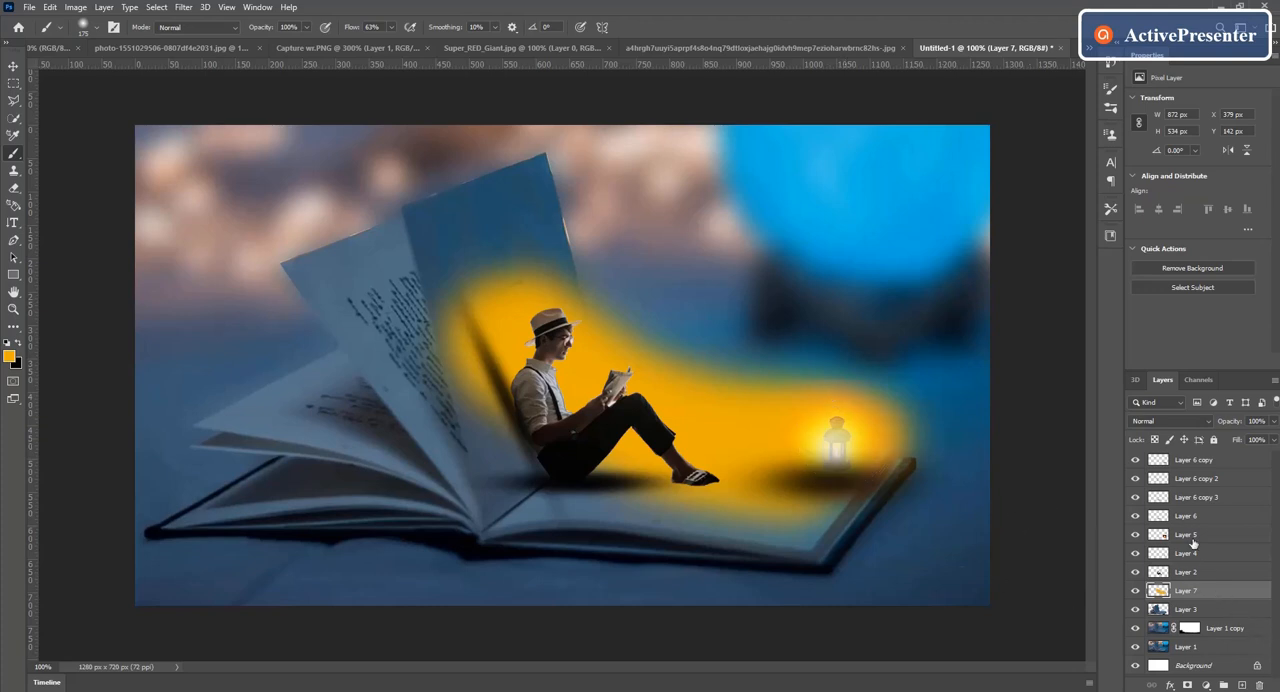
Step: Set the orange glow on Layer 7 to Soft Light, duplicate it, and extend the copy's glow on the upright page behind the man
click(1205, 420)
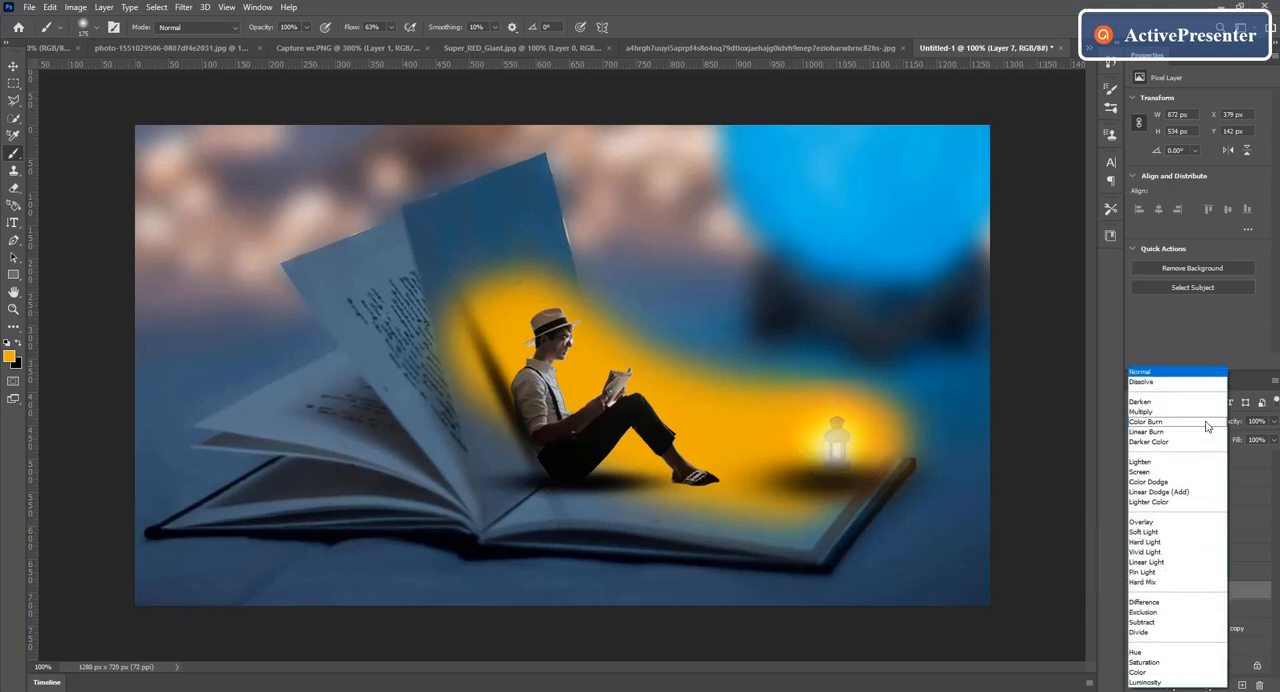
click(1155, 535)
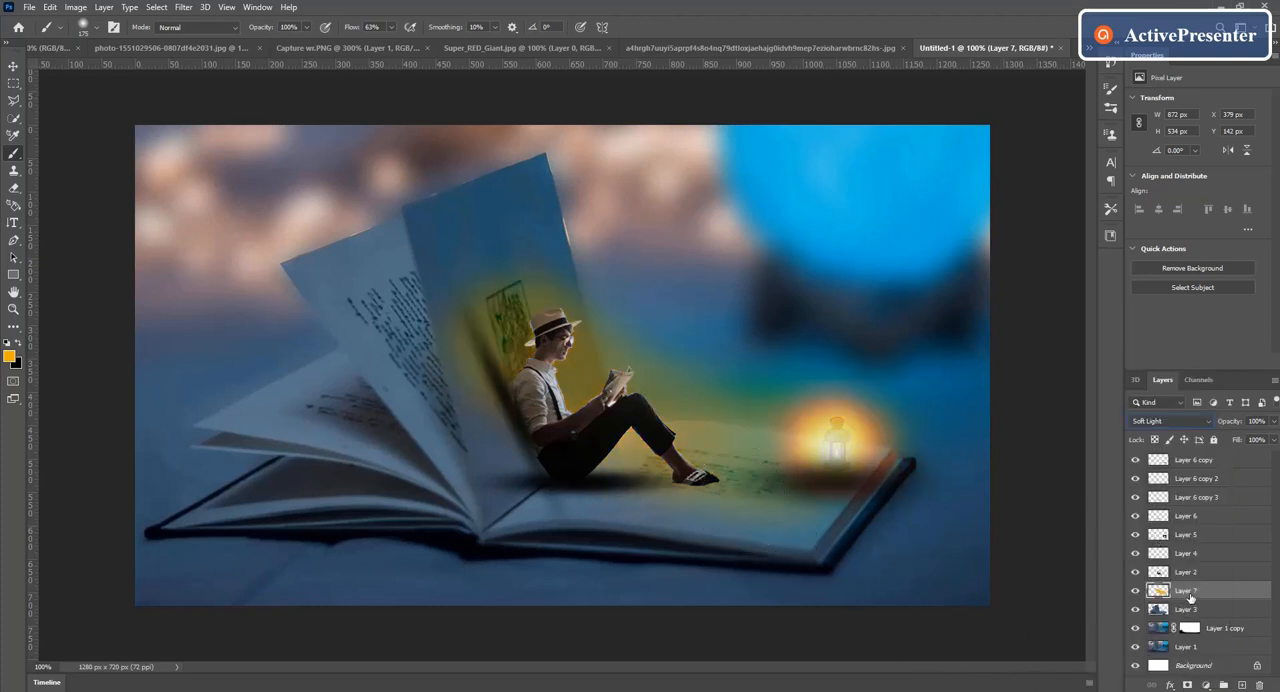
key(ctrl+j)
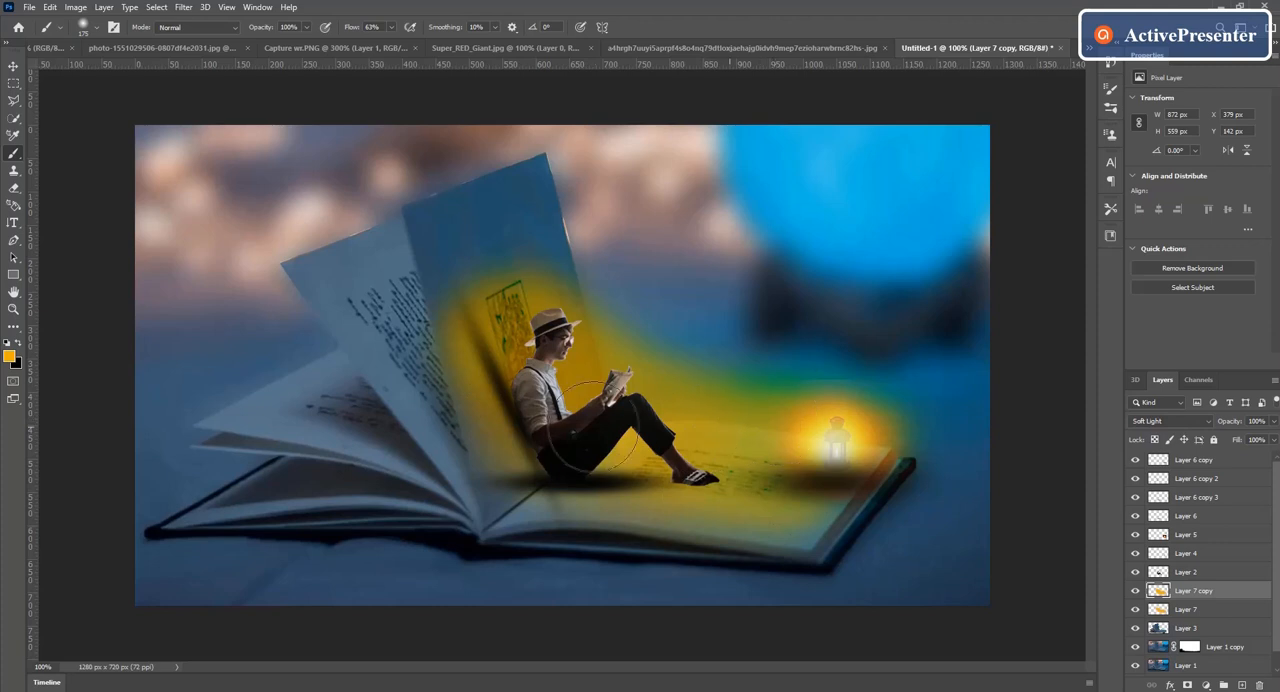
click(482, 291)
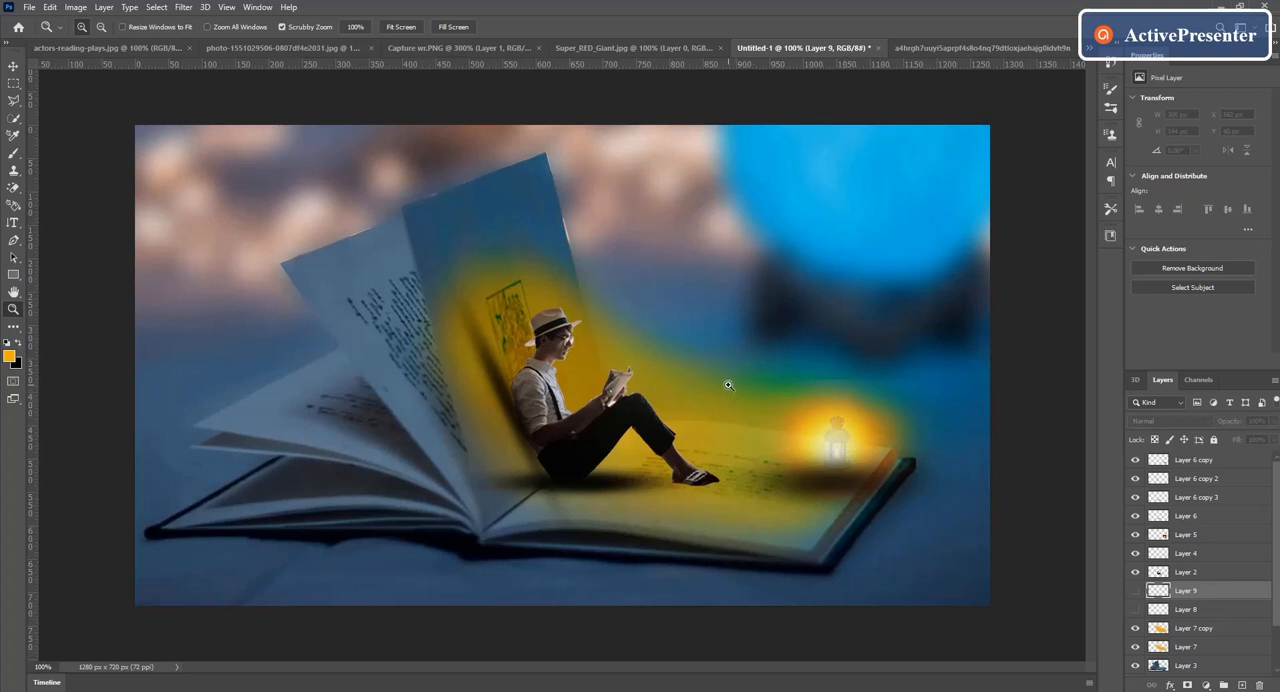
Step: Add a layer mask to Layer 7 copy and paint it black with a soft brush to hide the glow spilling above the book
click(1200, 632)
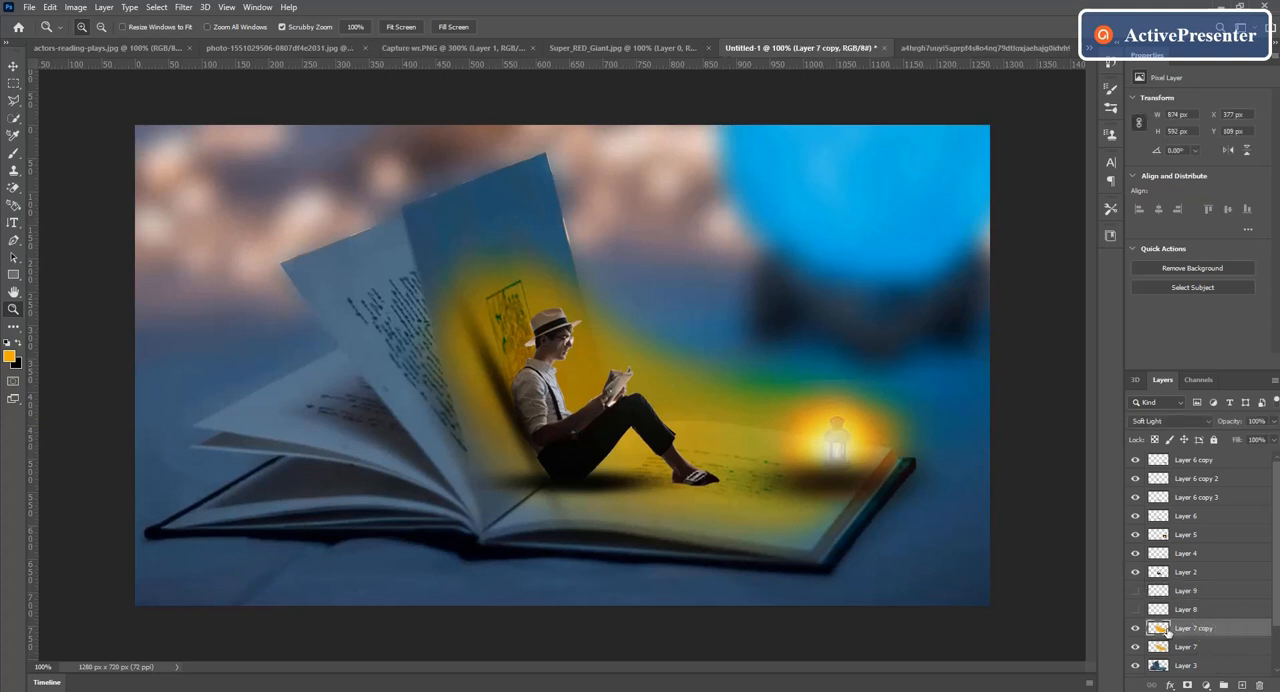
click(1188, 686)
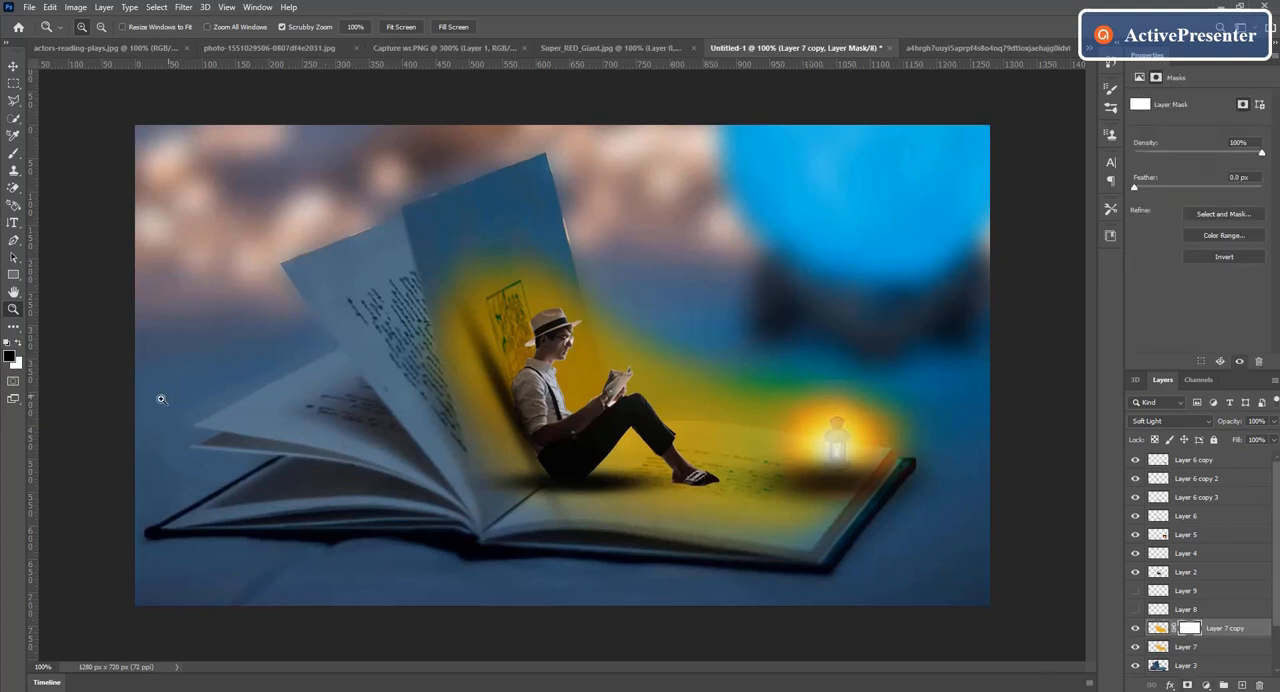
click(13, 155)
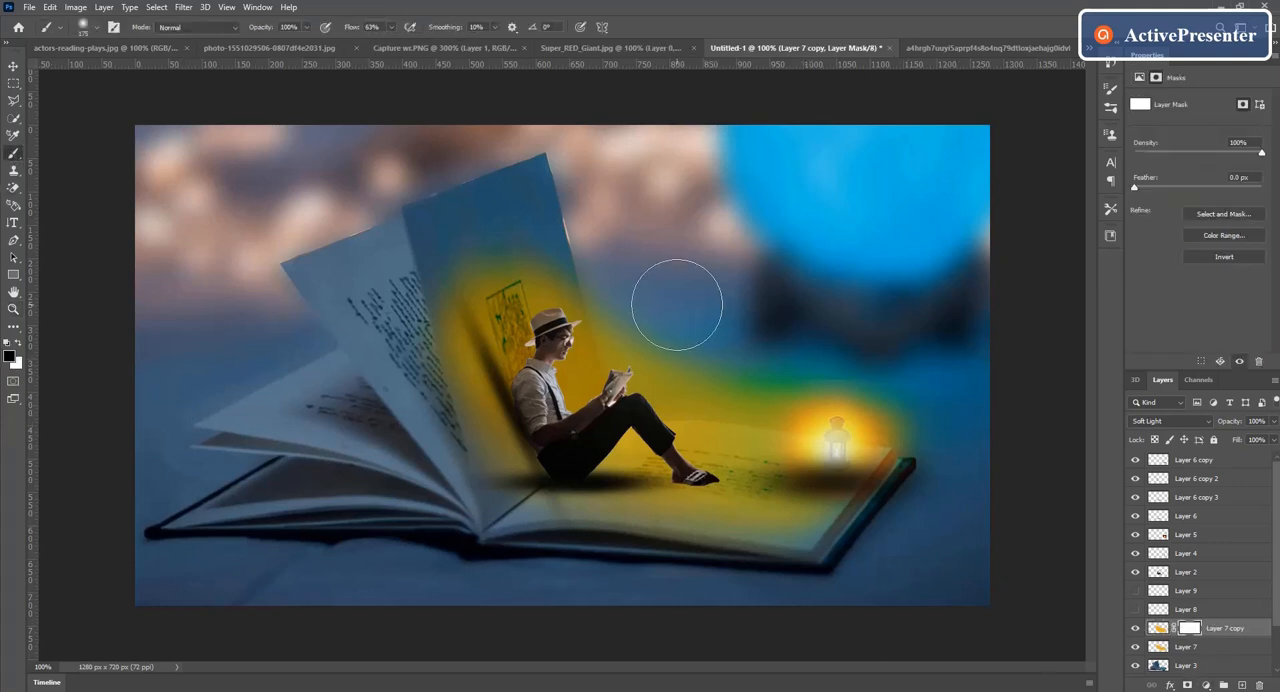
mouse_move(691, 336)
mouse_down()
mouse_move(731, 346)
mouse_move(705, 373)
mouse_move(760, 372)
mouse_up()
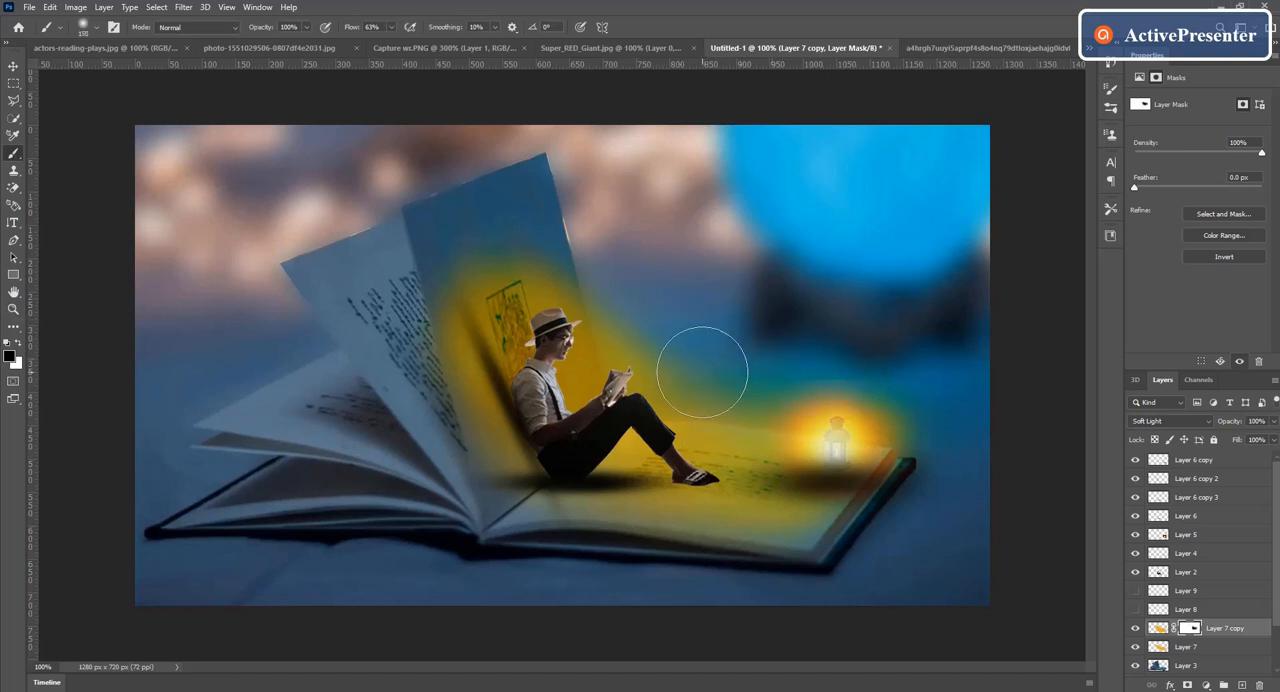
key(bracketleft)
key(bracketleft)
key(bracketleft)
key(bracketleft)
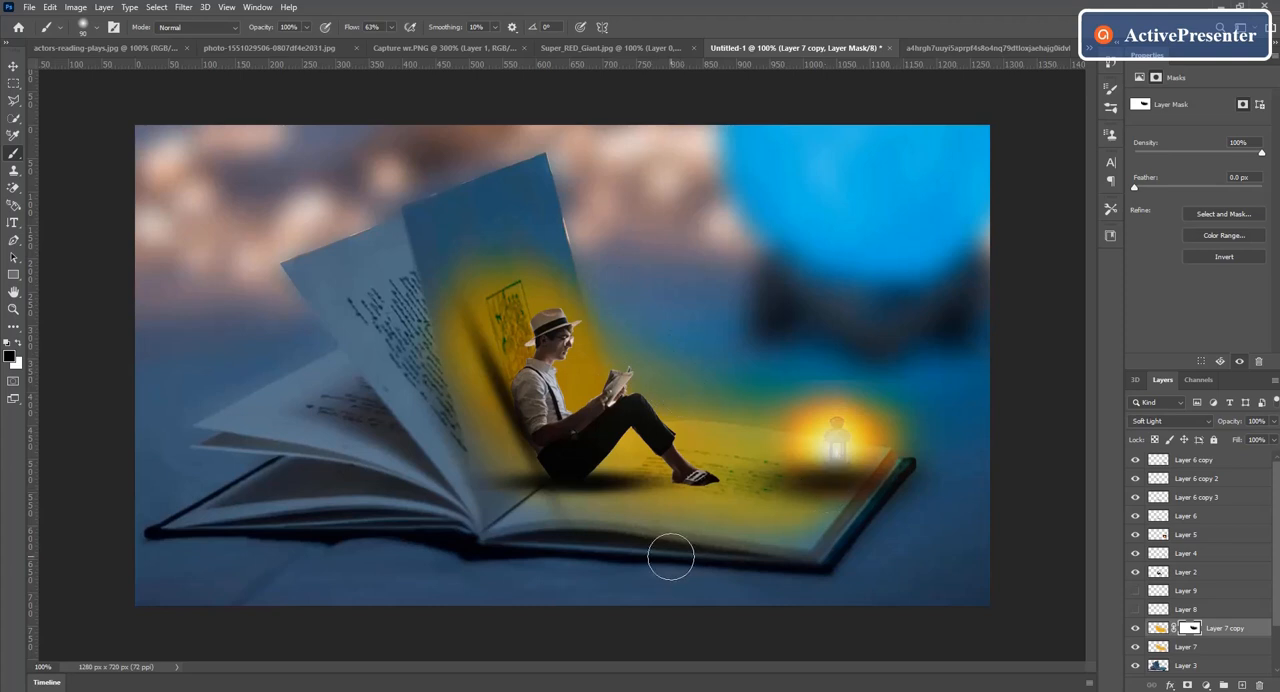
Step: Scale the masked glow on Layer 7 copy to 111.37%, reposition it over the upright page and apply the transform
key(ctrl+t)
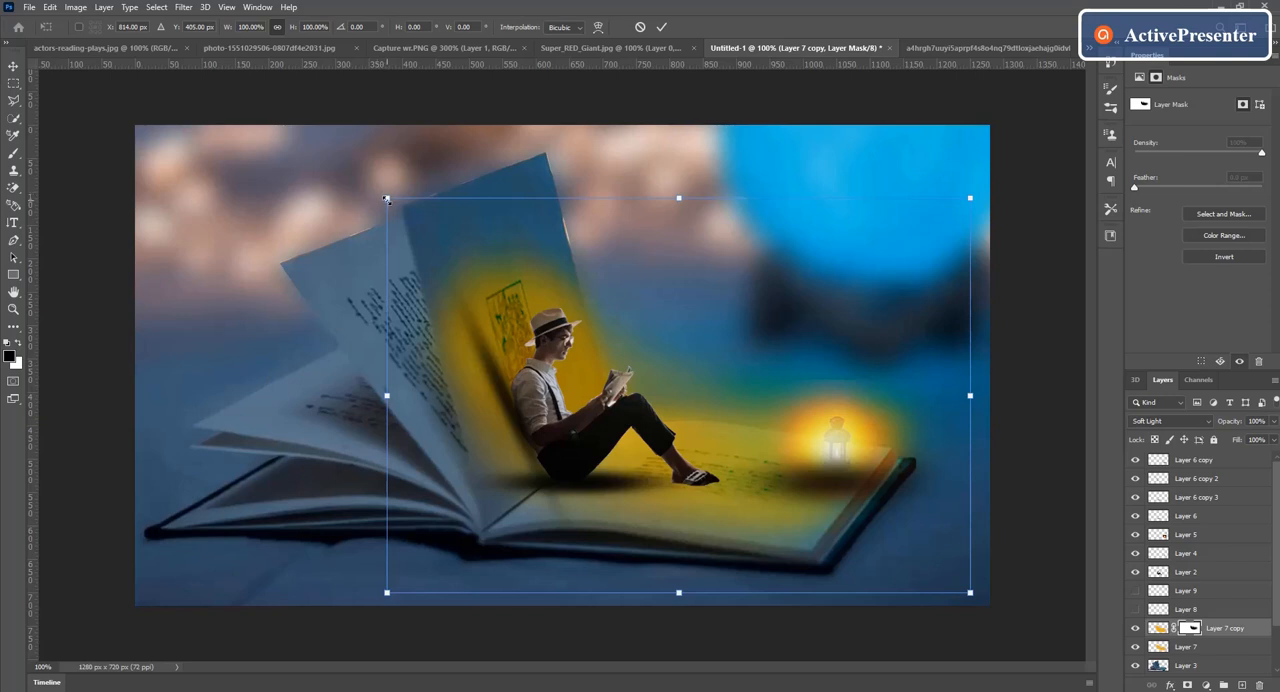
drag(386, 198, 350, 190)
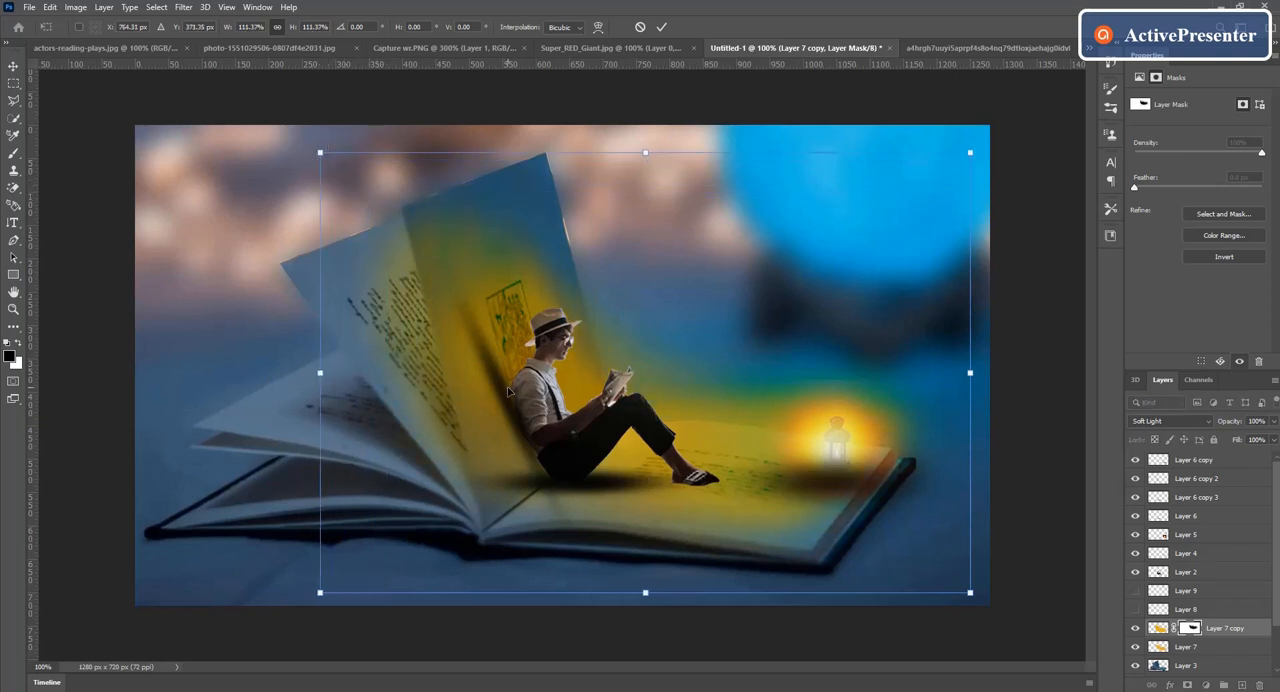
drag(508, 390, 528, 387)
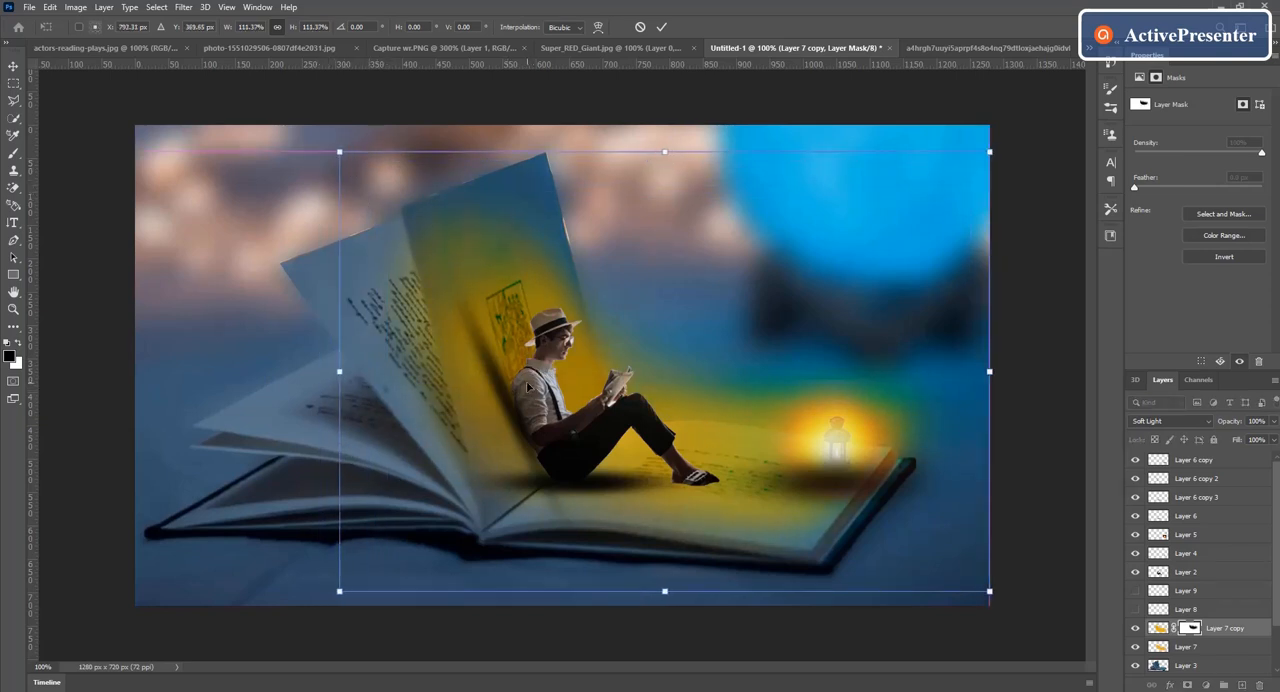
click(662, 27)
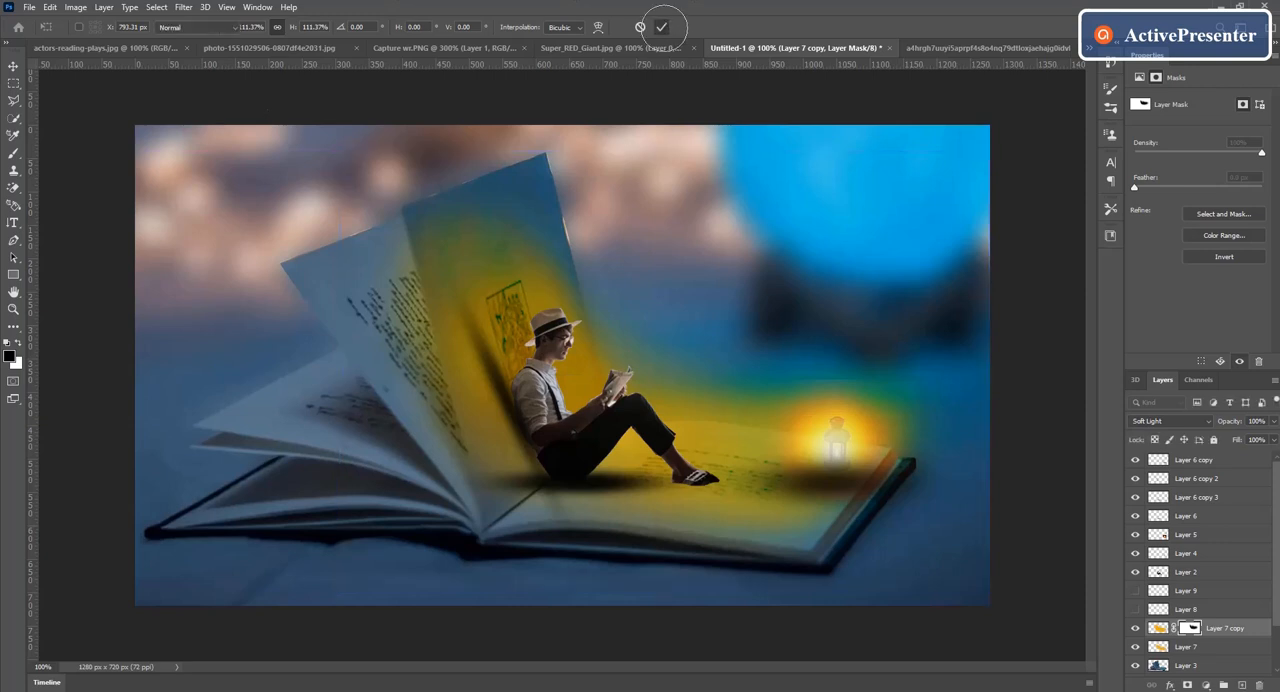
Step: Mask out the glow spilling past the pages on Layer 7 copy, and on Layer 7 through a new layer mask
key(b)
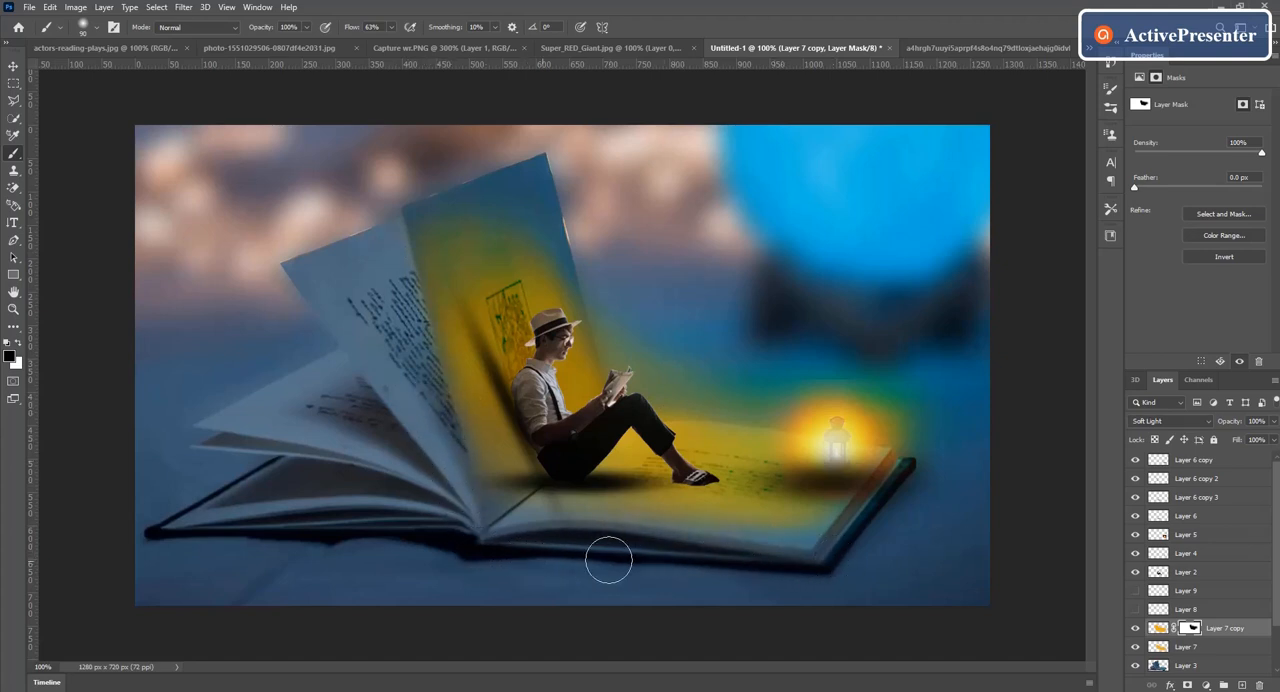
drag(787, 562, 748, 568)
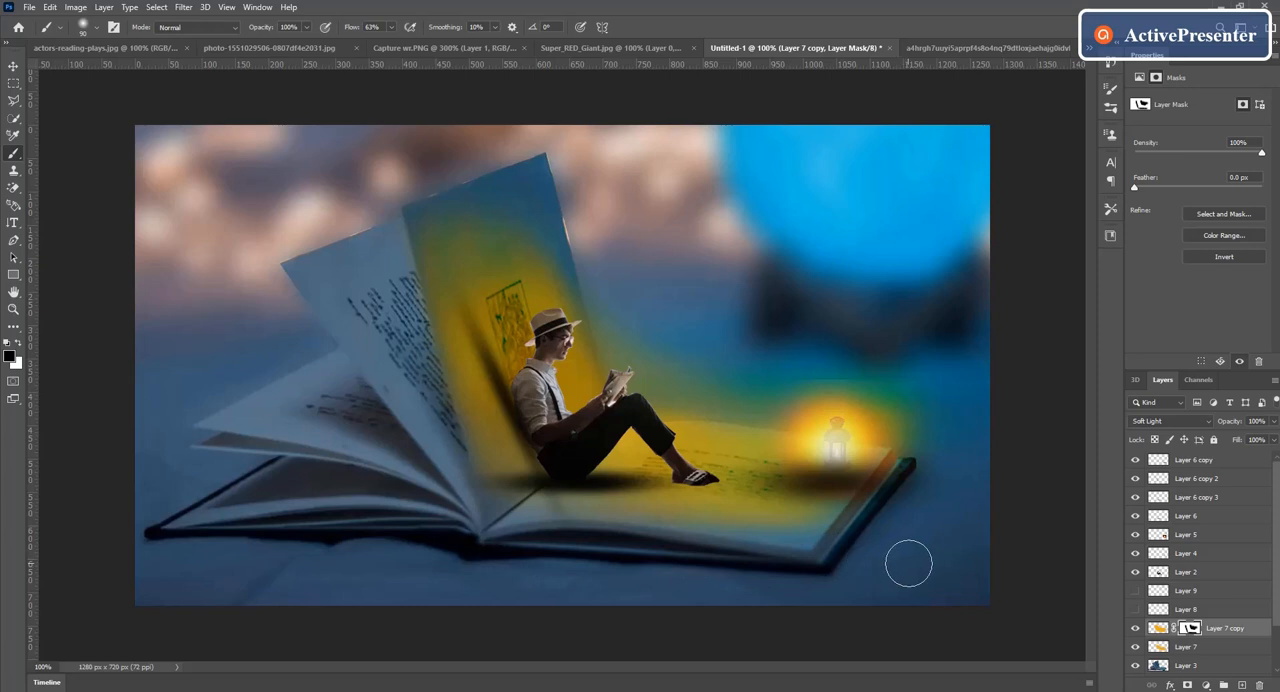
click(1187, 651)
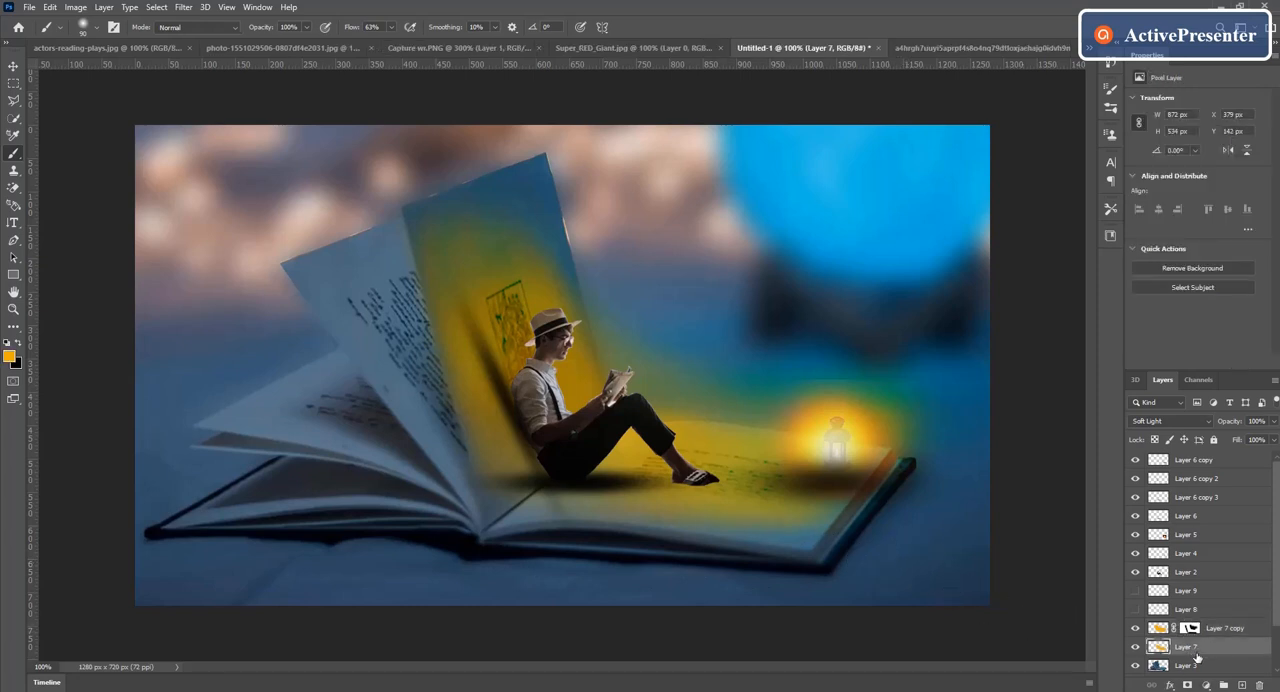
click(1188, 685)
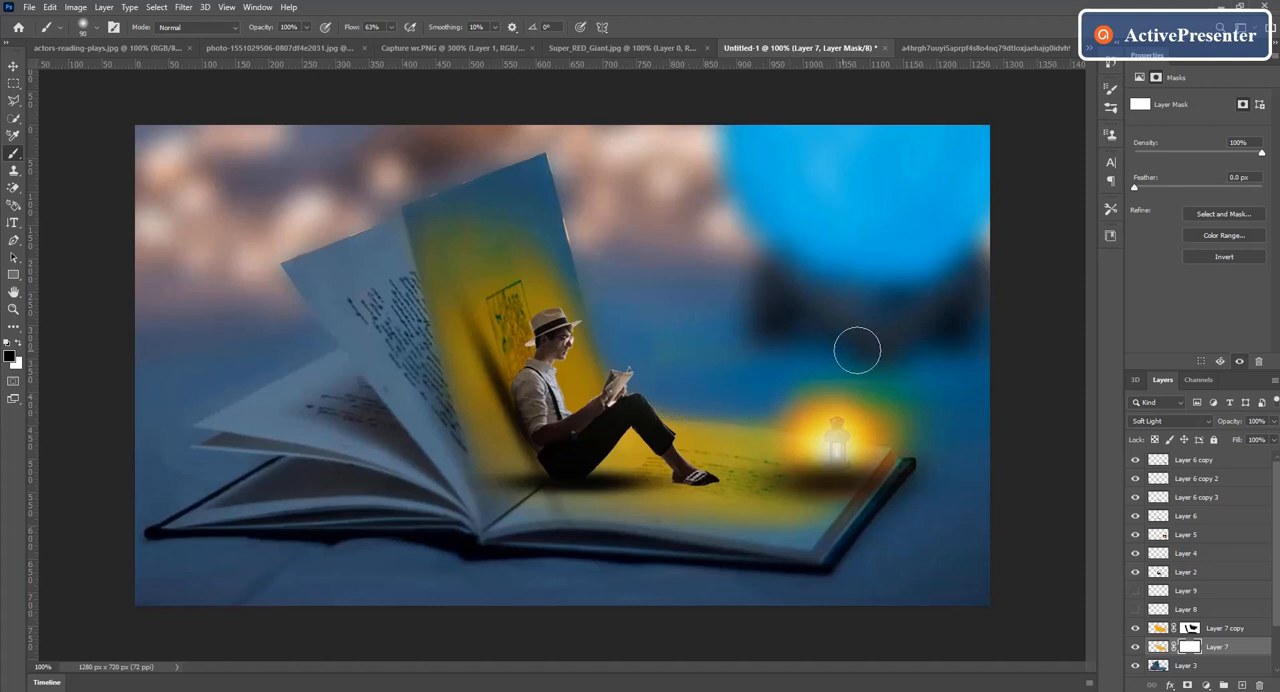
mouse_move(866, 366)
mouse_down()
mouse_move(794, 357)
mouse_move(874, 371)
mouse_move(725, 392)
mouse_up()
key(bracketleft)
key(bracketleft)
Step: Add a new layer above Layer 2 and paint orange with a 30 px brush along the man's hat, face, book, legs and shoe
click(1165, 590)
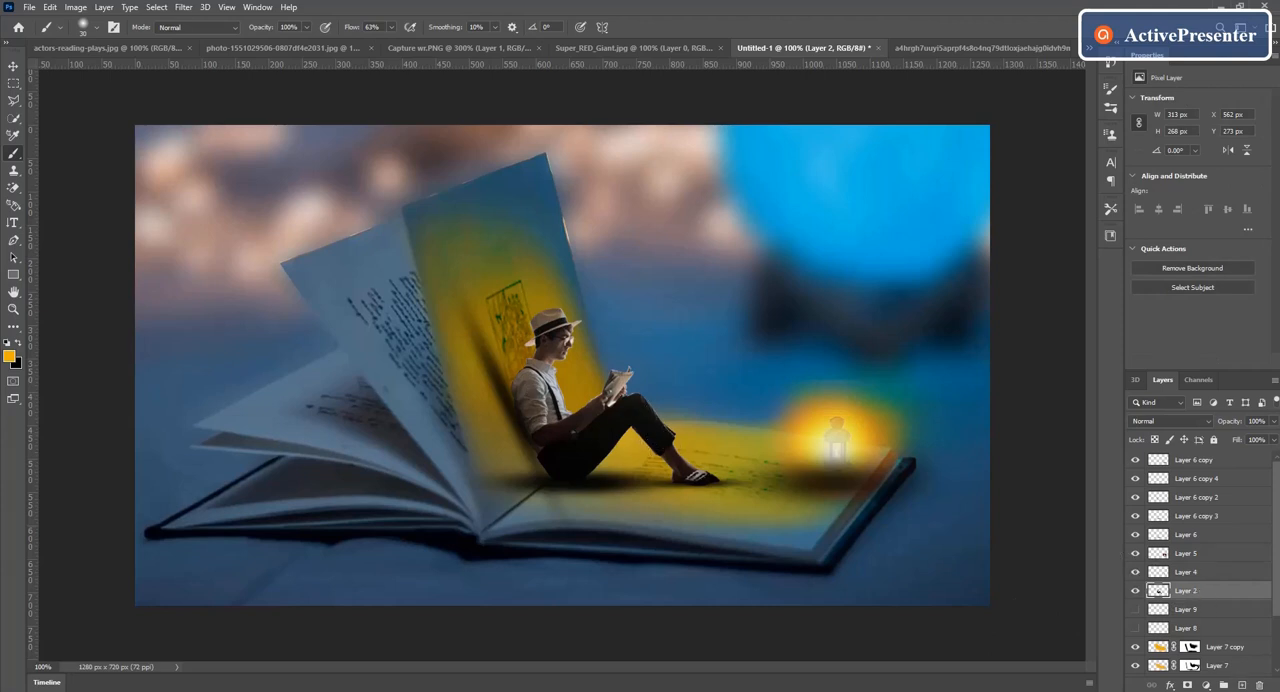
click(1241, 686)
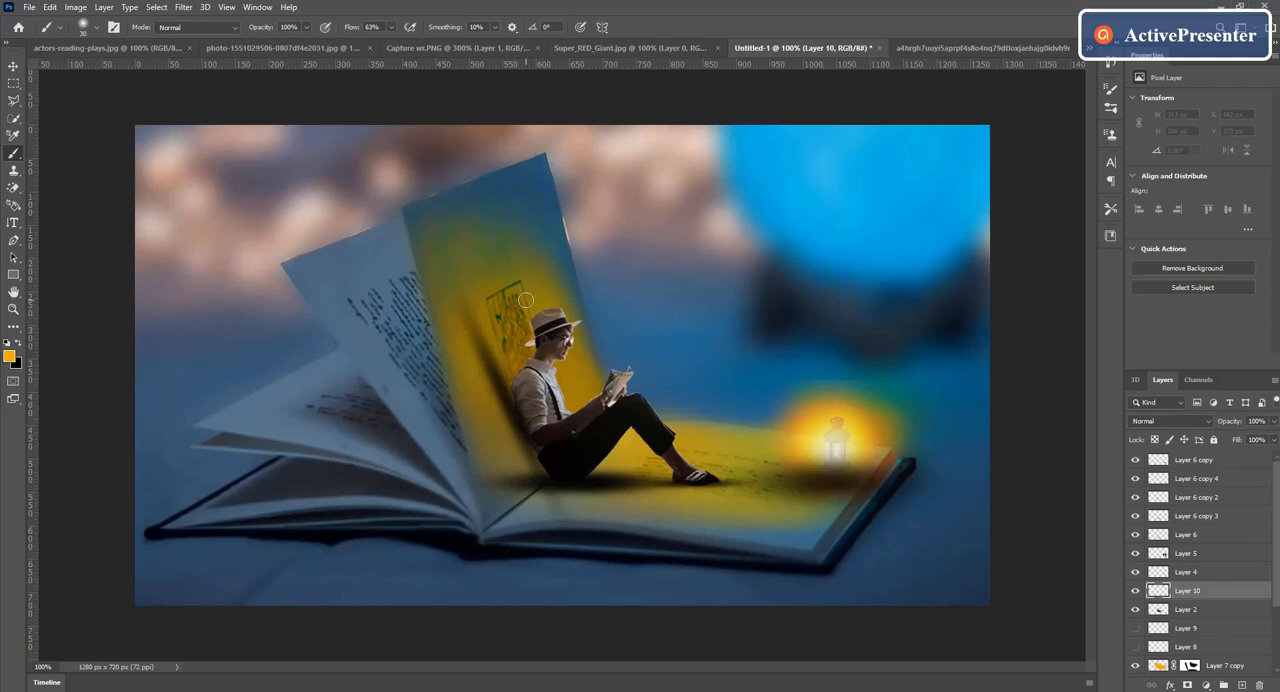
mouse_move(558, 312)
mouse_down()
mouse_move(574, 327)
mouse_move(561, 381)
mouse_move(561, 340)
mouse_move(567, 402)
mouse_move(584, 414)
mouse_move(612, 372)
mouse_move(622, 398)
mouse_move(645, 398)
mouse_move(722, 472)
mouse_move(670, 436)
mouse_up()
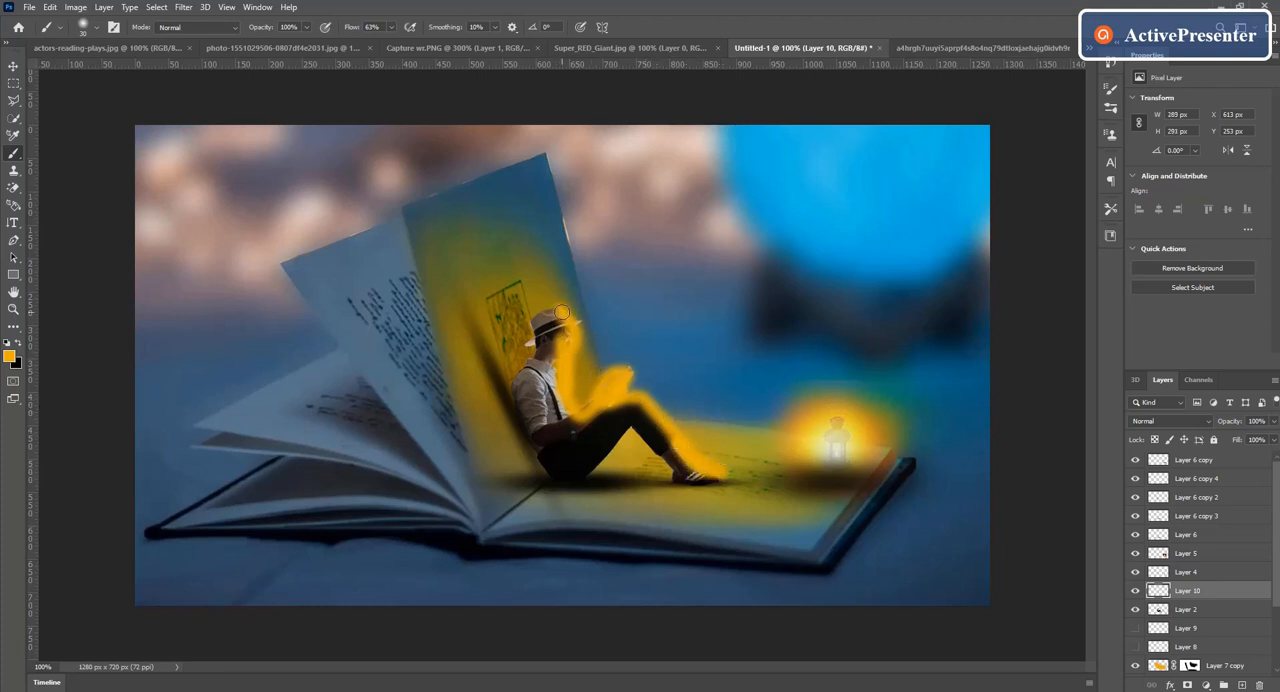
mouse_move(528, 311)
mouse_down()
mouse_move(528, 322)
mouse_move(553, 311)
mouse_move(541, 323)
mouse_up()
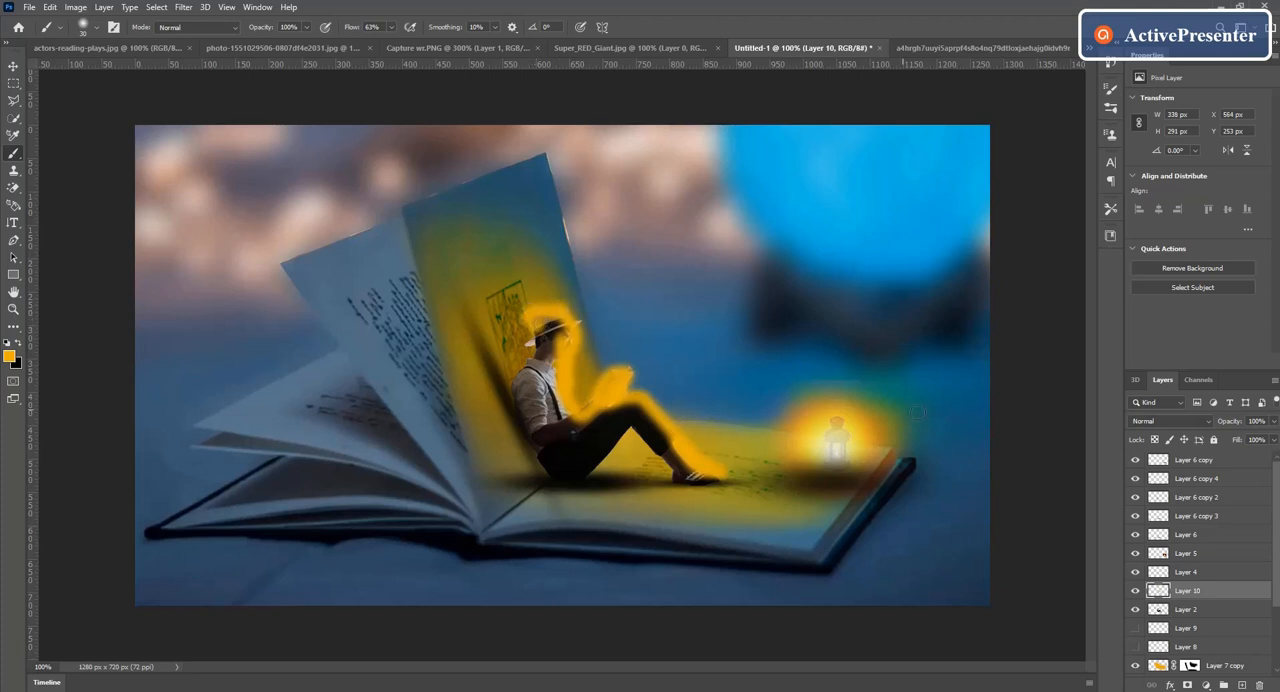
Step: Blend the man's orange rim light, Layer 10, in Soft Light and paint more glow on the page towards the lantern
click(1211, 421)
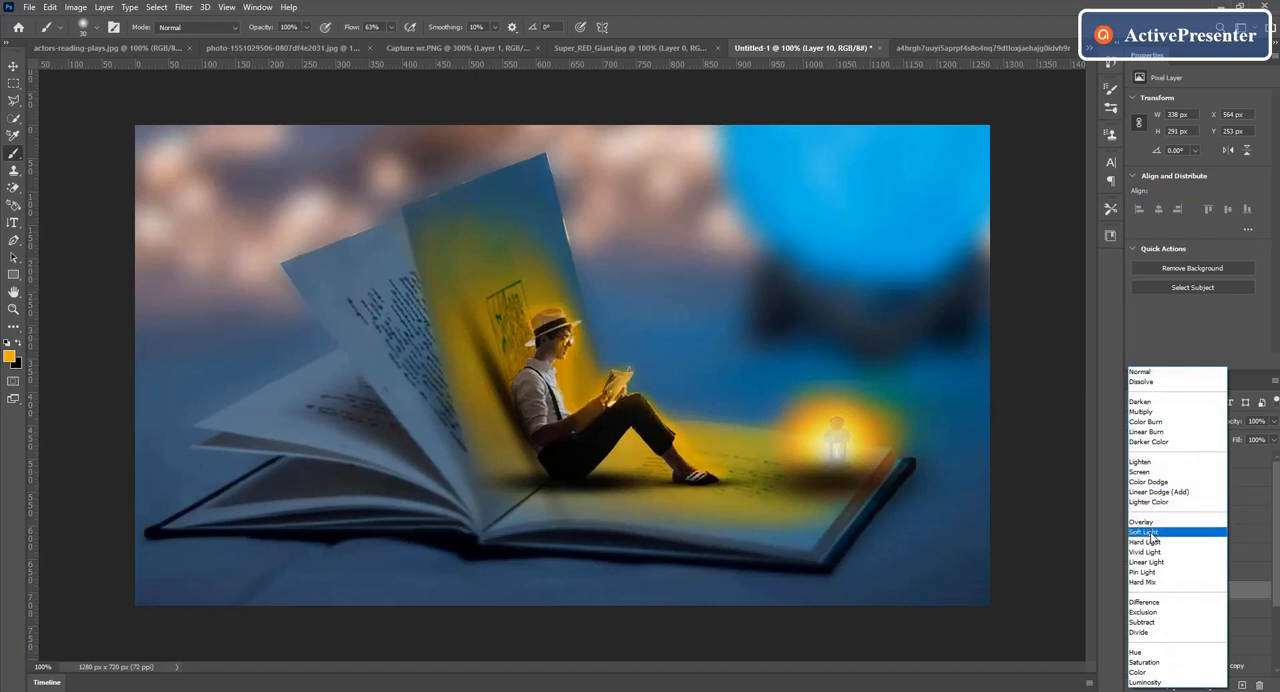
click(1150, 533)
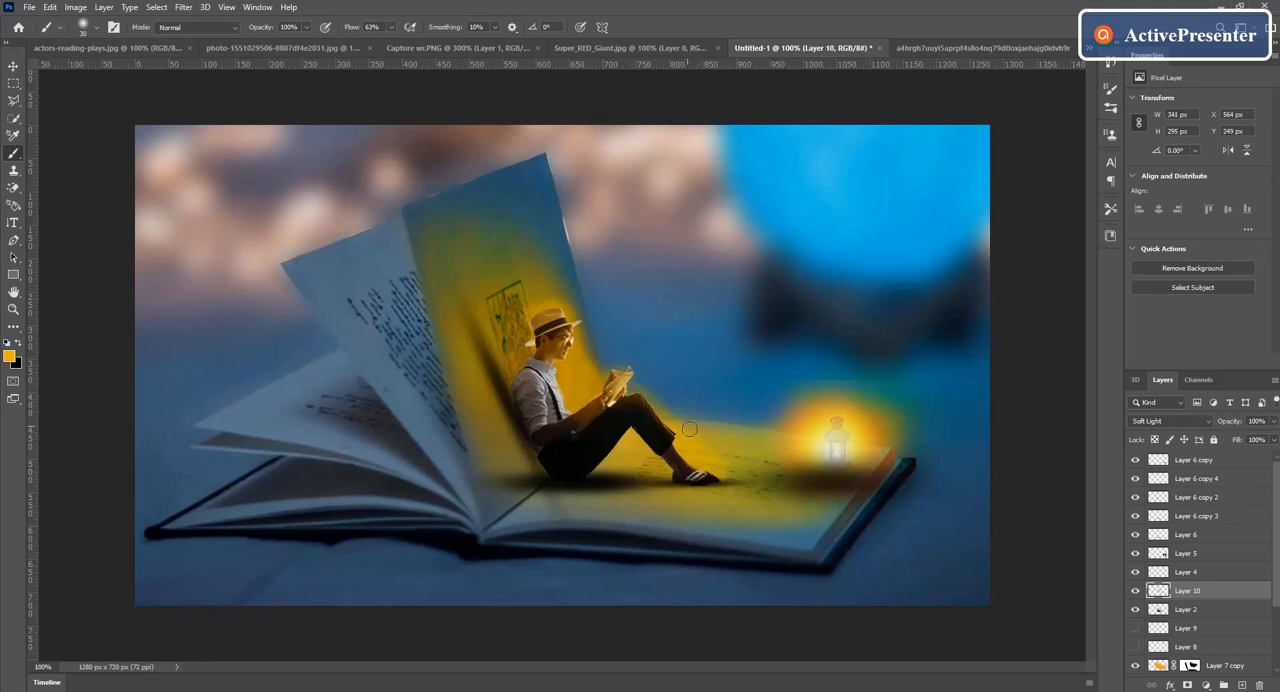
mouse_move(674, 418)
mouse_down()
mouse_move(799, 438)
mouse_move(692, 437)
mouse_move(781, 446)
mouse_move(687, 463)
mouse_move(790, 466)
mouse_up()
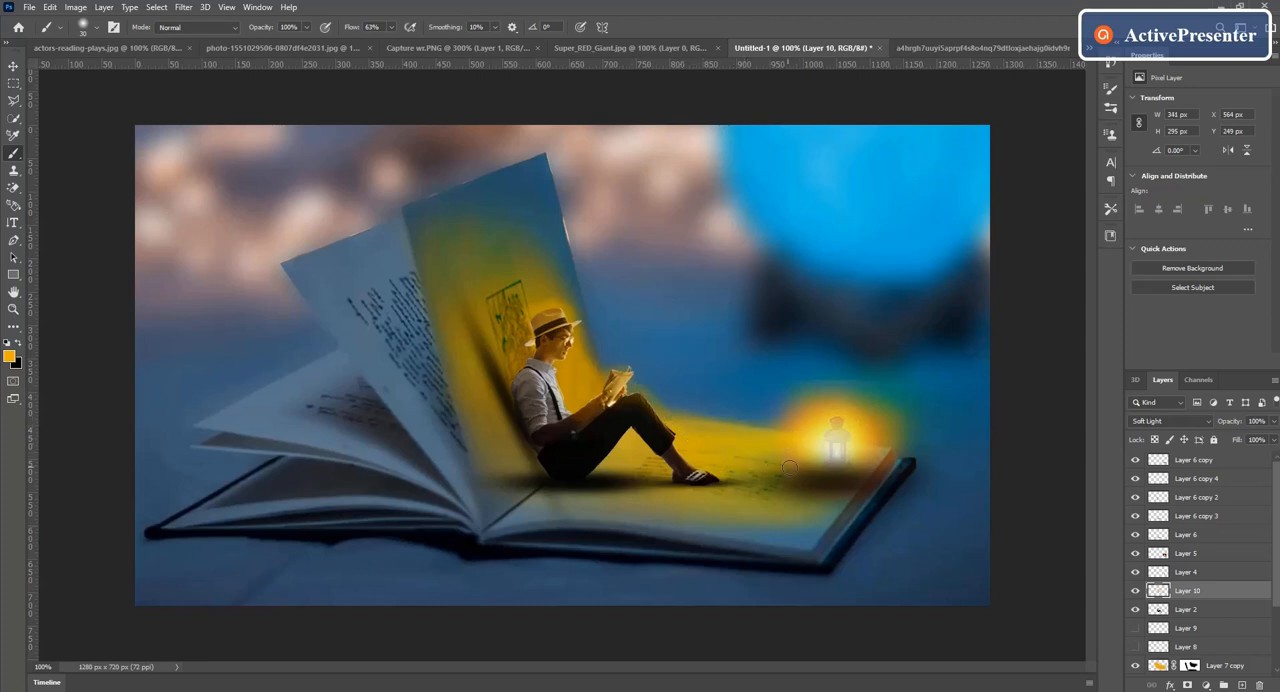
Step: Lower the opacity of Layer 10 to 68% and add a layer mask to it
click(1275, 423)
drag(1275, 440, 1244, 441)
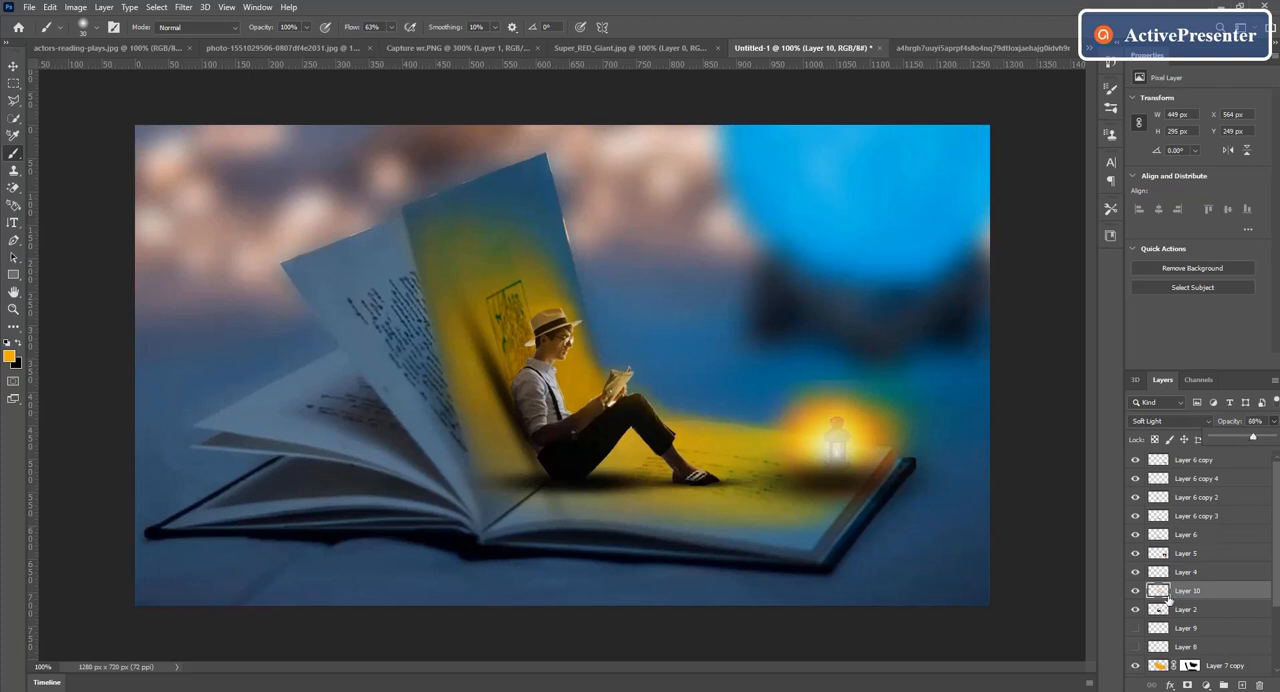
click(1187, 685)
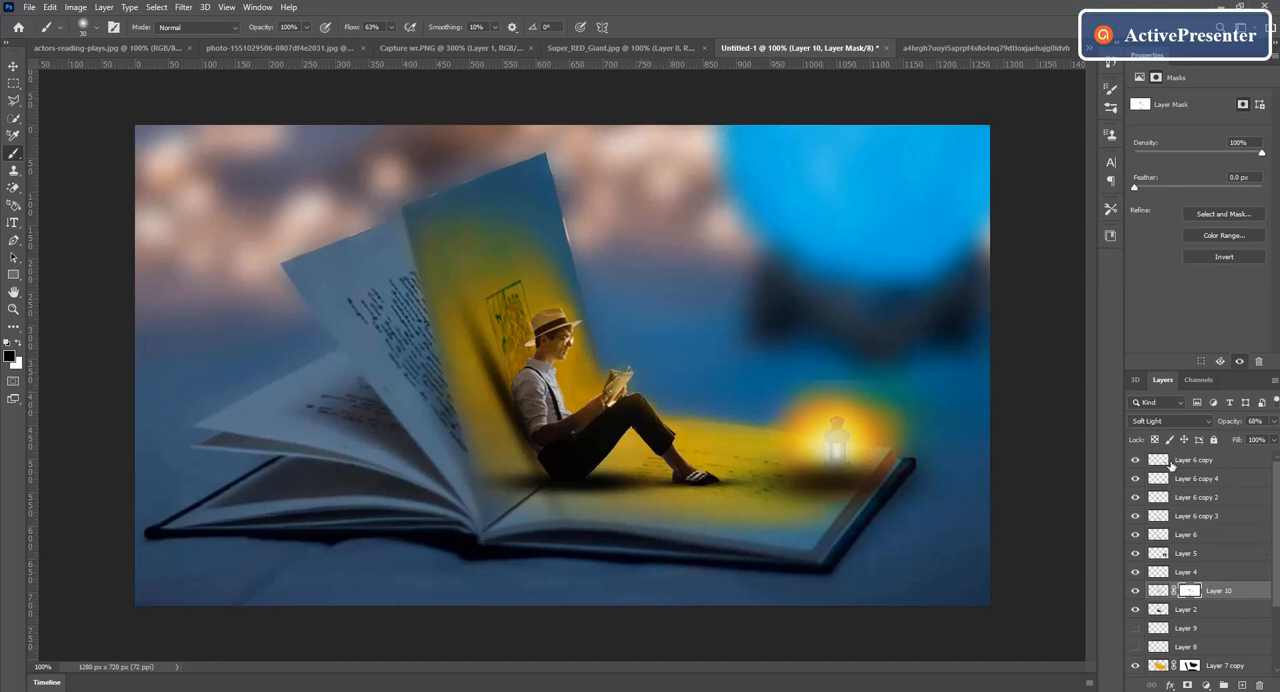
Step: Add a Color Balance adjustment above all layers with midtones at Cyan-Red +28, Magenta-Green -10 and Yellow-Blue +33
click(1172, 462)
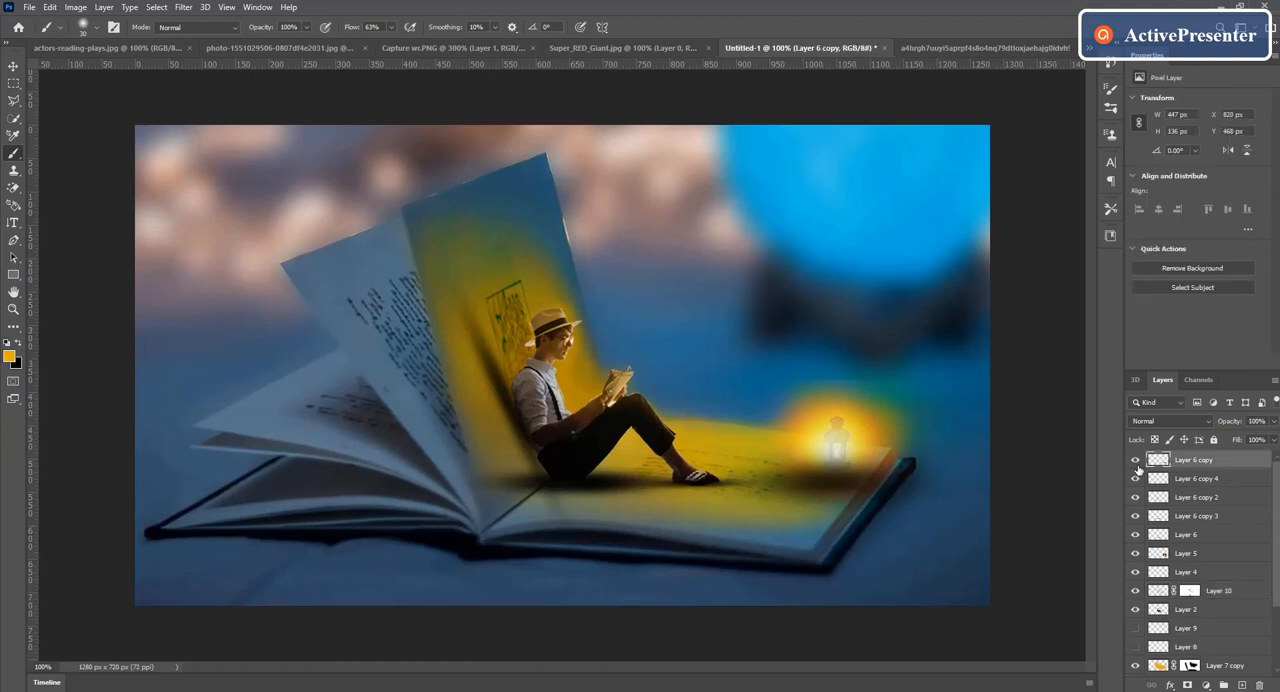
click(1206, 685)
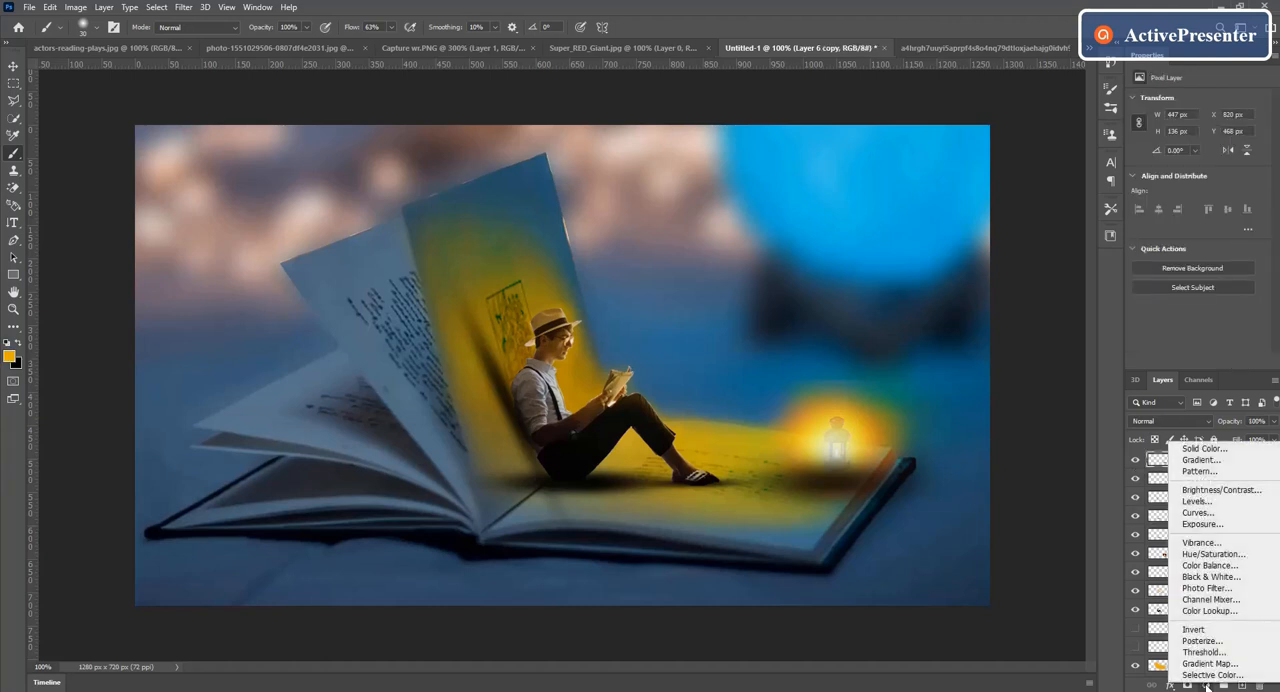
click(1210, 565)
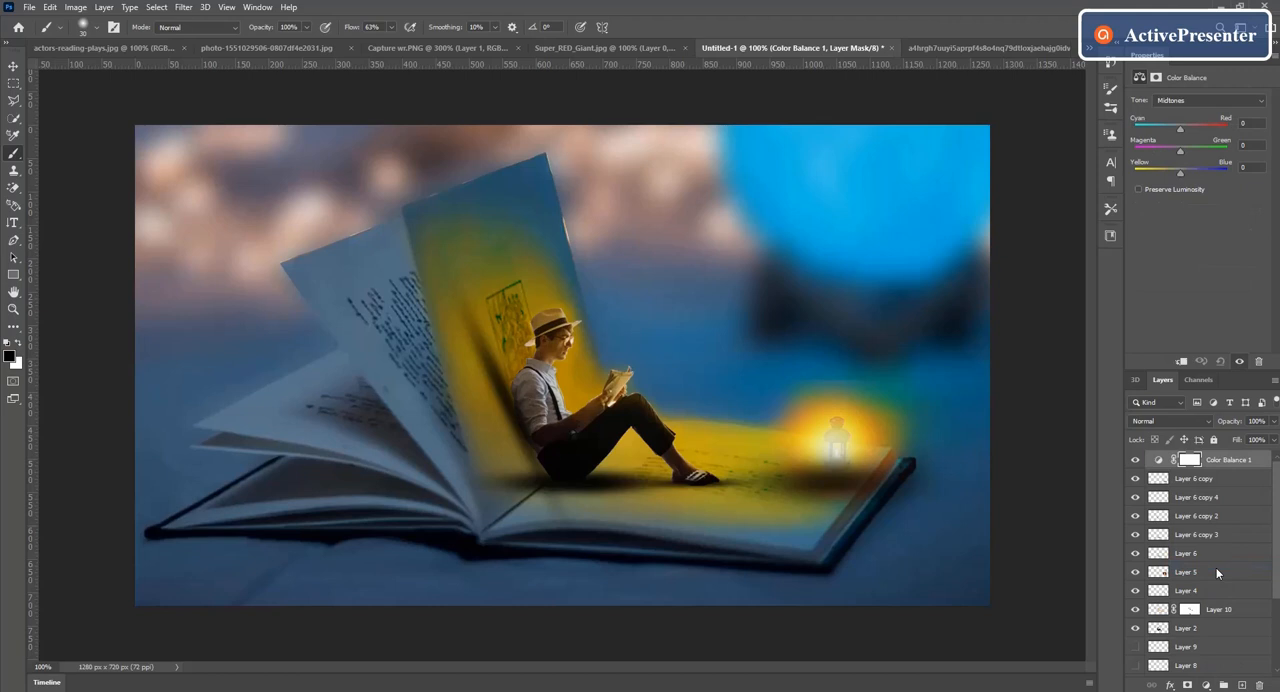
drag(1180, 172, 1195, 172)
drag(1180, 150, 1176, 151)
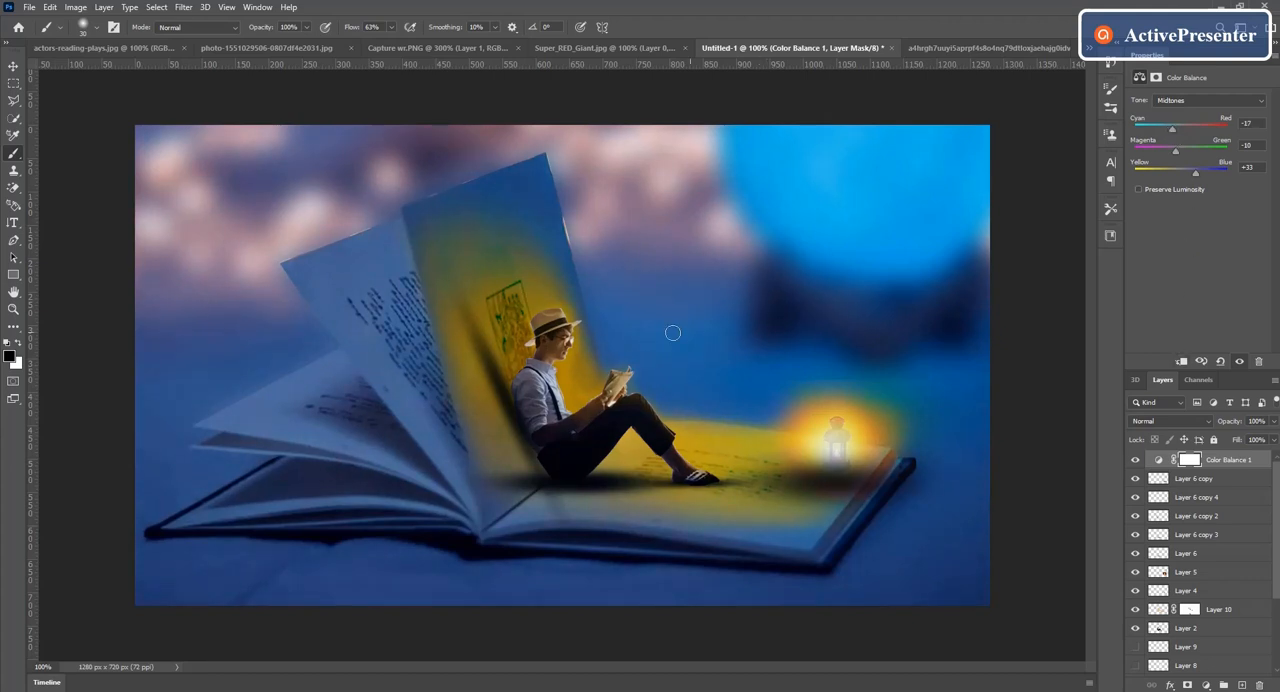
click(1183, 126)
click(1197, 128)
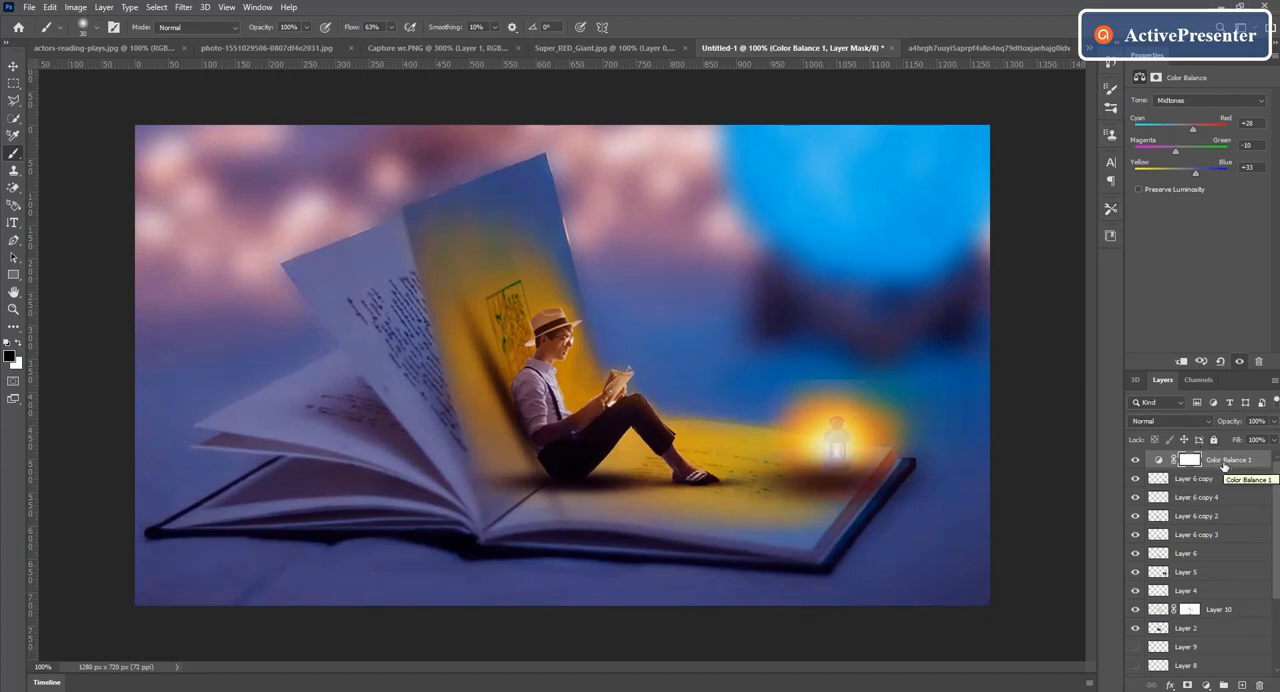
Step: Stamp all visible layers into a new top layer, duplicate it as Layer 11 copy, and undo the copy's smart object conversion
key(ctrl+alt+shift+e)
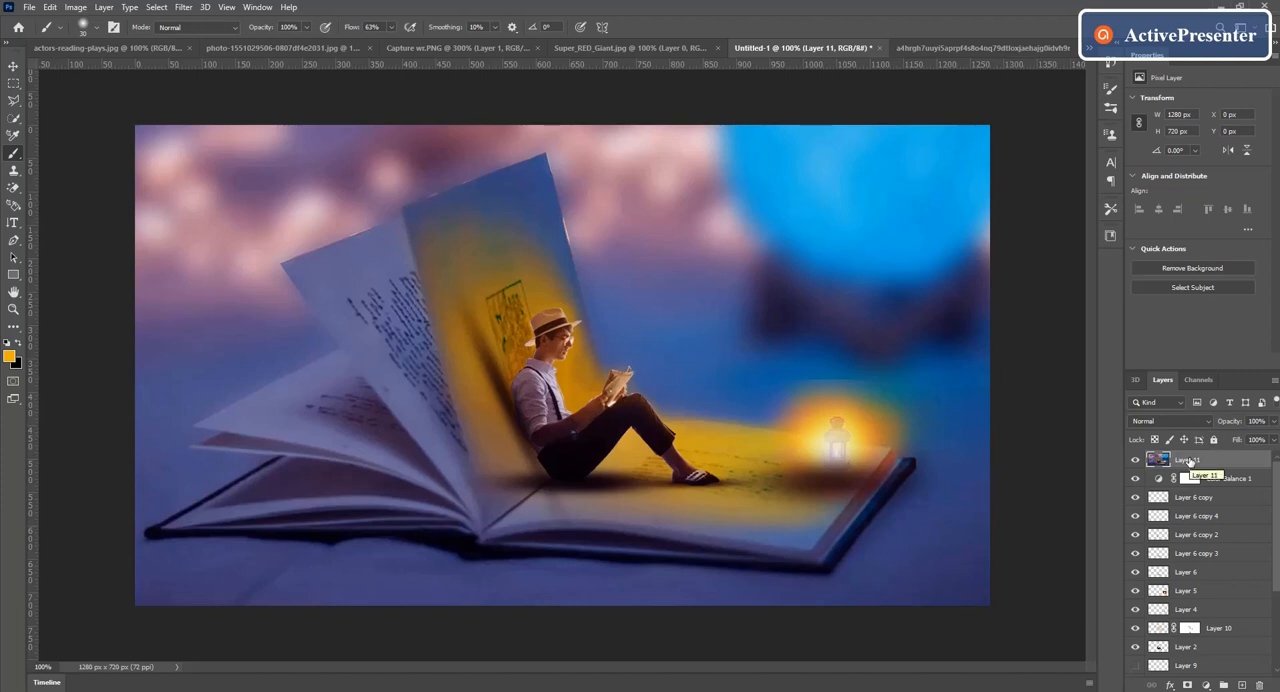
right_click(1189, 461)
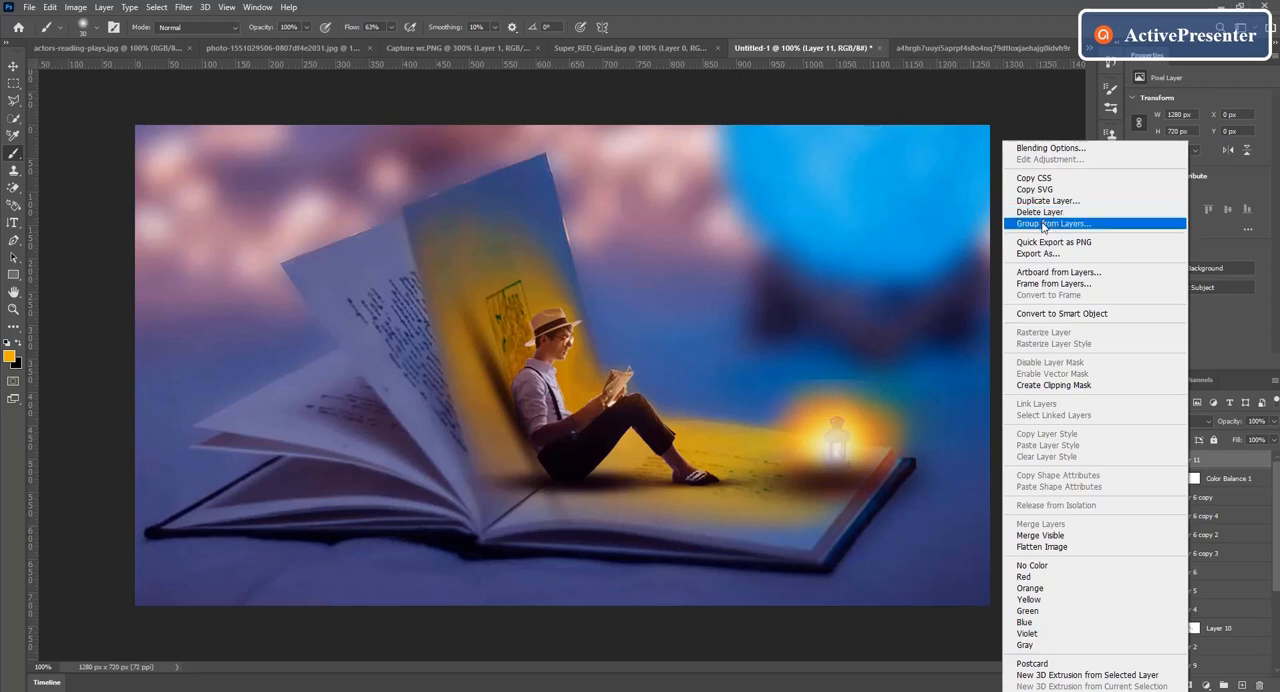
click(1040, 201)
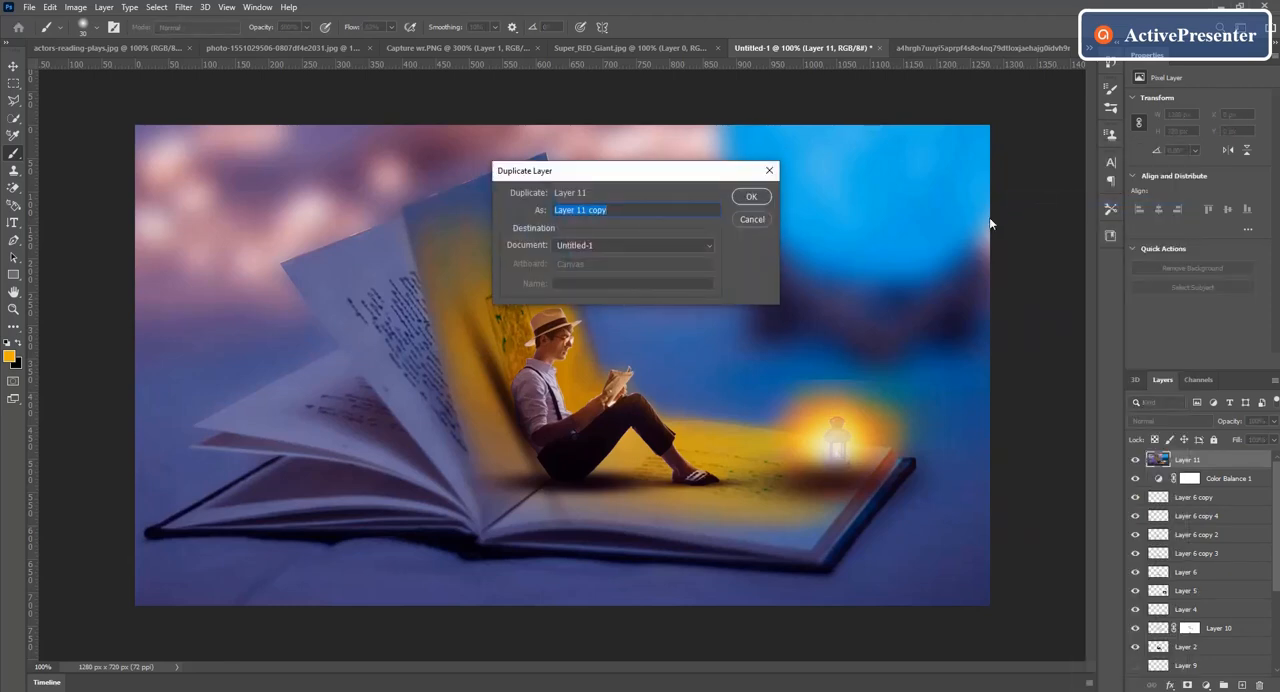
click(751, 197)
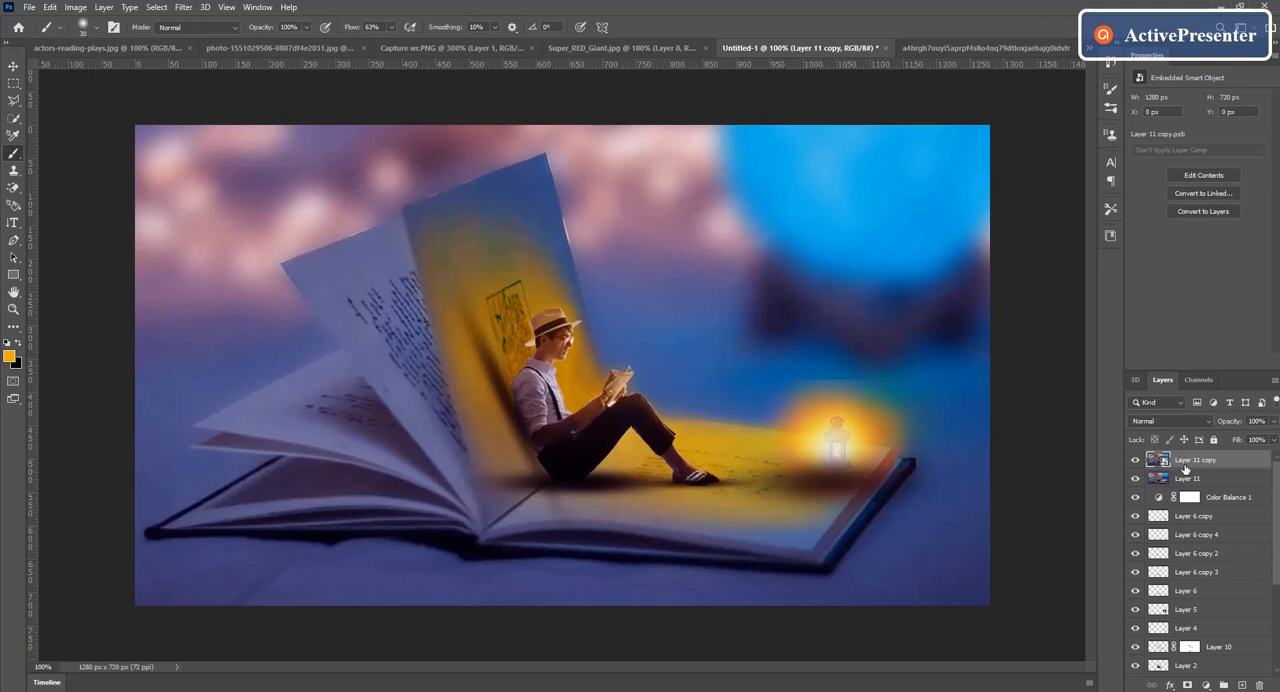
key(ctrl+z)
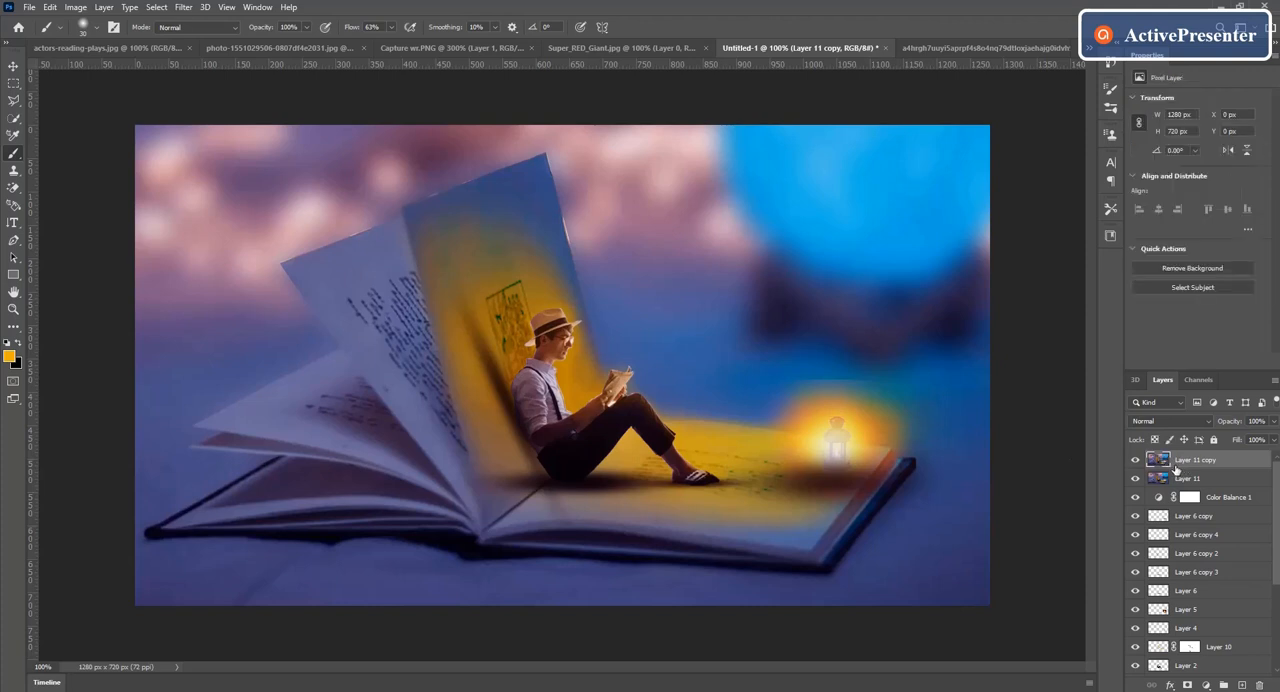
Step: Open the Camera Raw Filter on Layer 11 copy and set Exposure to -0.35, Contrast to -13 and Shadows to -15
click(184, 9)
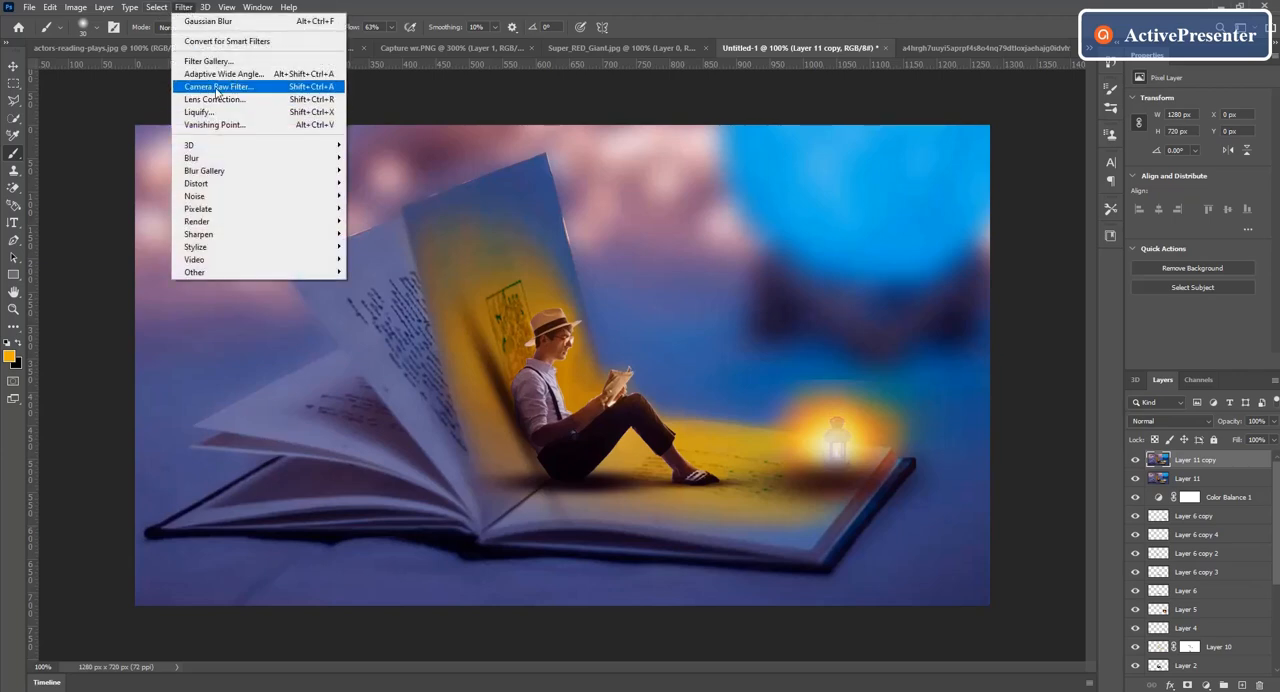
click(215, 90)
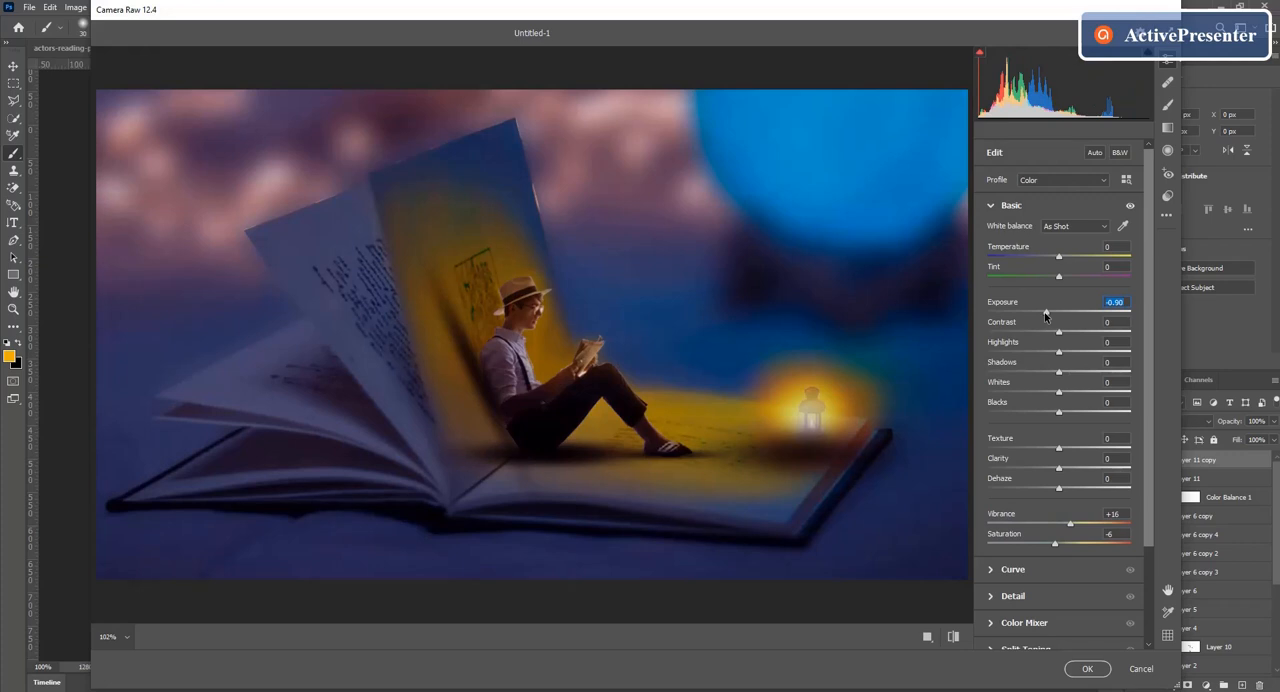
drag(1045, 313, 1049, 378)
click(1060, 362)
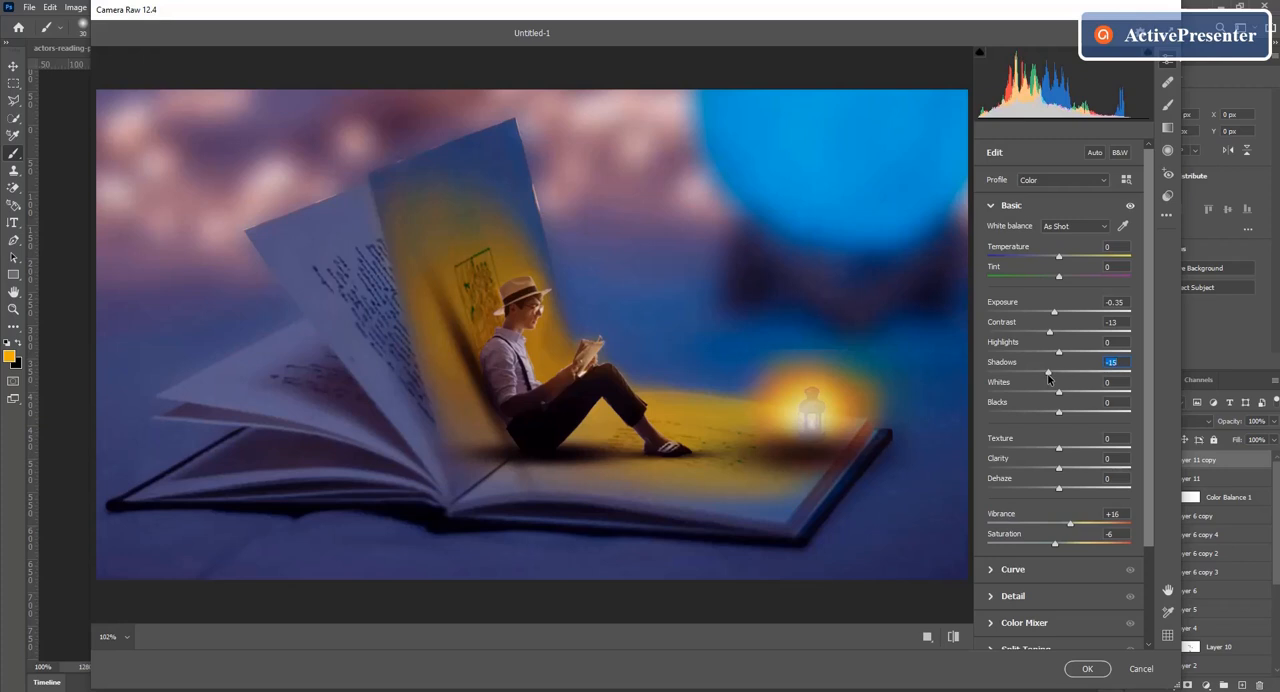
Step: Set Vibrance to +7 and Saturation to +3, apply the Camera Raw grading and switch to the Move tool
drag(1074, 528, 1059, 549)
click(1054, 545)
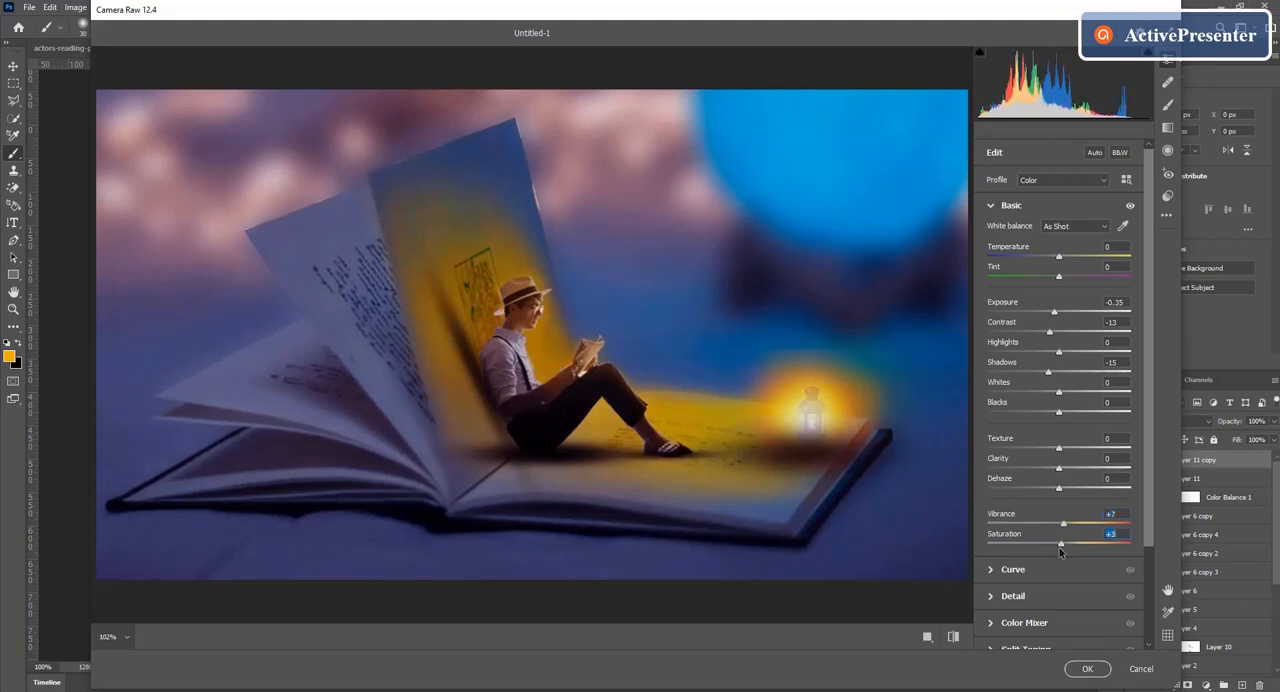
scroll(1060, 552, down, 5)
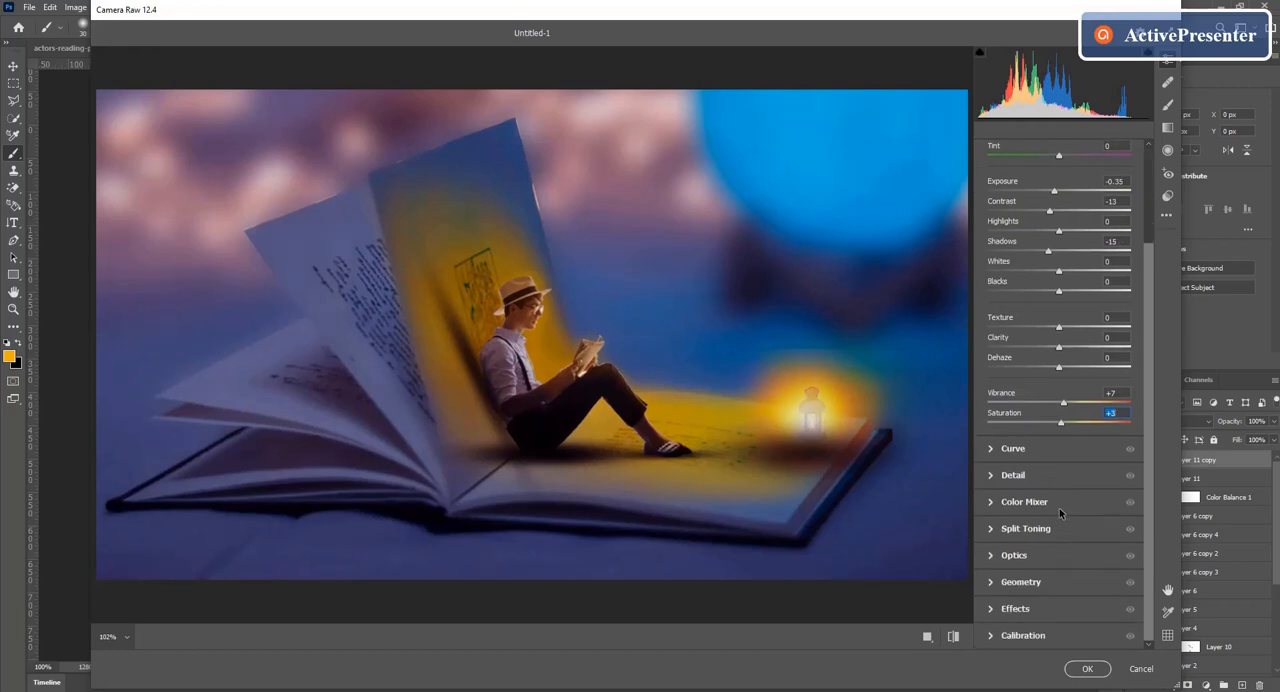
click(1088, 669)
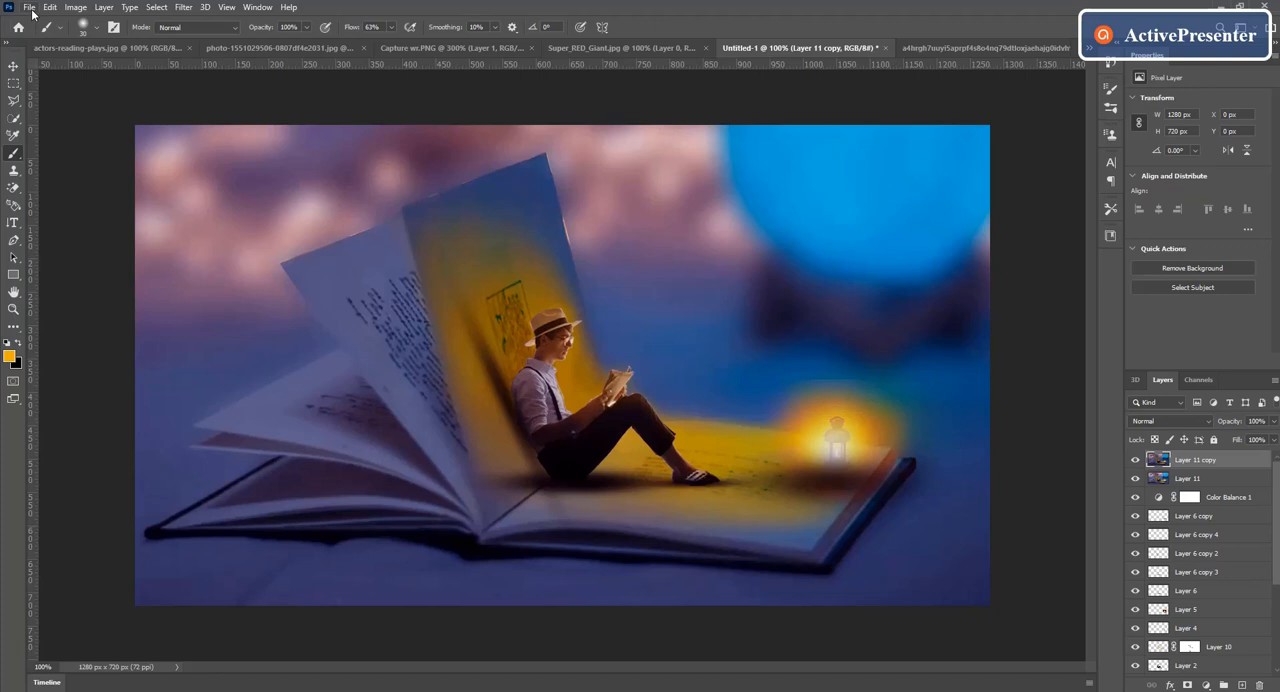
click(13, 65)
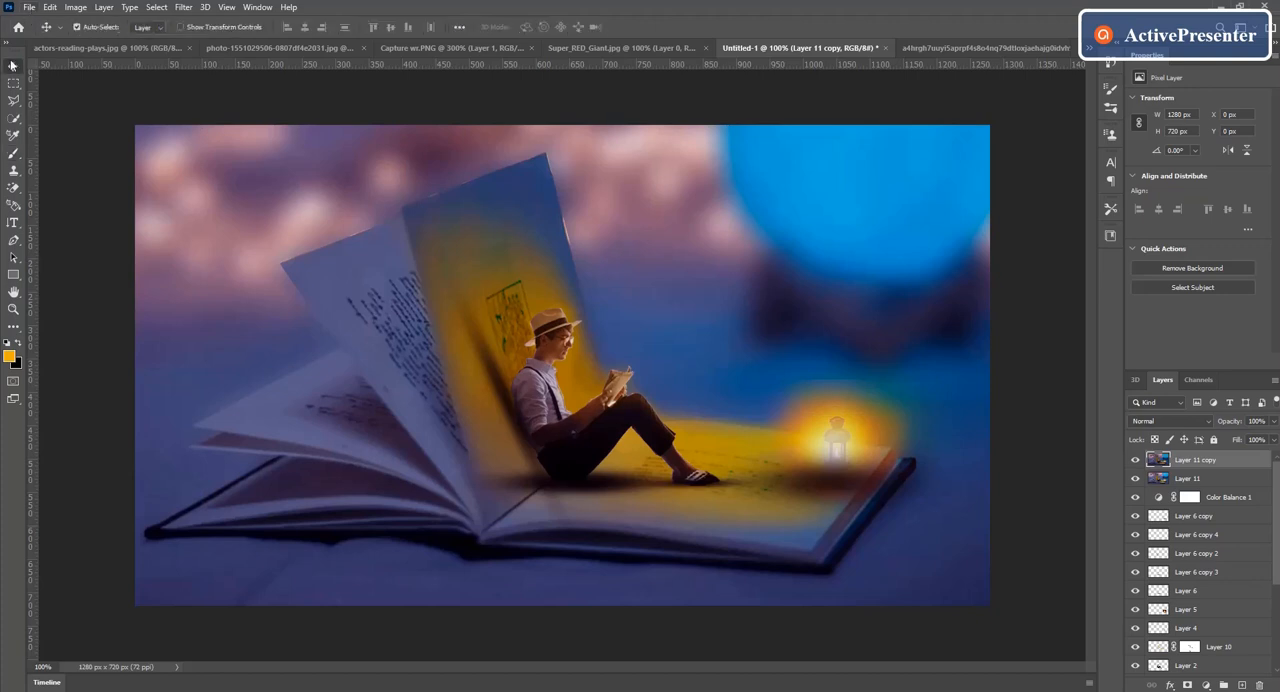